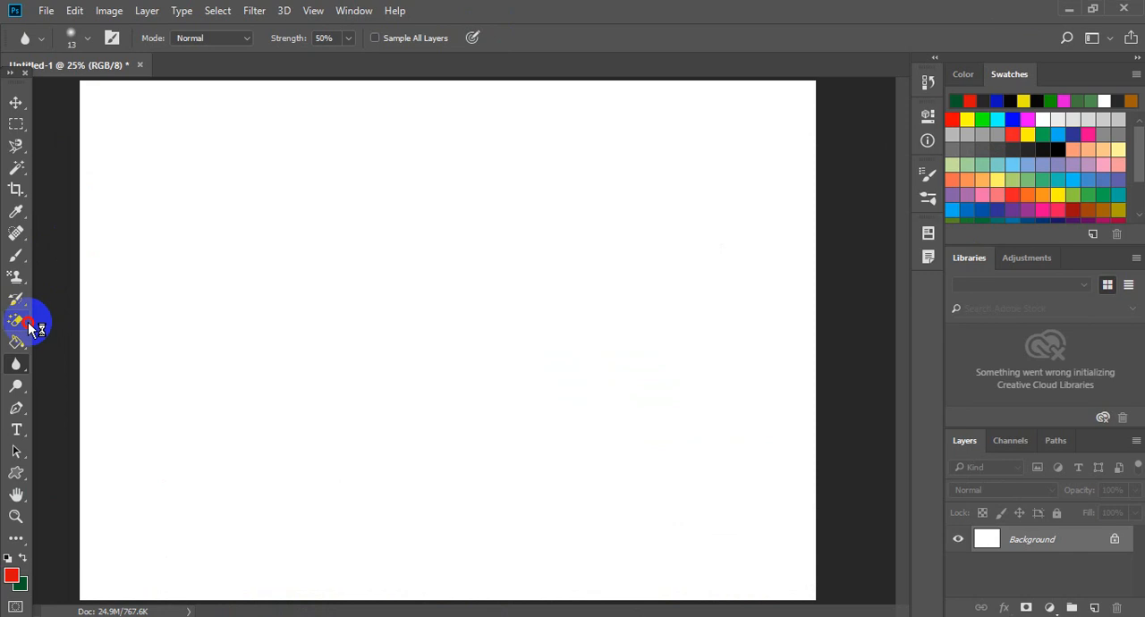
- Switch the active eraser variant to the standard Eraser Tool
{"action": "left_click_drag", "start_coordinate": [16, 331], "coordinate": [77, 331]}
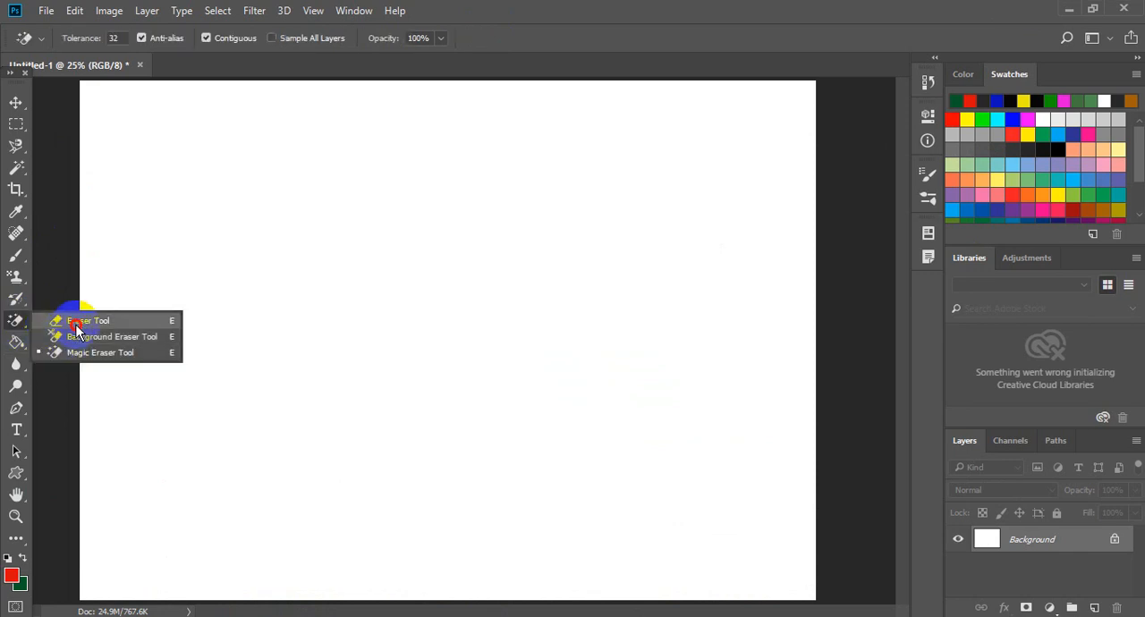
{"action": "left_click", "coordinate": [77, 326]}
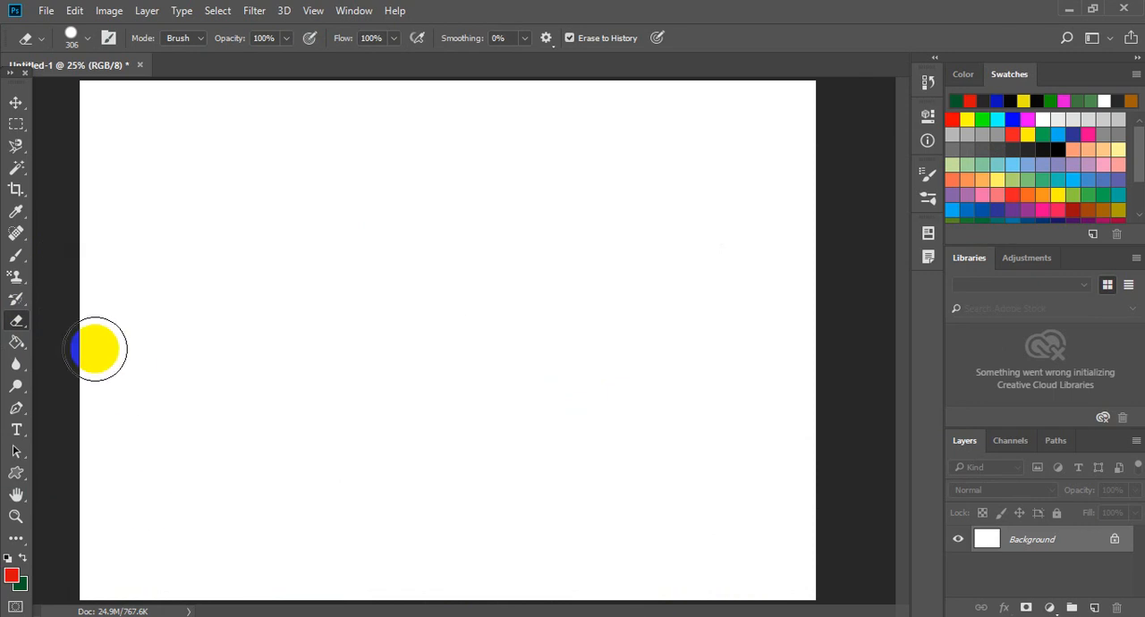
- Paint soft red brush strokes and dots all over the blank white canvas with the Brush Tool
{"action": "left_click", "coordinate": [16, 256]}
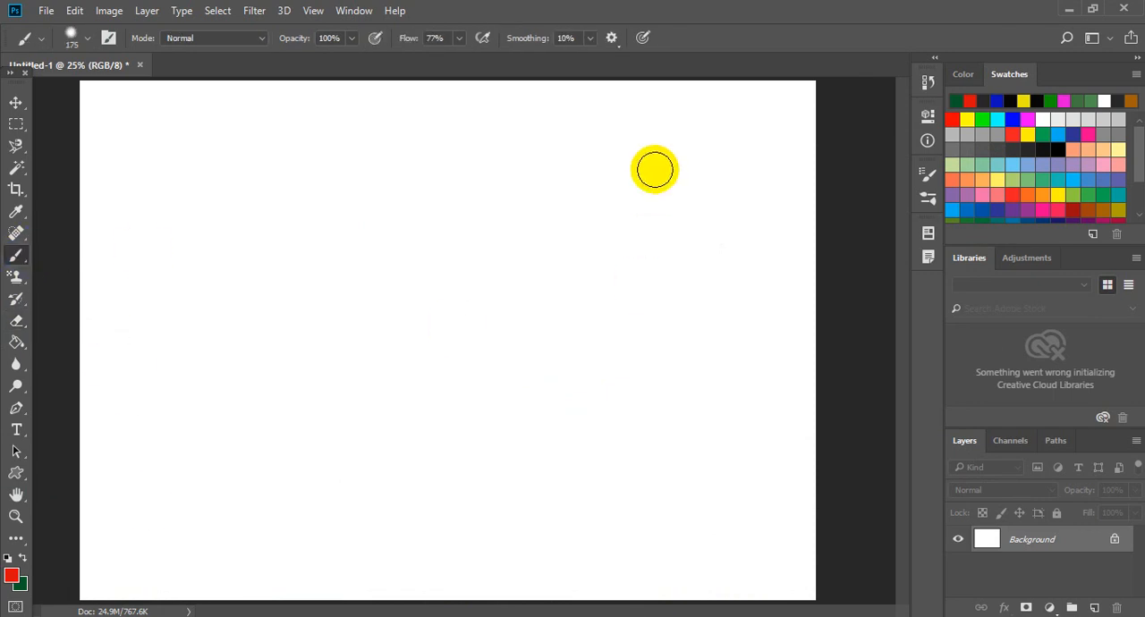
{"action": "left_click_drag", "start_coordinate": [660, 161], "coordinate": [513, 265]}
{"action": "left_click_drag", "start_coordinate": [464, 189], "coordinate": [367, 280]}
{"action": "left_click_drag", "start_coordinate": [771, 302], "coordinate": [643, 390]}
{"action": "left_click_drag", "start_coordinate": [603, 328], "coordinate": [484, 418]}
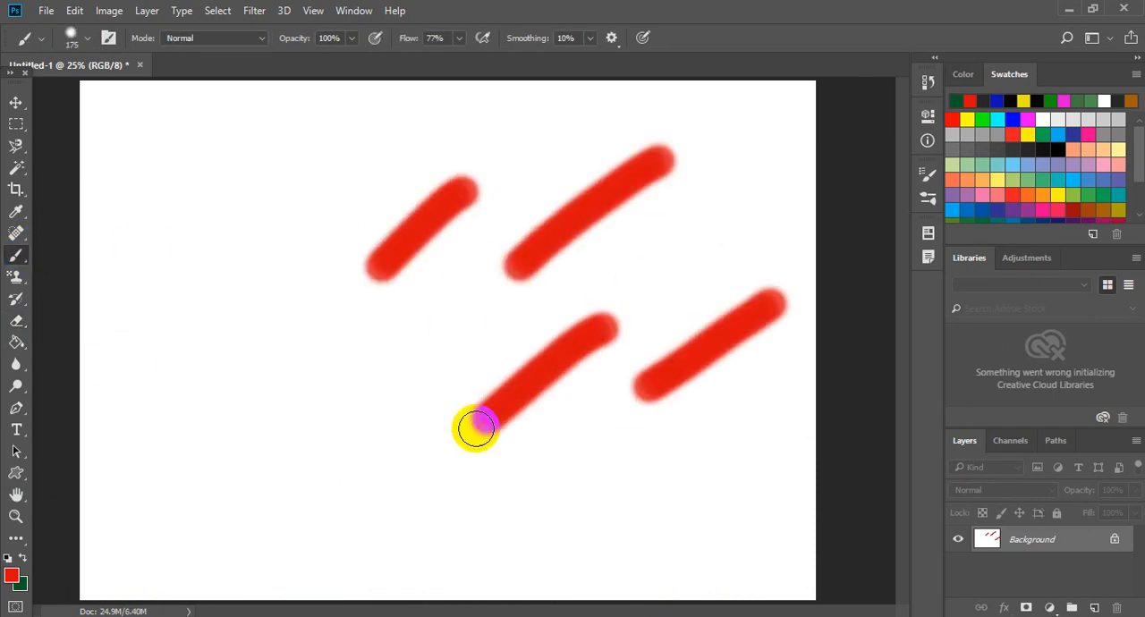
{"action": "left_click_drag", "start_coordinate": [381, 407], "coordinate": [254, 449]}
{"action": "left_click_drag", "start_coordinate": [266, 286], "coordinate": [179, 347]}
{"action": "left_click_drag", "start_coordinate": [291, 177], "coordinate": [170, 225]}
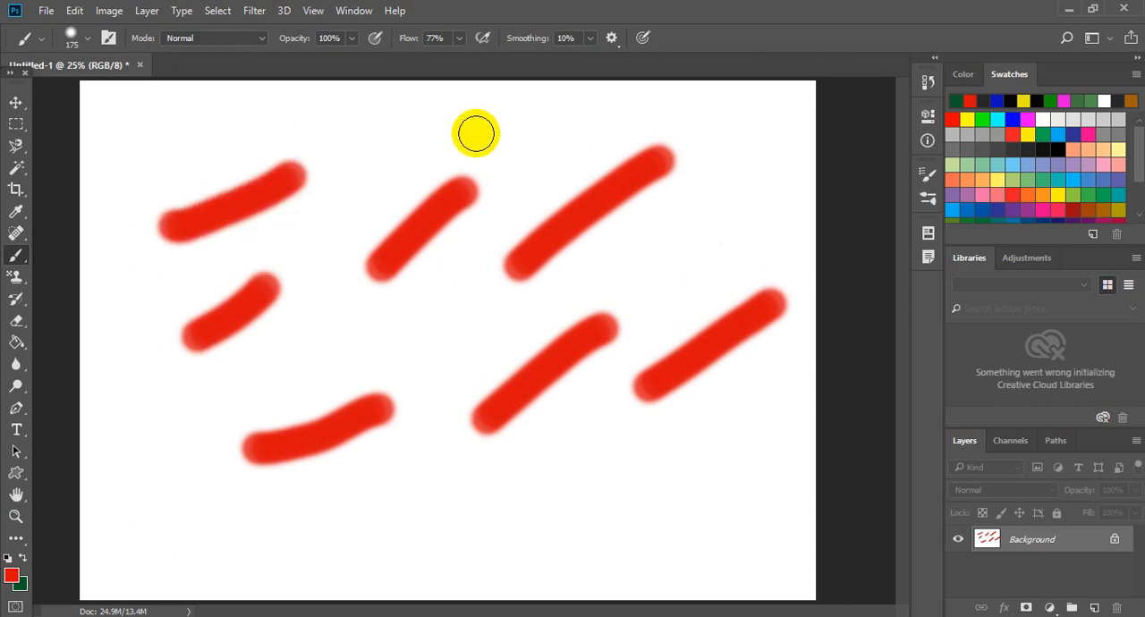
{"action": "left_click_drag", "start_coordinate": [767, 145], "coordinate": [680, 260]}
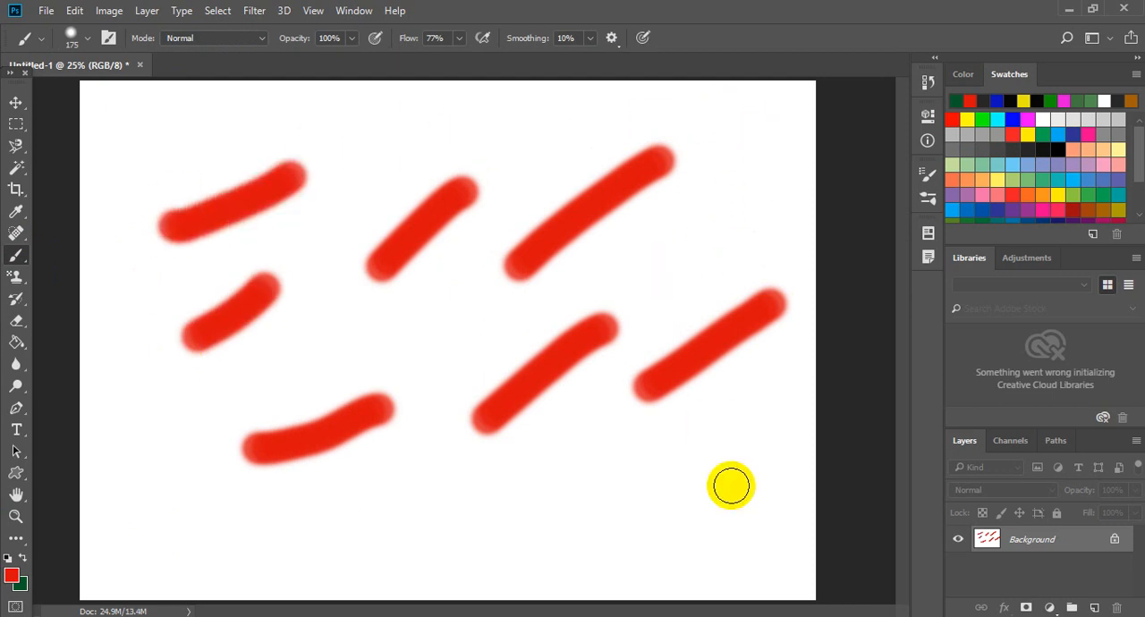
{"action": "left_click_drag", "start_coordinate": [773, 409], "coordinate": [632, 507]}
{"action": "left_click", "coordinate": [453, 515]}
{"action": "left_click", "coordinate": [312, 528]}
{"action": "left_click_drag", "start_coordinate": [169, 493], "coordinate": [287, 436]}
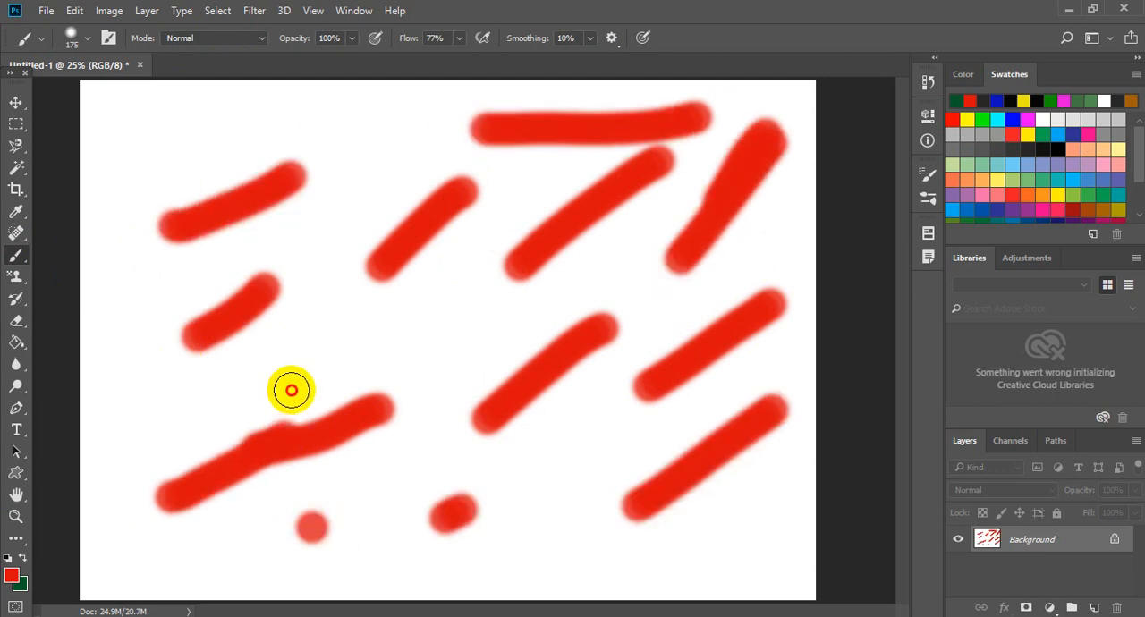
{"action": "left_click_drag", "start_coordinate": [290, 388], "coordinate": [444, 354]}
{"action": "left_click_drag", "start_coordinate": [304, 177], "coordinate": [463, 190]}
{"action": "left_click_drag", "start_coordinate": [320, 112], "coordinate": [214, 143]}
{"action": "left_click_drag", "start_coordinate": [163, 161], "coordinate": [166, 230]}
{"action": "left_click_drag", "start_coordinate": [161, 318], "coordinate": [152, 399]}
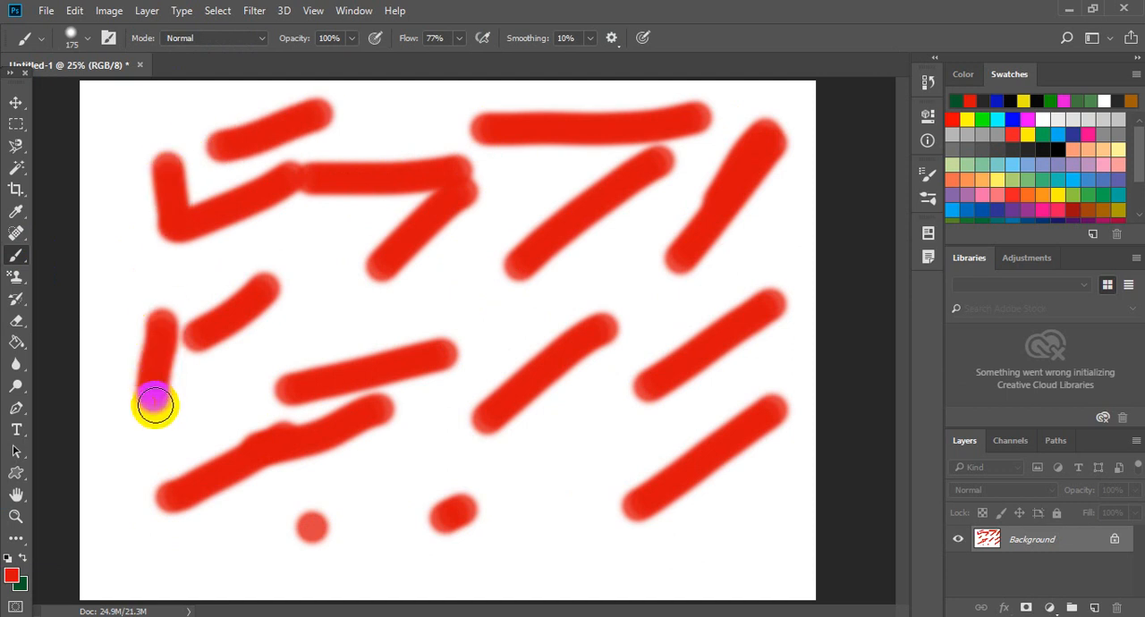
{"action": "left_click", "coordinate": [155, 429]}
{"action": "mouse_move", "coordinate": [156, 476]}
{"action": "left_mouse_down"}
{"action": "mouse_move", "coordinate": [207, 512]}
{"action": "mouse_move", "coordinate": [344, 533]}
{"action": "left_mouse_up"}
{"action": "left_click_drag", "start_coordinate": [504, 540], "coordinate": [578, 540]}
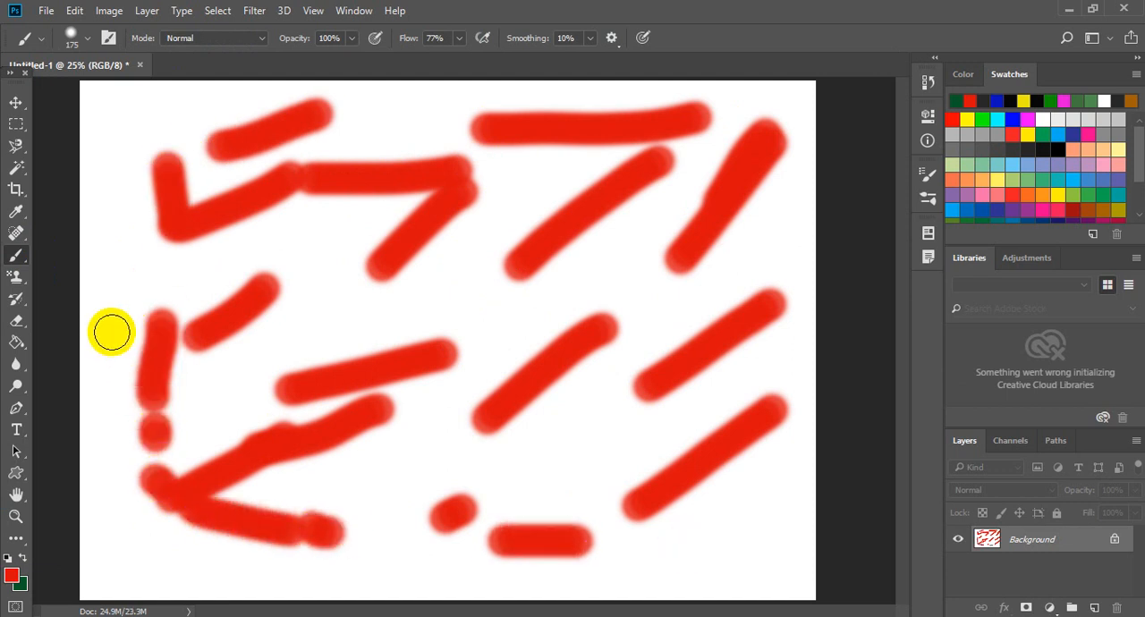
- Erase all the red strokes from the canvas with the Eraser Tool in Brush mode
{"action": "left_click", "coordinate": [27, 326]}
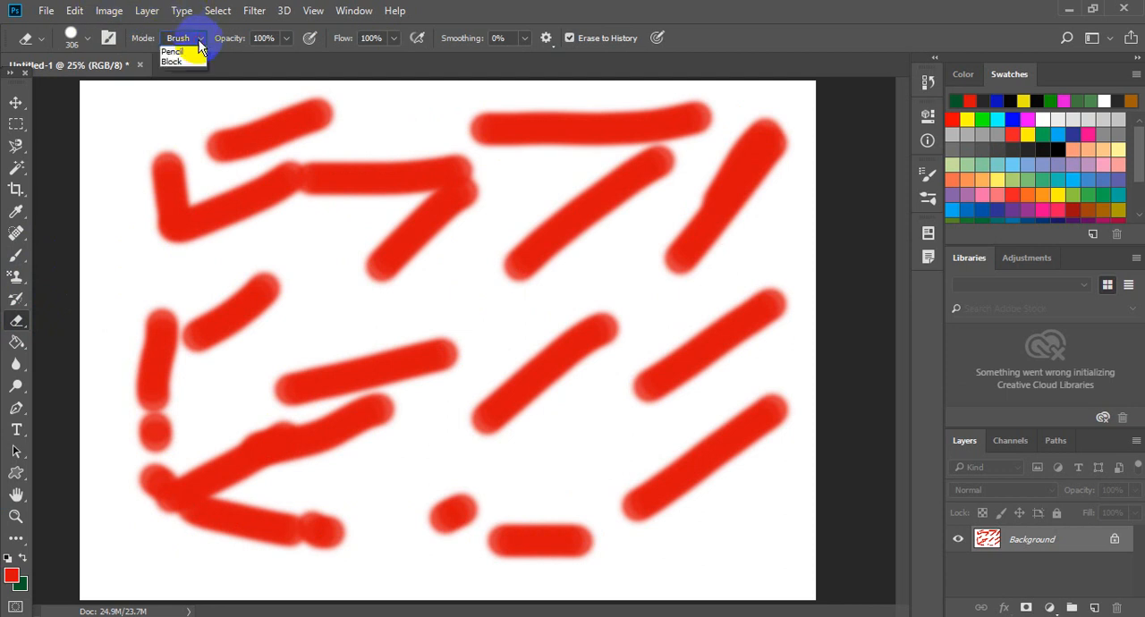
{"action": "left_click", "coordinate": [288, 40]}
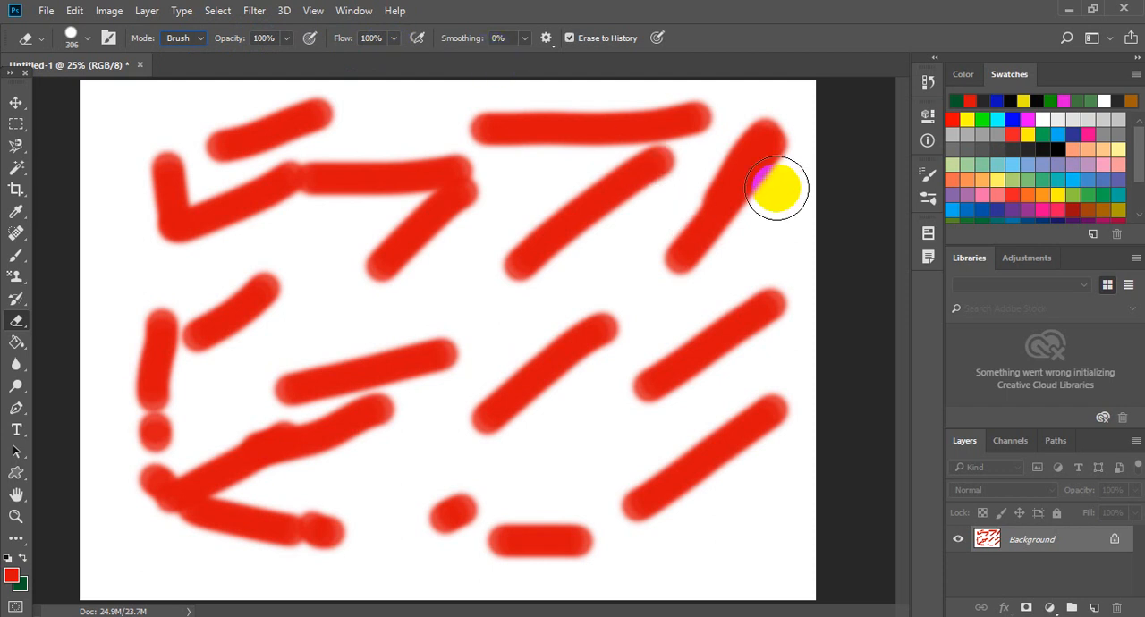
{"action": "mouse_move", "coordinate": [774, 185]}
{"action": "left_mouse_down"}
{"action": "mouse_move", "coordinate": [698, 239]}
{"action": "mouse_move", "coordinate": [627, 187]}
{"action": "mouse_move", "coordinate": [556, 202]}
{"action": "mouse_move", "coordinate": [461, 282]}
{"action": "mouse_move", "coordinate": [753, 112]}
{"action": "mouse_move", "coordinate": [440, 149]}
{"action": "mouse_move", "coordinate": [676, 127]}
{"action": "mouse_move", "coordinate": [415, 195]}
{"action": "mouse_move", "coordinate": [265, 275]}
{"action": "mouse_move", "coordinate": [361, 160]}
{"action": "mouse_move", "coordinate": [240, 108]}
{"action": "mouse_move", "coordinate": [223, 160]}
{"action": "mouse_move", "coordinate": [409, 109]}
{"action": "mouse_move", "coordinate": [122, 282]}
{"action": "mouse_move", "coordinate": [179, 389]}
{"action": "mouse_move", "coordinate": [252, 305]}
{"action": "mouse_move", "coordinate": [244, 274]}
{"action": "mouse_move", "coordinate": [164, 355]}
{"action": "mouse_move", "coordinate": [104, 440]}
{"action": "mouse_move", "coordinate": [442, 360]}
{"action": "mouse_move", "coordinate": [125, 518]}
{"action": "mouse_move", "coordinate": [179, 537]}
{"action": "mouse_move", "coordinate": [428, 437]}
{"action": "mouse_move", "coordinate": [646, 462]}
{"action": "mouse_move", "coordinate": [443, 509]}
{"action": "mouse_move", "coordinate": [509, 571]}
{"action": "mouse_move", "coordinate": [639, 542]}
{"action": "mouse_move", "coordinate": [742, 434]}
{"action": "mouse_move", "coordinate": [555, 320]}
{"action": "mouse_move", "coordinate": [569, 418]}
{"action": "mouse_move", "coordinate": [537, 441]}
{"action": "mouse_move", "coordinate": [654, 378]}
{"action": "mouse_move", "coordinate": [707, 324]}
{"action": "mouse_move", "coordinate": [400, 383]}
{"action": "mouse_move", "coordinate": [758, 465]}
{"action": "mouse_move", "coordinate": [792, 399]}
{"action": "left_mouse_up"}
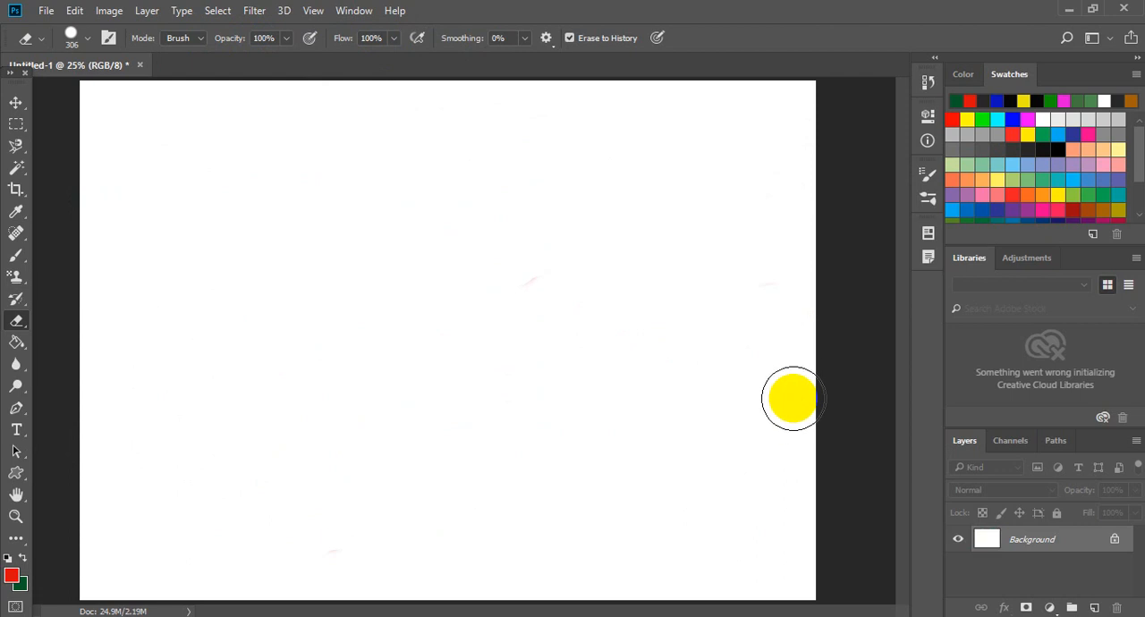
- Open image 8 from the Boys pictures folder
{"action": "left_click", "coordinate": [45, 12]}
{"action": "left_click", "coordinate": [47, 13]}
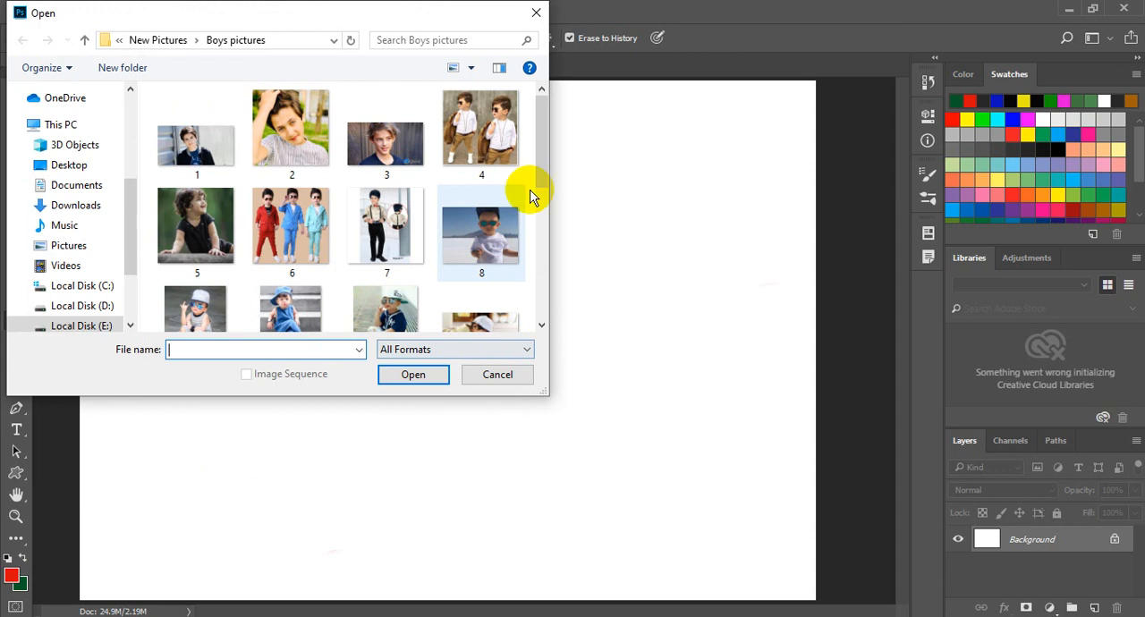
{"action": "double_click", "coordinate": [470, 243]}
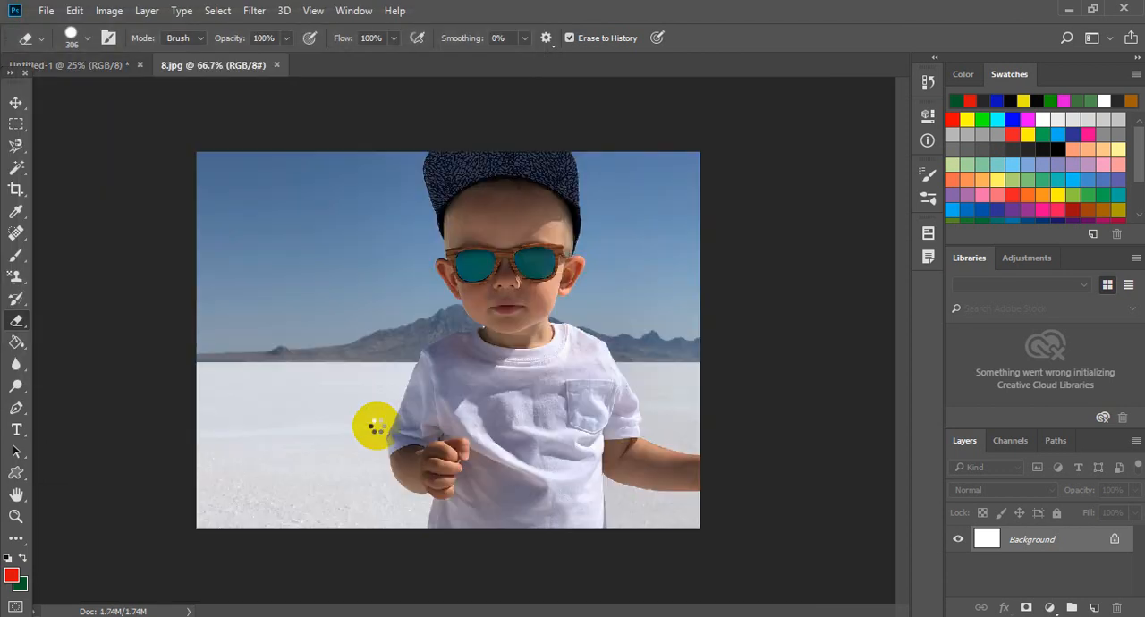
- Paint broad red brush strokes over most of the boy's photo
{"action": "left_click", "coordinate": [20, 260]}
{"action": "mouse_move", "coordinate": [325, 238]}
{"action": "left_mouse_down"}
{"action": "mouse_move", "coordinate": [417, 324]}
{"action": "mouse_move", "coordinate": [506, 335]}
{"action": "mouse_move", "coordinate": [586, 271]}
{"action": "mouse_move", "coordinate": [591, 233]}
{"action": "mouse_move", "coordinate": [320, 343]}
{"action": "mouse_move", "coordinate": [501, 411]}
{"action": "mouse_move", "coordinate": [632, 433]}
{"action": "mouse_move", "coordinate": [340, 478]}
{"action": "left_mouse_up"}
{"action": "left_click", "coordinate": [259, 492]}
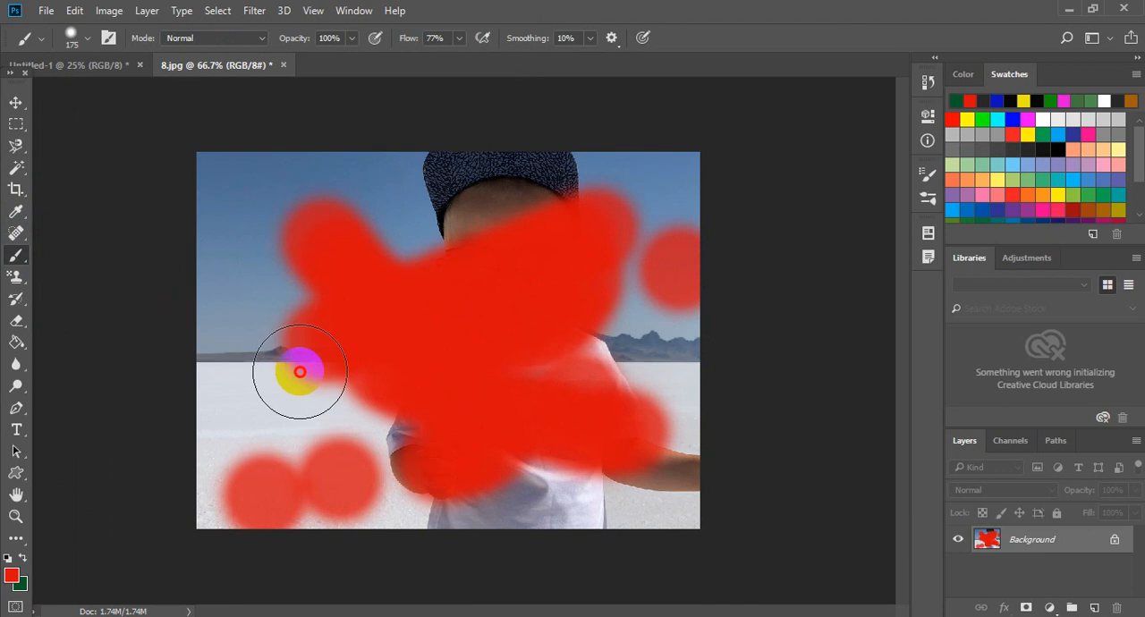
{"action": "mouse_move", "coordinate": [300, 371]}
{"action": "left_mouse_down"}
{"action": "mouse_move", "coordinate": [248, 223]}
{"action": "mouse_move", "coordinate": [652, 238]}
{"action": "mouse_move", "coordinate": [670, 206]}
{"action": "mouse_move", "coordinate": [639, 446]}
{"action": "mouse_move", "coordinate": [256, 397]}
{"action": "left_mouse_up"}
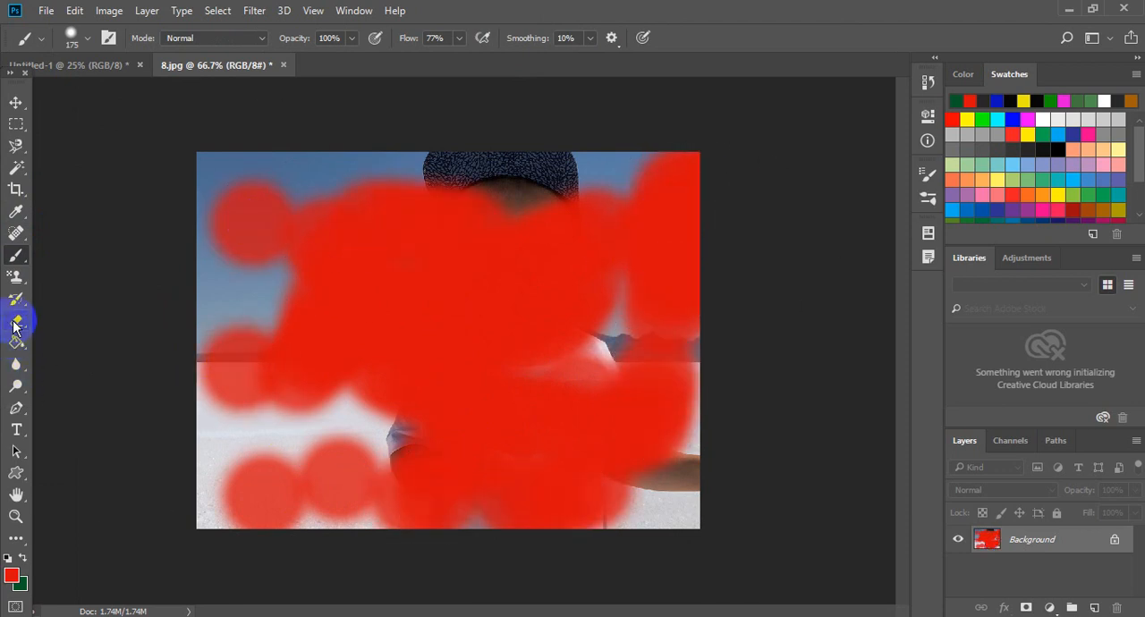
- Erase the red paint from the photo with the Eraser Tool, using Erase to History to restore the original image
{"action": "mouse_move", "coordinate": [80, 318]}
{"action": "left_mouse_down"}
{"action": "mouse_move", "coordinate": [69, 341]}
{"action": "mouse_move", "coordinate": [49, 330]}
{"action": "mouse_move", "coordinate": [67, 322]}
{"action": "left_mouse_up"}
{"action": "mouse_move", "coordinate": [414, 386]}
{"action": "left_mouse_down"}
{"action": "mouse_move", "coordinate": [369, 385]}
{"action": "mouse_move", "coordinate": [428, 220]}
{"action": "mouse_move", "coordinate": [284, 278]}
{"action": "mouse_move", "coordinate": [314, 223]}
{"action": "mouse_move", "coordinate": [252, 286]}
{"action": "mouse_move", "coordinate": [258, 402]}
{"action": "mouse_move", "coordinate": [408, 481]}
{"action": "mouse_move", "coordinate": [697, 419]}
{"action": "mouse_move", "coordinate": [720, 228]}
{"action": "mouse_move", "coordinate": [658, 214]}
{"action": "mouse_move", "coordinate": [487, 409]}
{"action": "mouse_move", "coordinate": [208, 495]}
{"action": "left_mouse_up"}
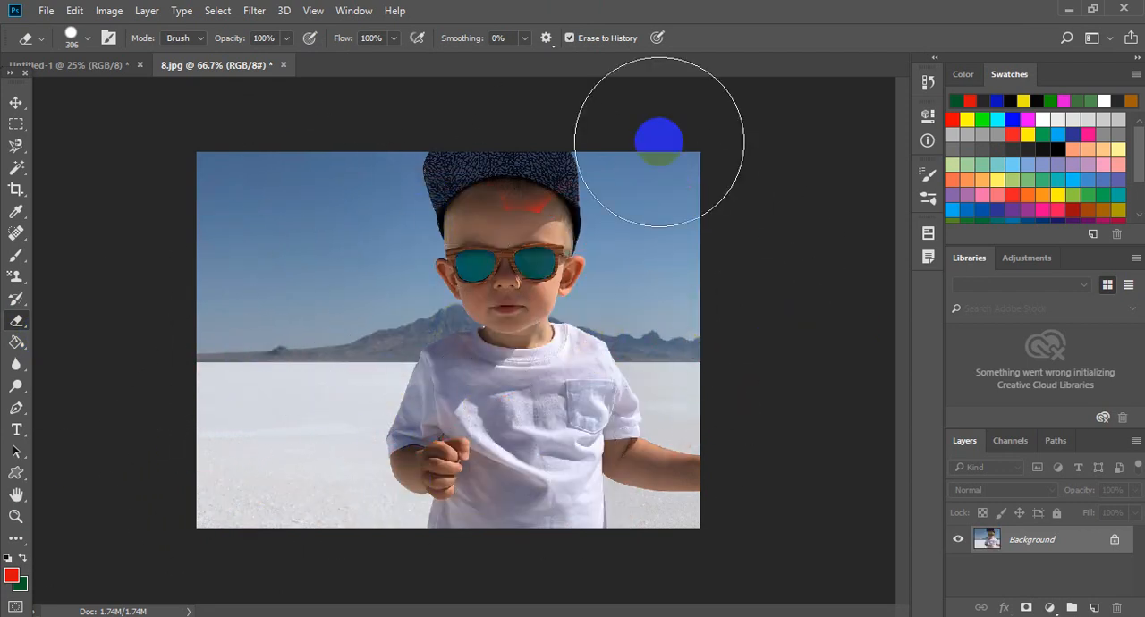
- Turn off Erase to History and try erasing the whole photo to the green background colour
{"action": "left_click", "coordinate": [612, 46]}
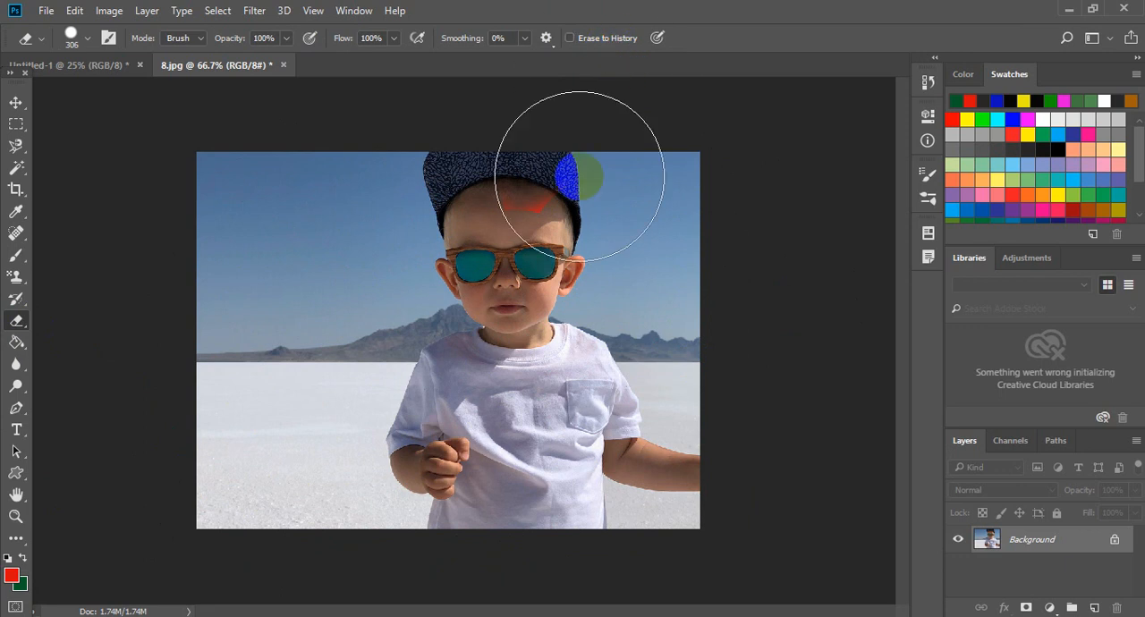
{"action": "mouse_move", "coordinate": [563, 173]}
{"action": "left_mouse_down"}
{"action": "mouse_move", "coordinate": [577, 217]}
{"action": "mouse_move", "coordinate": [531, 261]}
{"action": "mouse_move", "coordinate": [466, 317]}
{"action": "mouse_move", "coordinate": [391, 349]}
{"action": "mouse_move", "coordinate": [536, 220]}
{"action": "mouse_move", "coordinate": [355, 344]}
{"action": "mouse_move", "coordinate": [340, 304]}
{"action": "mouse_move", "coordinate": [386, 236]}
{"action": "mouse_move", "coordinate": [305, 310]}
{"action": "mouse_move", "coordinate": [307, 275]}
{"action": "mouse_move", "coordinate": [287, 267]}
{"action": "mouse_move", "coordinate": [399, 351]}
{"action": "mouse_move", "coordinate": [623, 434]}
{"action": "mouse_move", "coordinate": [647, 241]}
{"action": "mouse_move", "coordinate": [671, 431]}
{"action": "mouse_move", "coordinate": [663, 336]}
{"action": "mouse_move", "coordinate": [656, 476]}
{"action": "mouse_move", "coordinate": [321, 500]}
{"action": "mouse_move", "coordinate": [327, 447]}
{"action": "mouse_move", "coordinate": [275, 480]}
{"action": "mouse_move", "coordinate": [268, 348]}
{"action": "mouse_move", "coordinate": [298, 395]}
{"action": "mouse_move", "coordinate": [283, 246]}
{"action": "mouse_move", "coordinate": [234, 141]}
{"action": "mouse_move", "coordinate": [247, 245]}
{"action": "mouse_move", "coordinate": [196, 218]}
{"action": "mouse_move", "coordinate": [659, 177]}
{"action": "mouse_move", "coordinate": [767, 182]}
{"action": "mouse_move", "coordinate": [232, 490]}
{"action": "mouse_move", "coordinate": [198, 488]}
{"action": "mouse_move", "coordinate": [93, 576]}
{"action": "mouse_move", "coordinate": [57, 594]}
{"action": "mouse_move", "coordinate": [37, 575]}
{"action": "left_mouse_up"}
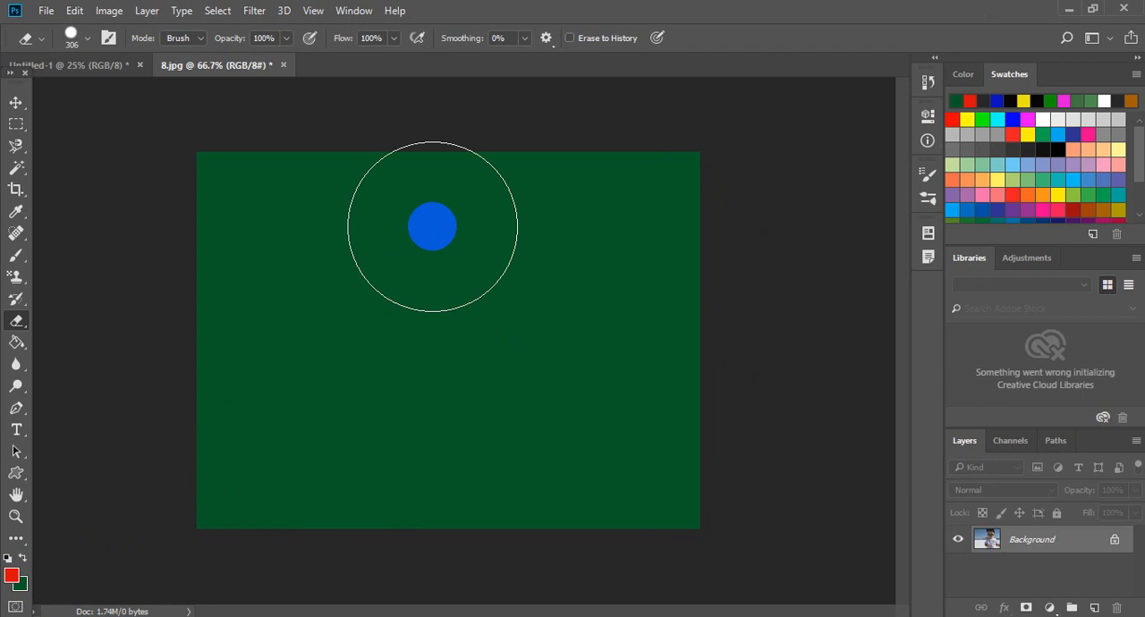
{"action": "key", "text": "ctrl+z"}
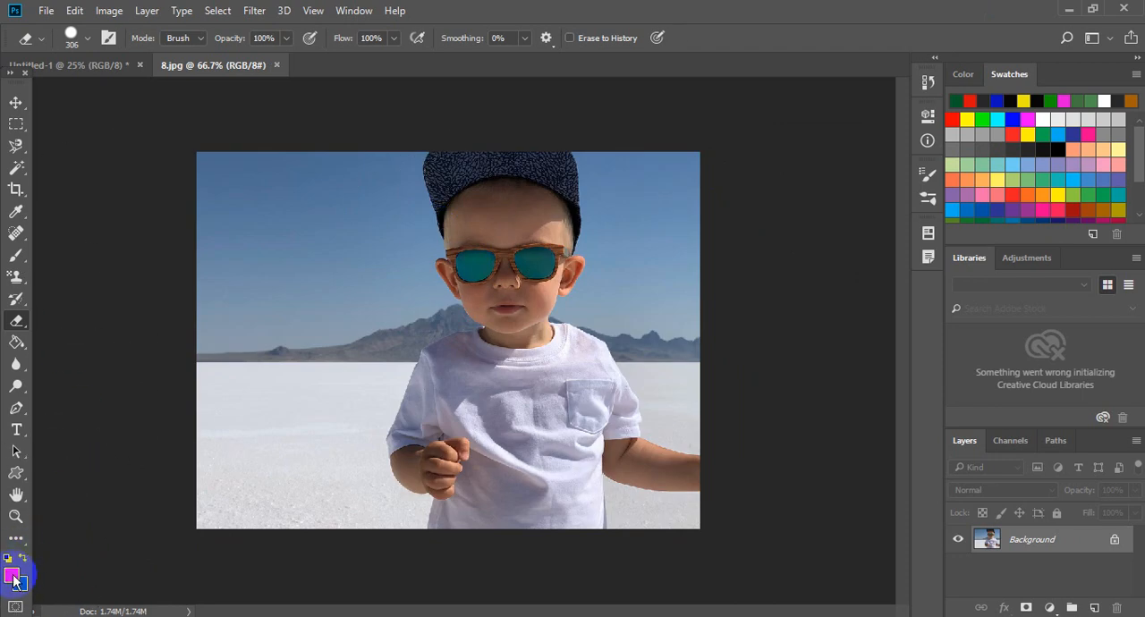
- Set the foreground colour to blue and the background colour to olive 7b7515
{"action": "left_click", "coordinate": [20, 583]}
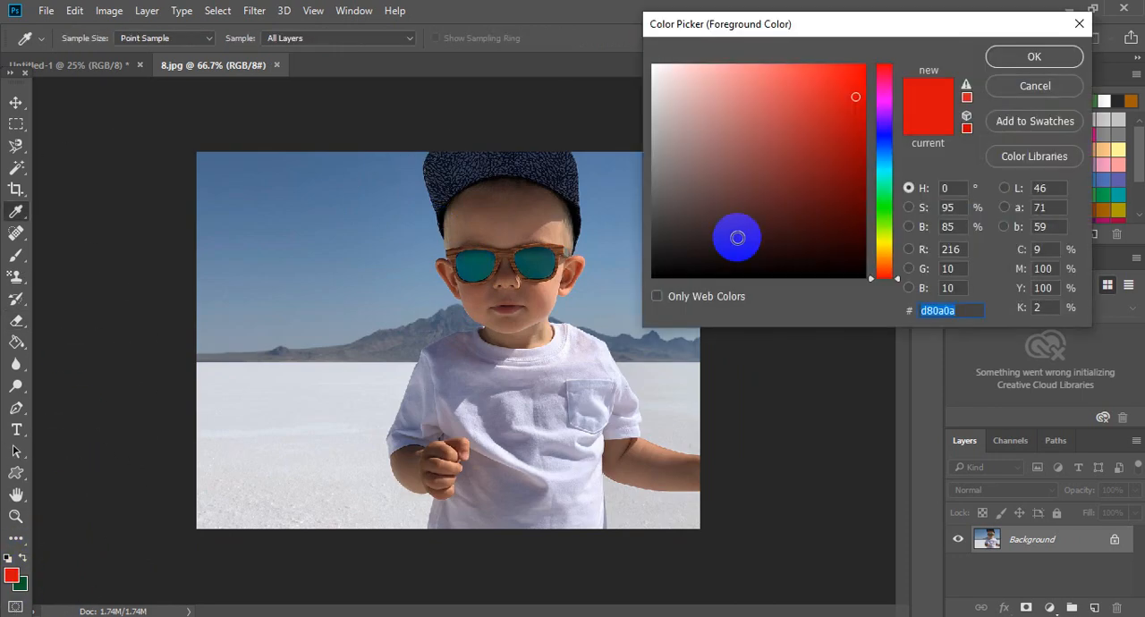
{"action": "left_click", "coordinate": [887, 132]}
{"action": "left_click", "coordinate": [995, 56]}
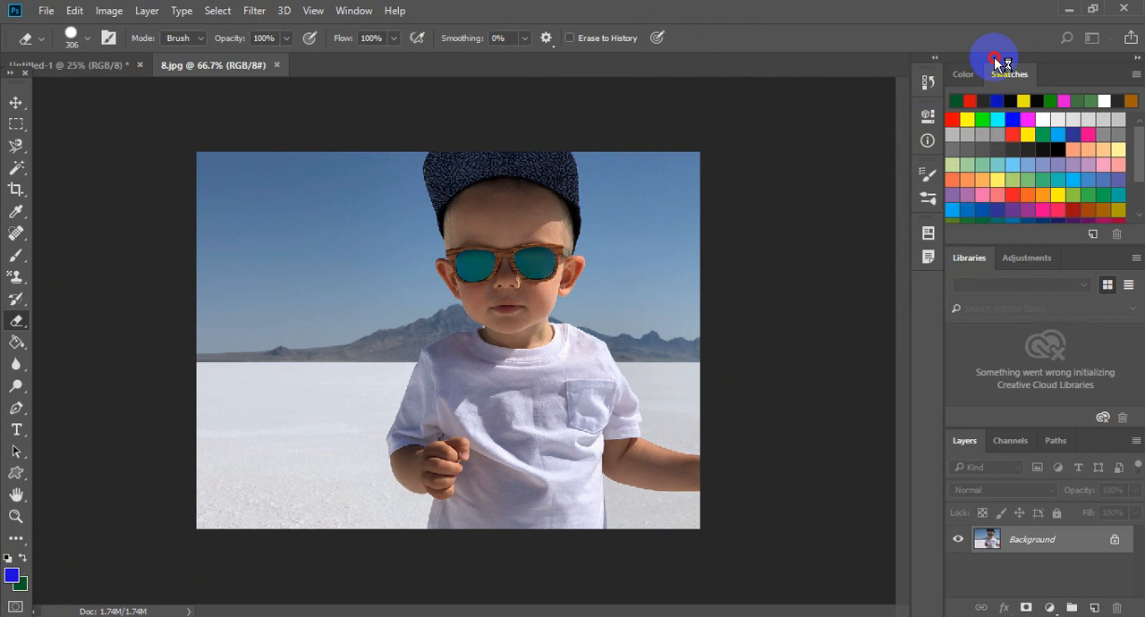
{"action": "left_click", "coordinate": [21, 585]}
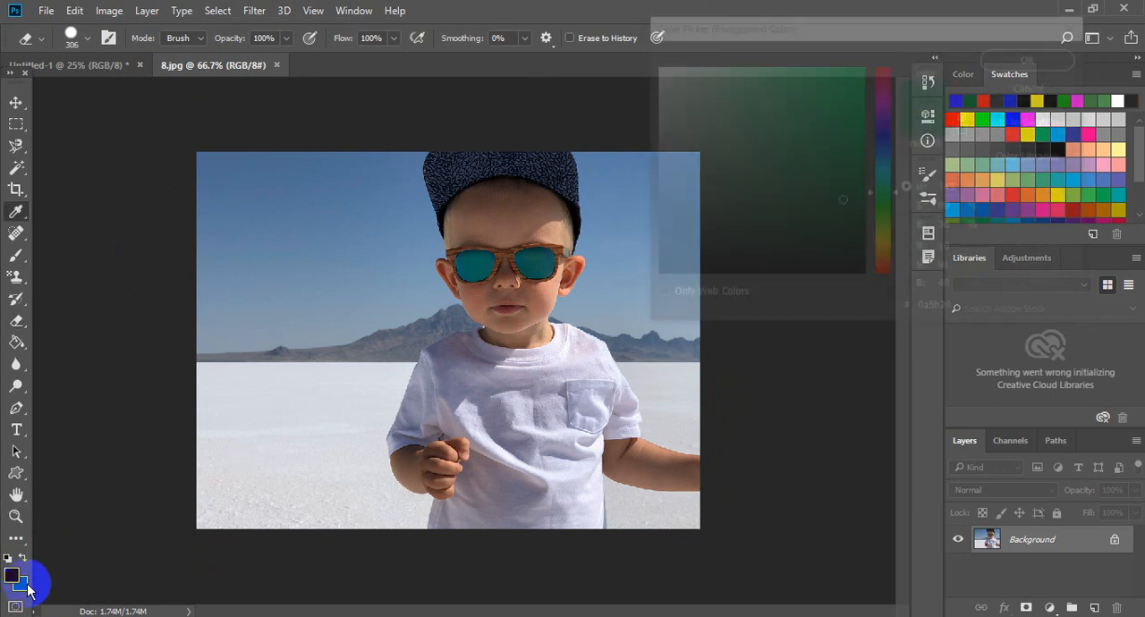
{"action": "left_click", "coordinate": [884, 244]}
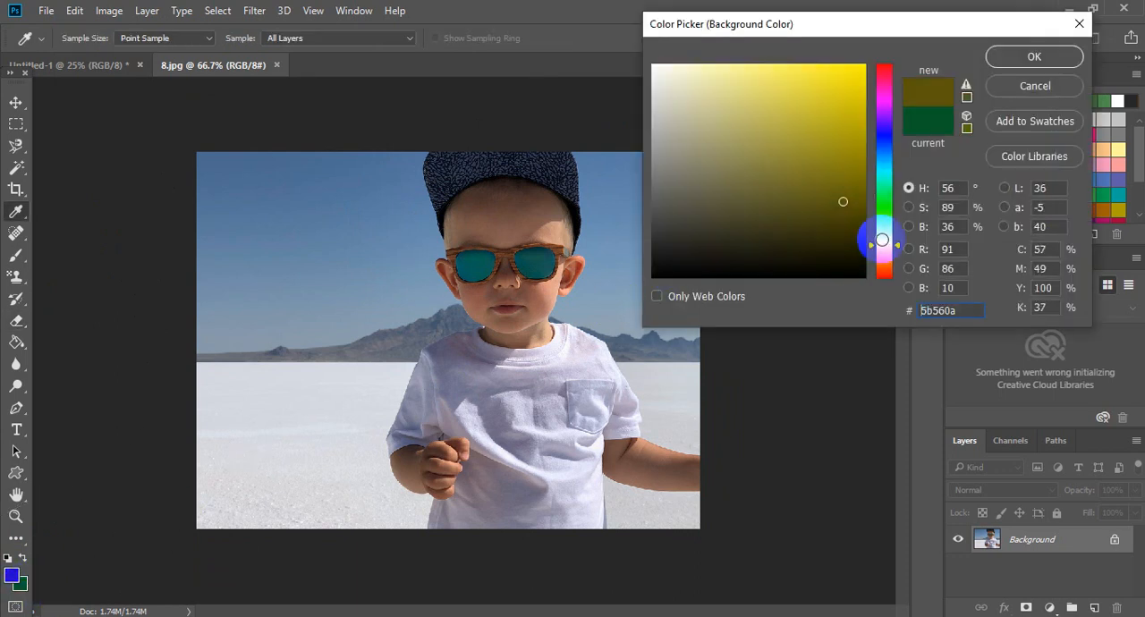
{"action": "left_click", "coordinate": [828, 175]}
{"action": "left_click", "coordinate": [1034, 56]}
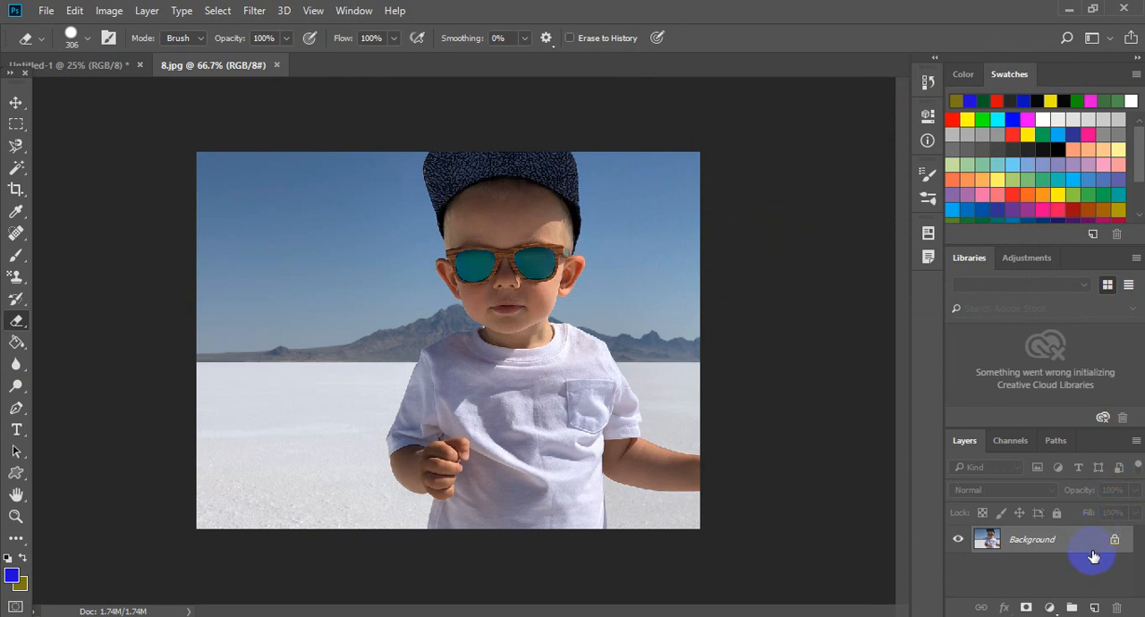
- Try erasing the whole photo to the olive background colour
{"action": "mouse_move", "coordinate": [448, 376]}
{"action": "left_mouse_down"}
{"action": "mouse_move", "coordinate": [459, 330]}
{"action": "mouse_move", "coordinate": [364, 371]}
{"action": "mouse_move", "coordinate": [556, 279]}
{"action": "mouse_move", "coordinate": [192, 350]}
{"action": "mouse_move", "coordinate": [497, 248]}
{"action": "mouse_move", "coordinate": [220, 232]}
{"action": "mouse_move", "coordinate": [430, 200]}
{"action": "mouse_move", "coordinate": [150, 238]}
{"action": "mouse_move", "coordinate": [620, 305]}
{"action": "mouse_move", "coordinate": [479, 562]}
{"action": "mouse_move", "coordinate": [564, 517]}
{"action": "mouse_move", "coordinate": [708, 358]}
{"action": "mouse_move", "coordinate": [243, 453]}
{"action": "mouse_move", "coordinate": [409, 408]}
{"action": "mouse_move", "coordinate": [166, 510]}
{"action": "mouse_move", "coordinate": [368, 215]}
{"action": "left_mouse_up"}
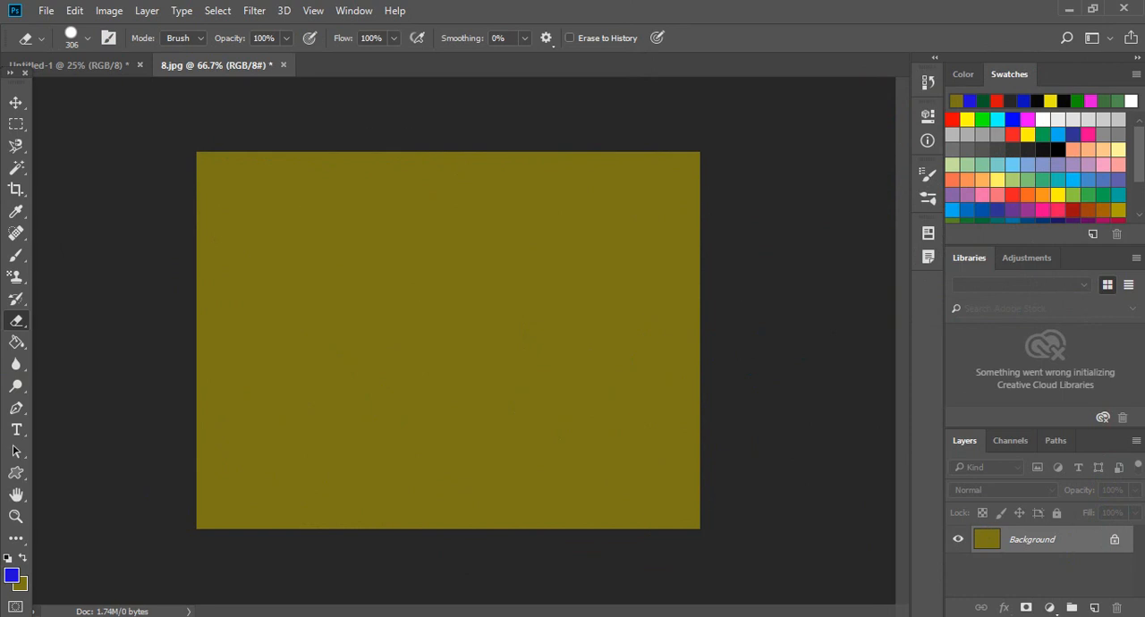
{"action": "key", "text": "ctrl+z"}
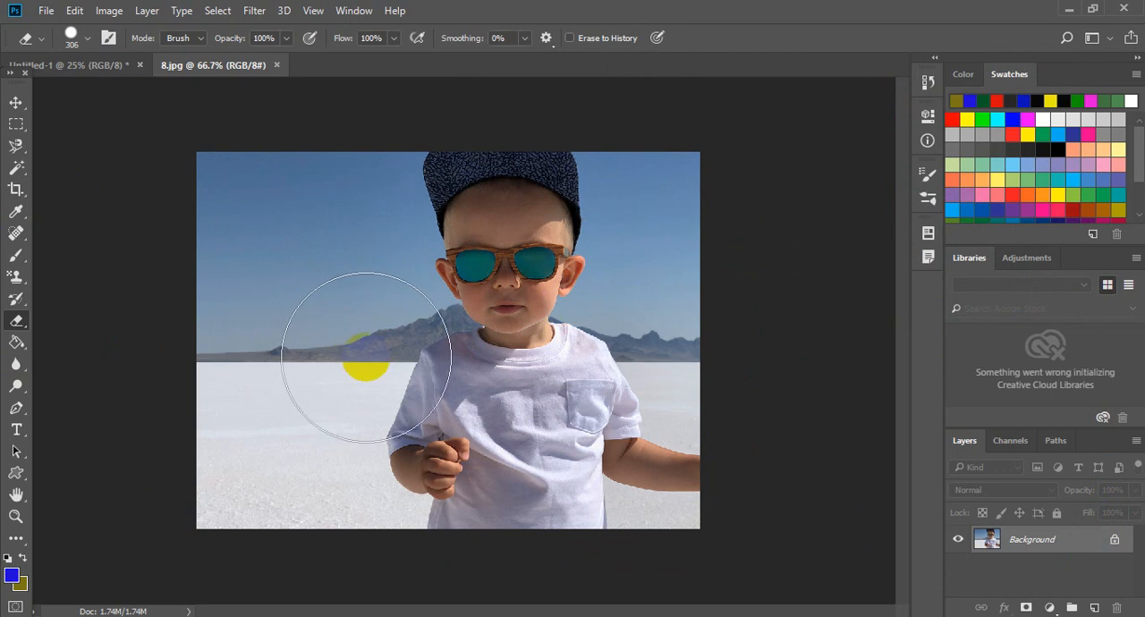
- Unlock the Background layer and try erasing the whole photo to transparency
{"action": "left_click", "coordinate": [1118, 541]}
{"action": "double_click", "coordinate": [1116, 540]}
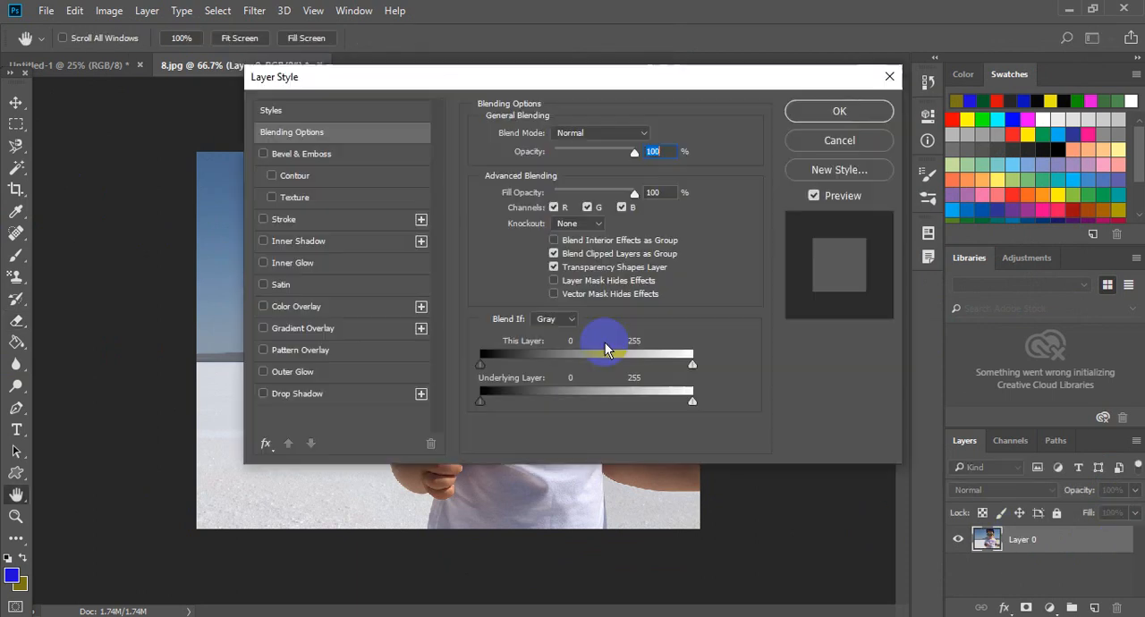
{"action": "left_click", "coordinate": [859, 143]}
{"action": "mouse_move", "coordinate": [562, 205]}
{"action": "left_mouse_down"}
{"action": "mouse_move", "coordinate": [306, 391]}
{"action": "mouse_move", "coordinate": [581, 227]}
{"action": "mouse_move", "coordinate": [449, 223]}
{"action": "mouse_move", "coordinate": [322, 265]}
{"action": "mouse_move", "coordinate": [449, 162]}
{"action": "mouse_move", "coordinate": [227, 291]}
{"action": "mouse_move", "coordinate": [261, 434]}
{"action": "mouse_move", "coordinate": [209, 475]}
{"action": "mouse_move", "coordinate": [427, 444]}
{"action": "mouse_move", "coordinate": [518, 393]}
{"action": "mouse_move", "coordinate": [392, 477]}
{"action": "mouse_move", "coordinate": [633, 437]}
{"action": "mouse_move", "coordinate": [494, 497]}
{"action": "mouse_move", "coordinate": [678, 187]}
{"action": "mouse_move", "coordinate": [681, 160]}
{"action": "mouse_move", "coordinate": [696, 404]}
{"action": "mouse_move", "coordinate": [673, 493]}
{"action": "left_mouse_up"}
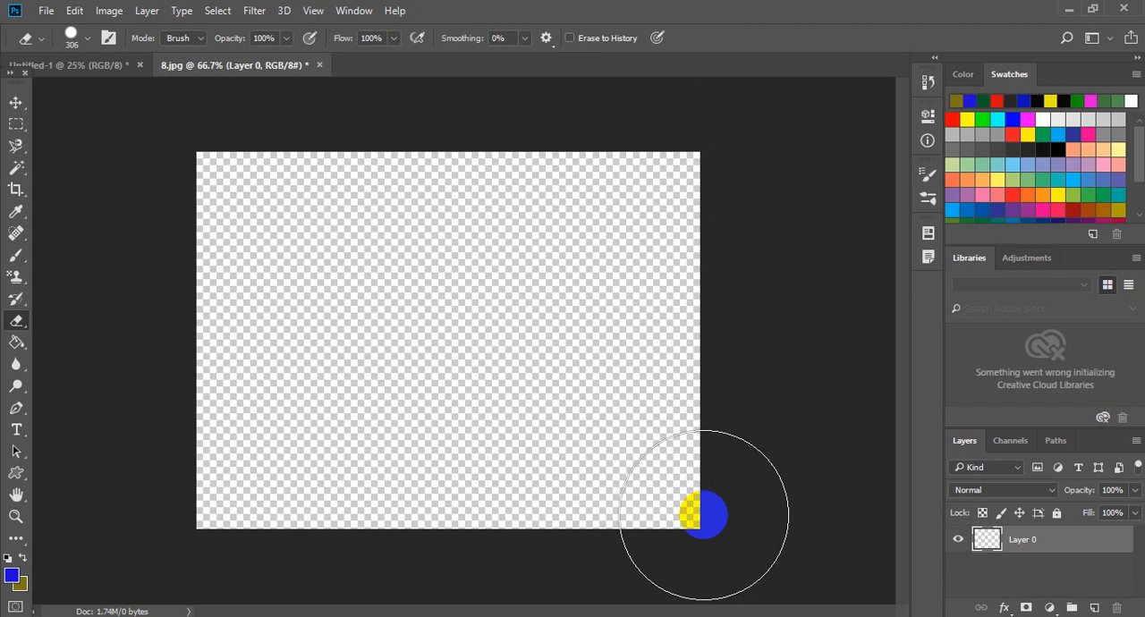
{"action": "key", "text": "F12"}
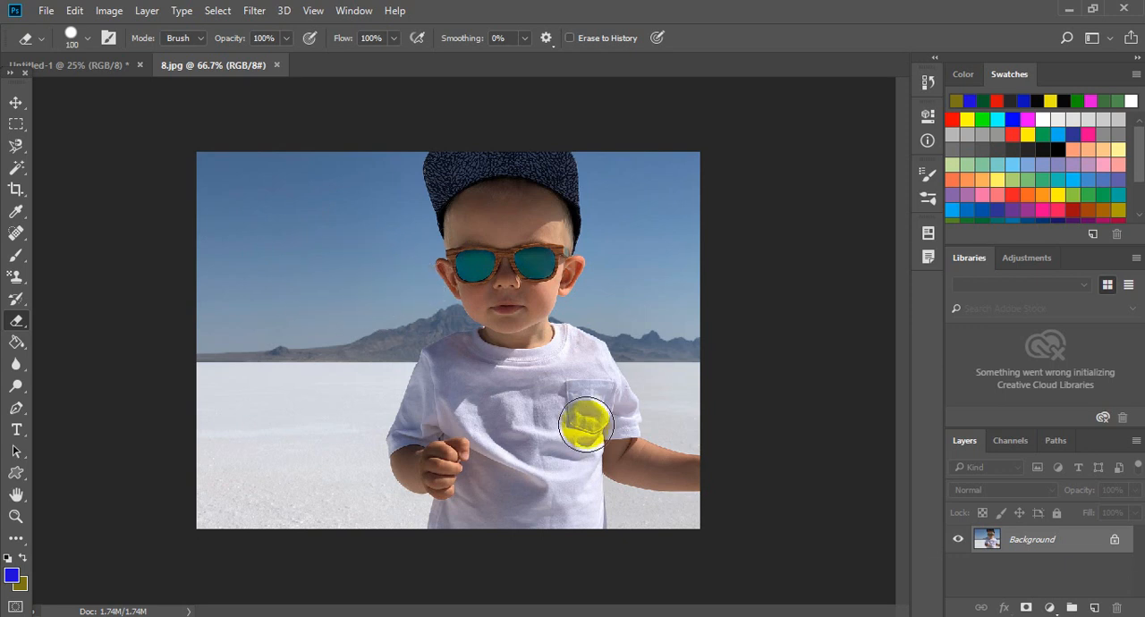
- Erase a short stroke across the sky beside the boy's face and undo it
{"action": "left_click_drag", "start_coordinate": [413, 295], "coordinate": [378, 301]}
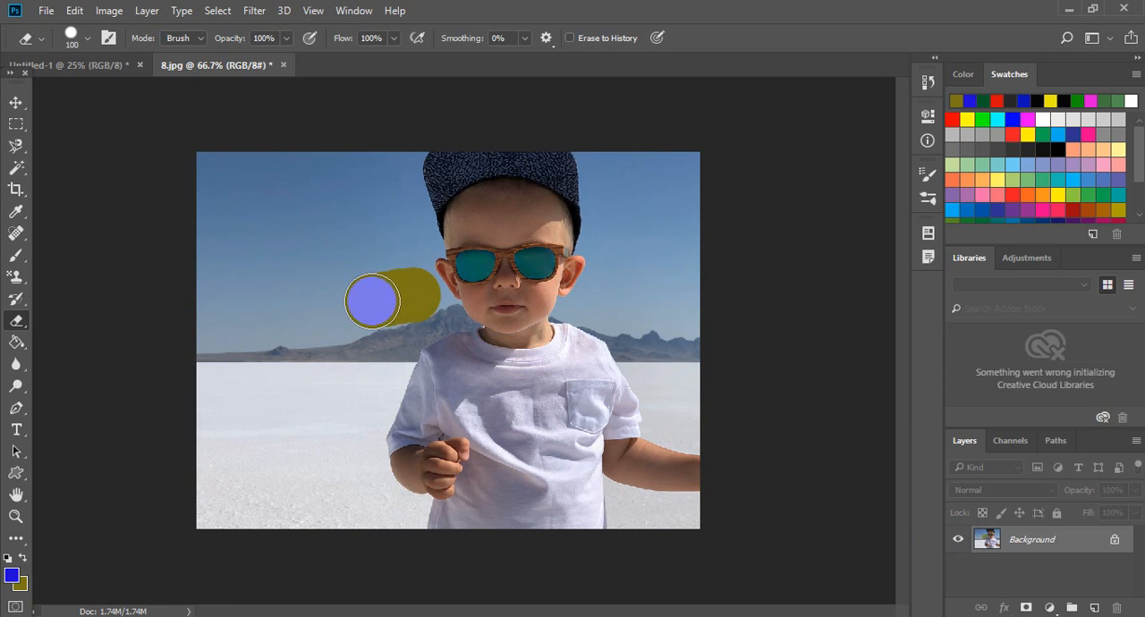
{"action": "key", "text": "ctrl+z"}
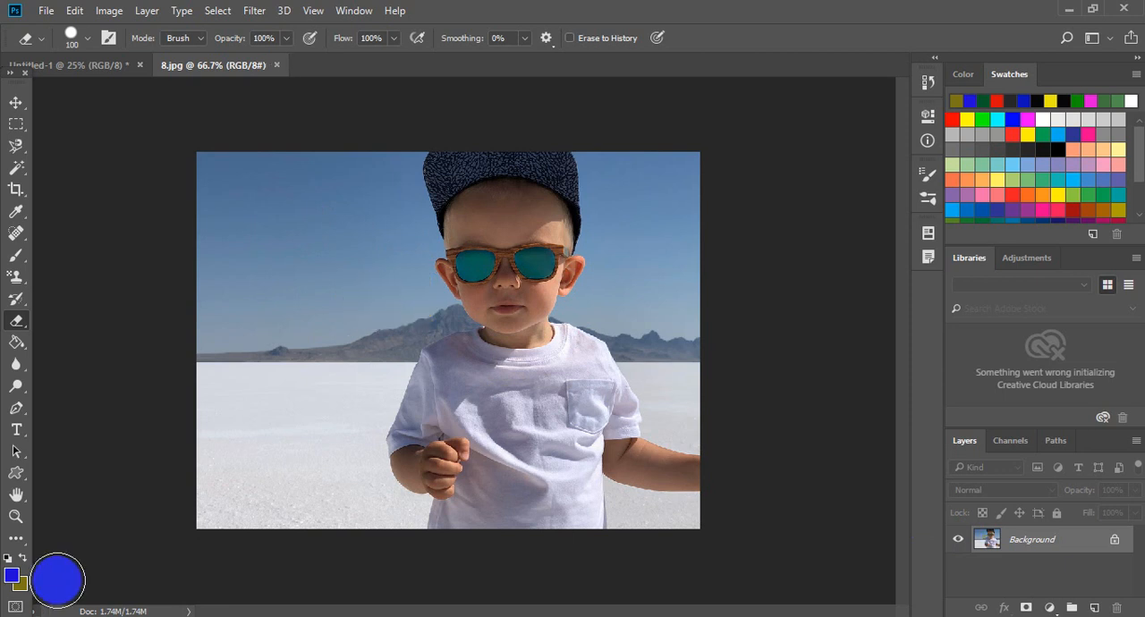
- Set the background colour to blue 153faa
{"action": "left_click", "coordinate": [22, 583]}
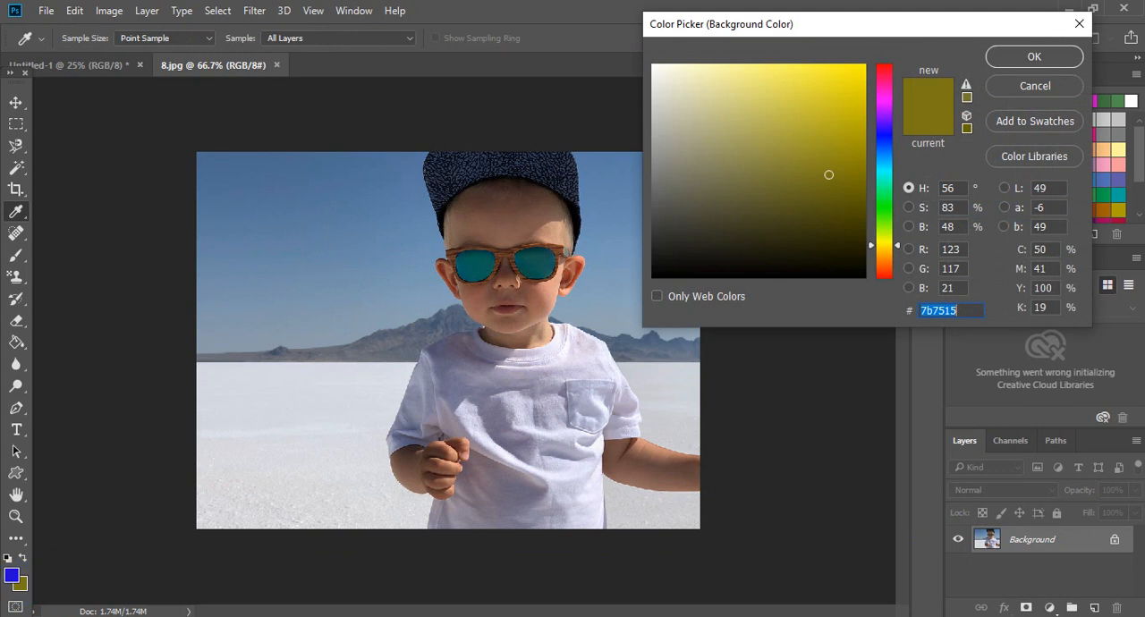
{"action": "left_click", "coordinate": [878, 146]}
{"action": "left_click", "coordinate": [839, 135]}
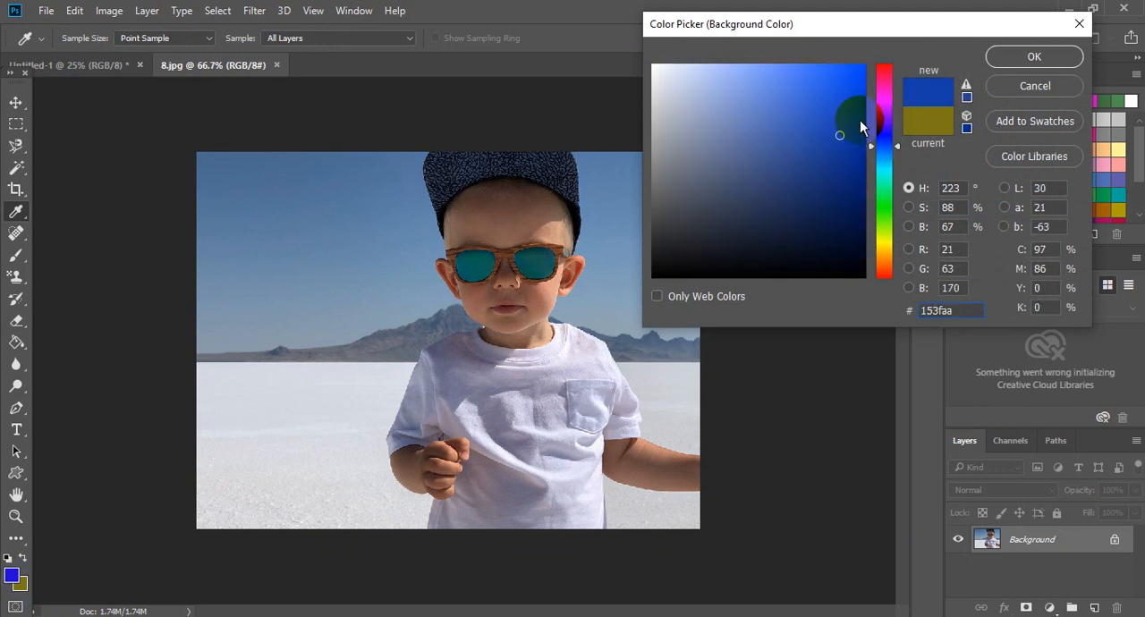
{"action": "left_click", "coordinate": [1002, 76]}
- Try erasing the sky beside the boy to the blue background colour at 100% opacity
{"action": "key", "text": "e"}
{"action": "mouse_move", "coordinate": [389, 235]}
{"action": "left_mouse_down"}
{"action": "mouse_move", "coordinate": [316, 244]}
{"action": "mouse_move", "coordinate": [399, 196]}
{"action": "mouse_move", "coordinate": [396, 169]}
{"action": "mouse_move", "coordinate": [405, 203]}
{"action": "left_mouse_up"}
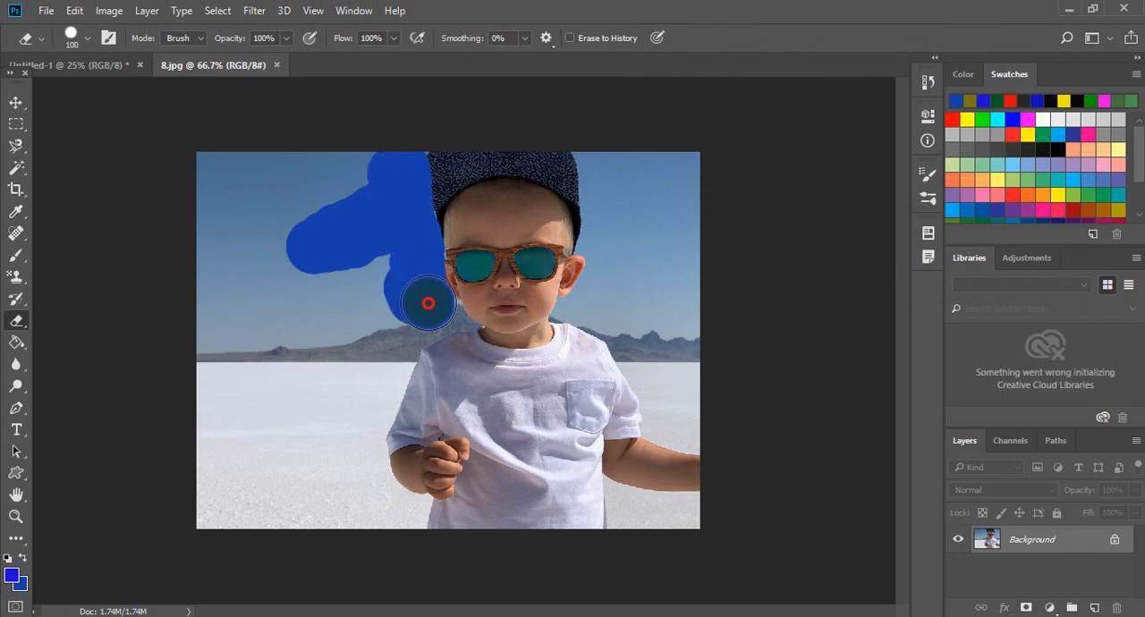
{"action": "mouse_move", "coordinate": [425, 306]}
{"action": "left_mouse_down"}
{"action": "mouse_move", "coordinate": [285, 305]}
{"action": "mouse_move", "coordinate": [372, 287]}
{"action": "mouse_move", "coordinate": [284, 279]}
{"action": "mouse_move", "coordinate": [322, 224]}
{"action": "mouse_move", "coordinate": [297, 229]}
{"action": "mouse_move", "coordinate": [349, 191]}
{"action": "mouse_move", "coordinate": [260, 217]}
{"action": "mouse_move", "coordinate": [366, 162]}
{"action": "mouse_move", "coordinate": [195, 194]}
{"action": "mouse_move", "coordinate": [200, 214]}
{"action": "mouse_move", "coordinate": [316, 234]}
{"action": "mouse_move", "coordinate": [353, 269]}
{"action": "mouse_move", "coordinate": [256, 304]}
{"action": "mouse_move", "coordinate": [365, 328]}
{"action": "mouse_move", "coordinate": [343, 314]}
{"action": "mouse_move", "coordinate": [229, 327]}
{"action": "mouse_move", "coordinate": [233, 126]}
{"action": "left_mouse_up"}
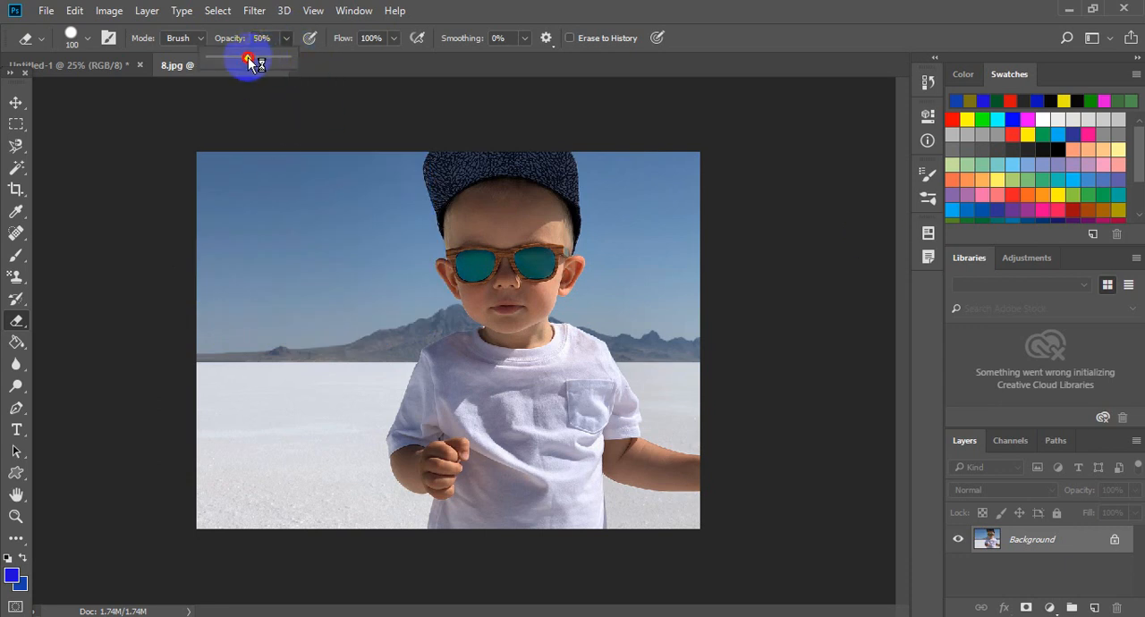
- Try erasing parts of the photo to the blue background colour at 50% opacity, undoing the first attempt
{"action": "mouse_move", "coordinate": [348, 170]}
{"action": "left_mouse_down"}
{"action": "mouse_move", "coordinate": [273, 209]}
{"action": "mouse_move", "coordinate": [295, 195]}
{"action": "mouse_move", "coordinate": [210, 225]}
{"action": "mouse_move", "coordinate": [281, 181]}
{"action": "mouse_move", "coordinate": [244, 157]}
{"action": "mouse_move", "coordinate": [209, 214]}
{"action": "mouse_move", "coordinate": [262, 257]}
{"action": "mouse_move", "coordinate": [374, 180]}
{"action": "mouse_move", "coordinate": [237, 276]}
{"action": "mouse_move", "coordinate": [246, 237]}
{"action": "mouse_move", "coordinate": [217, 301]}
{"action": "mouse_move", "coordinate": [229, 334]}
{"action": "mouse_move", "coordinate": [349, 330]}
{"action": "mouse_move", "coordinate": [410, 292]}
{"action": "mouse_move", "coordinate": [414, 178]}
{"action": "mouse_move", "coordinate": [327, 287]}
{"action": "mouse_move", "coordinate": [231, 316]}
{"action": "mouse_move", "coordinate": [189, 313]}
{"action": "mouse_move", "coordinate": [205, 205]}
{"action": "mouse_move", "coordinate": [416, 305]}
{"action": "left_mouse_up"}
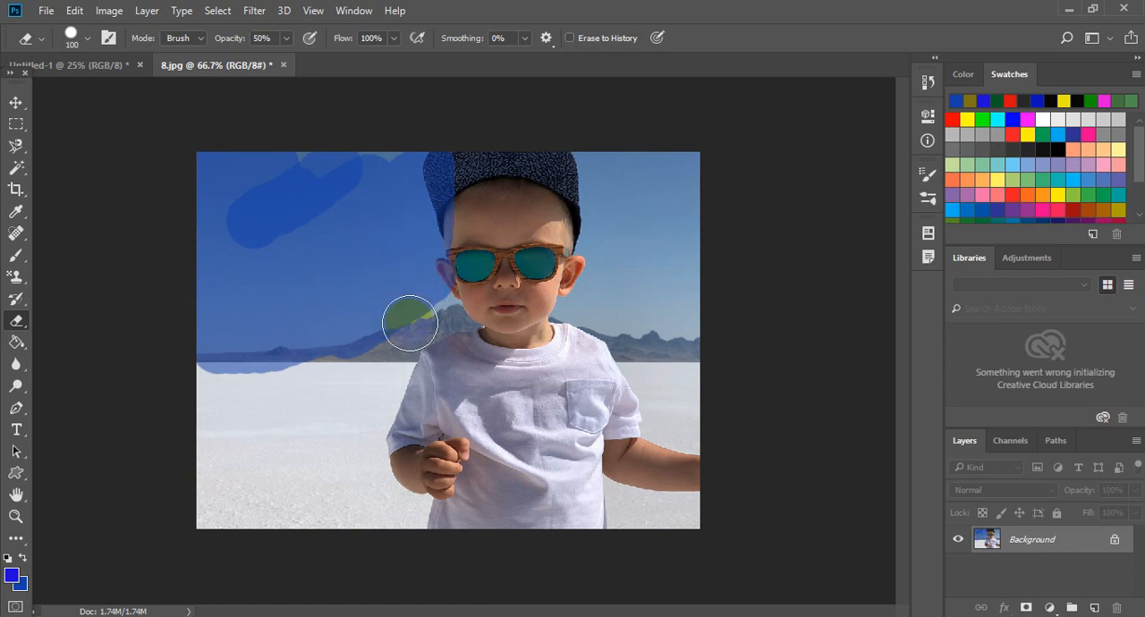
{"action": "key", "text": "ctrl+z"}
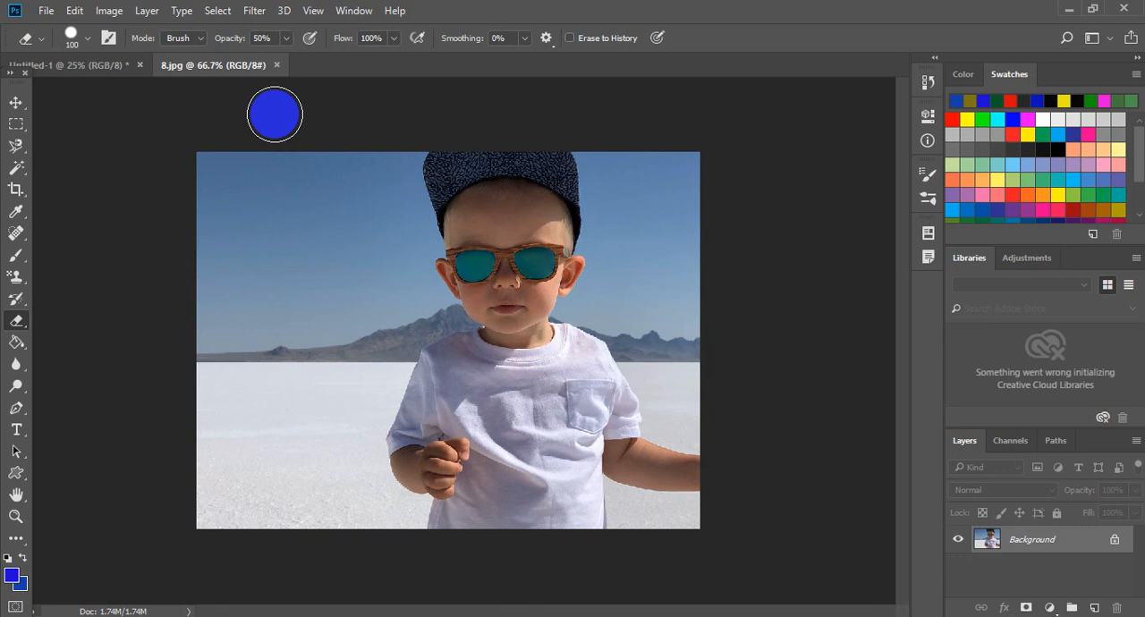
{"action": "mouse_move", "coordinate": [434, 384]}
{"action": "left_mouse_down"}
{"action": "mouse_move", "coordinate": [370, 379]}
{"action": "mouse_move", "coordinate": [547, 179]}
{"action": "mouse_move", "coordinate": [609, 170]}
{"action": "mouse_move", "coordinate": [363, 191]}
{"action": "mouse_move", "coordinate": [447, 358]}
{"action": "mouse_move", "coordinate": [641, 131]}
{"action": "left_mouse_up"}
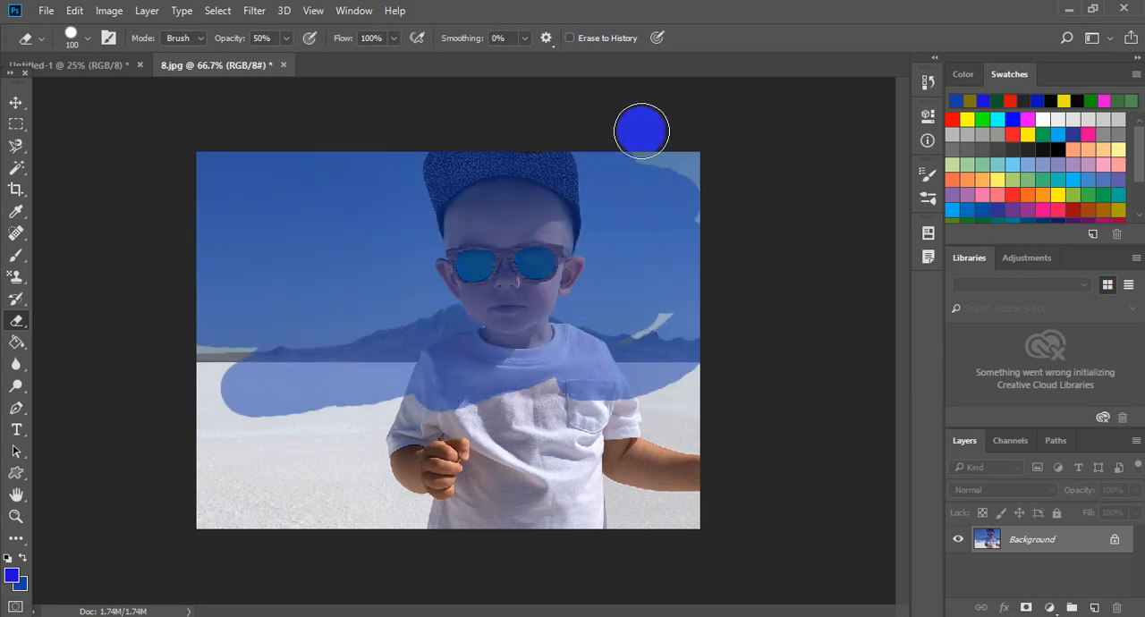
- Enable Erase to History, brush over the blue-tinted area to restore it partially, and revert the photo
{"action": "left_click", "coordinate": [570, 38]}
{"action": "mouse_move", "coordinate": [614, 218]}
{"action": "left_mouse_down"}
{"action": "mouse_move", "coordinate": [333, 342]}
{"action": "mouse_move", "coordinate": [410, 278]}
{"action": "mouse_move", "coordinate": [677, 199]}
{"action": "mouse_move", "coordinate": [671, 179]}
{"action": "mouse_move", "coordinate": [530, 192]}
{"action": "mouse_move", "coordinate": [523, 205]}
{"action": "mouse_move", "coordinate": [649, 176]}
{"action": "mouse_move", "coordinate": [642, 232]}
{"action": "mouse_move", "coordinate": [395, 379]}
{"action": "mouse_move", "coordinate": [470, 393]}
{"action": "mouse_move", "coordinate": [635, 366]}
{"action": "mouse_move", "coordinate": [556, 257]}
{"action": "mouse_move", "coordinate": [434, 150]}
{"action": "mouse_move", "coordinate": [470, 186]}
{"action": "mouse_move", "coordinate": [197, 294]}
{"action": "mouse_move", "coordinate": [108, 309]}
{"action": "mouse_move", "coordinate": [270, 333]}
{"action": "mouse_move", "coordinate": [303, 222]}
{"action": "mouse_move", "coordinate": [246, 128]}
{"action": "mouse_move", "coordinate": [371, 348]}
{"action": "mouse_move", "coordinate": [309, 367]}
{"action": "mouse_move", "coordinate": [289, 300]}
{"action": "left_mouse_up"}
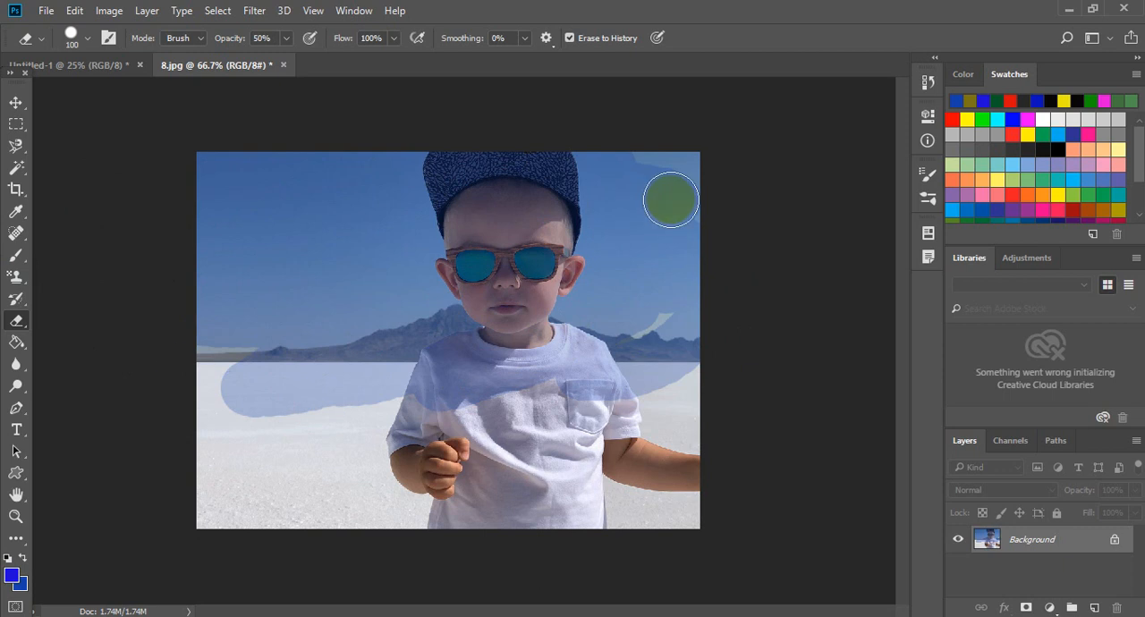
{"action": "key", "text": "F12"}
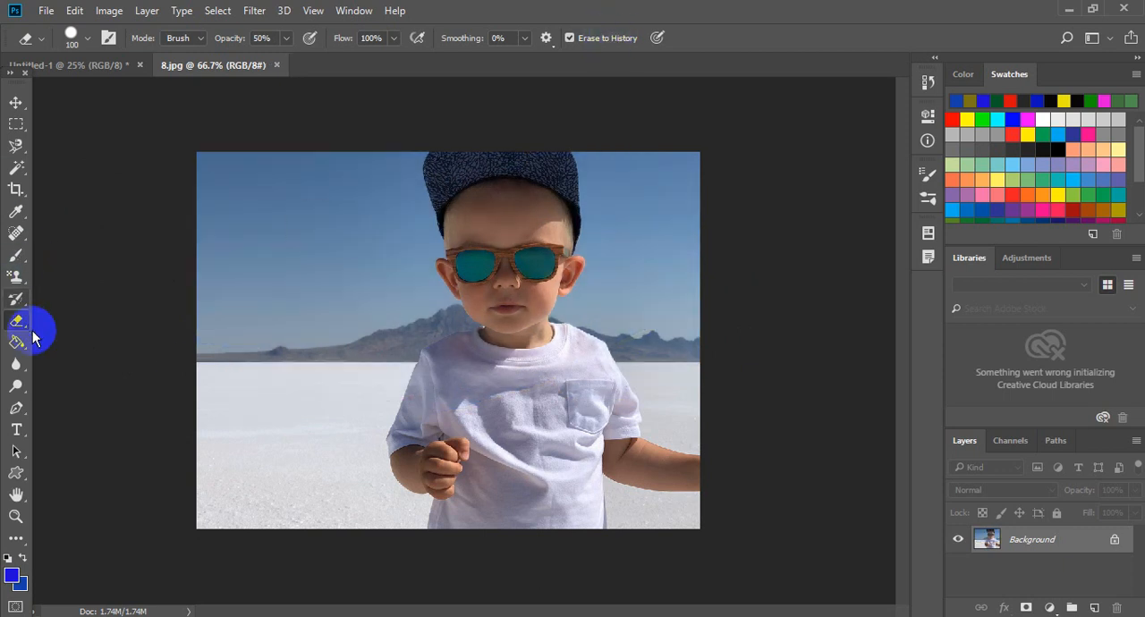
- Switch to the Background Eraser Tool, erase across the sky and the boy's face, and revert the photo
{"action": "mouse_move", "coordinate": [27, 329]}
{"action": "left_mouse_down"}
{"action": "mouse_move", "coordinate": [68, 354]}
{"action": "mouse_move", "coordinate": [141, 340]}
{"action": "left_mouse_up"}
{"action": "left_click", "coordinate": [269, 250]}
{"action": "mouse_move", "coordinate": [344, 183]}
{"action": "left_mouse_down"}
{"action": "mouse_move", "coordinate": [305, 340]}
{"action": "mouse_move", "coordinate": [342, 300]}
{"action": "mouse_move", "coordinate": [320, 364]}
{"action": "mouse_move", "coordinate": [330, 370]}
{"action": "mouse_move", "coordinate": [299, 258]}
{"action": "mouse_move", "coordinate": [292, 155]}
{"action": "mouse_move", "coordinate": [235, 365]}
{"action": "mouse_move", "coordinate": [225, 187]}
{"action": "mouse_move", "coordinate": [250, 191]}
{"action": "mouse_move", "coordinate": [216, 486]}
{"action": "mouse_move", "coordinate": [353, 292]}
{"action": "mouse_move", "coordinate": [327, 399]}
{"action": "mouse_move", "coordinate": [391, 378]}
{"action": "mouse_move", "coordinate": [364, 157]}
{"action": "mouse_move", "coordinate": [364, 279]}
{"action": "mouse_move", "coordinate": [318, 303]}
{"action": "mouse_move", "coordinate": [332, 181]}
{"action": "mouse_move", "coordinate": [129, 196]}
{"action": "mouse_move", "coordinate": [374, 154]}
{"action": "mouse_move", "coordinate": [272, 268]}
{"action": "mouse_move", "coordinate": [467, 257]}
{"action": "mouse_move", "coordinate": [531, 299]}
{"action": "mouse_move", "coordinate": [519, 289]}
{"action": "mouse_move", "coordinate": [510, 220]}
{"action": "mouse_move", "coordinate": [374, 160]}
{"action": "mouse_move", "coordinate": [411, 140]}
{"action": "left_mouse_up"}
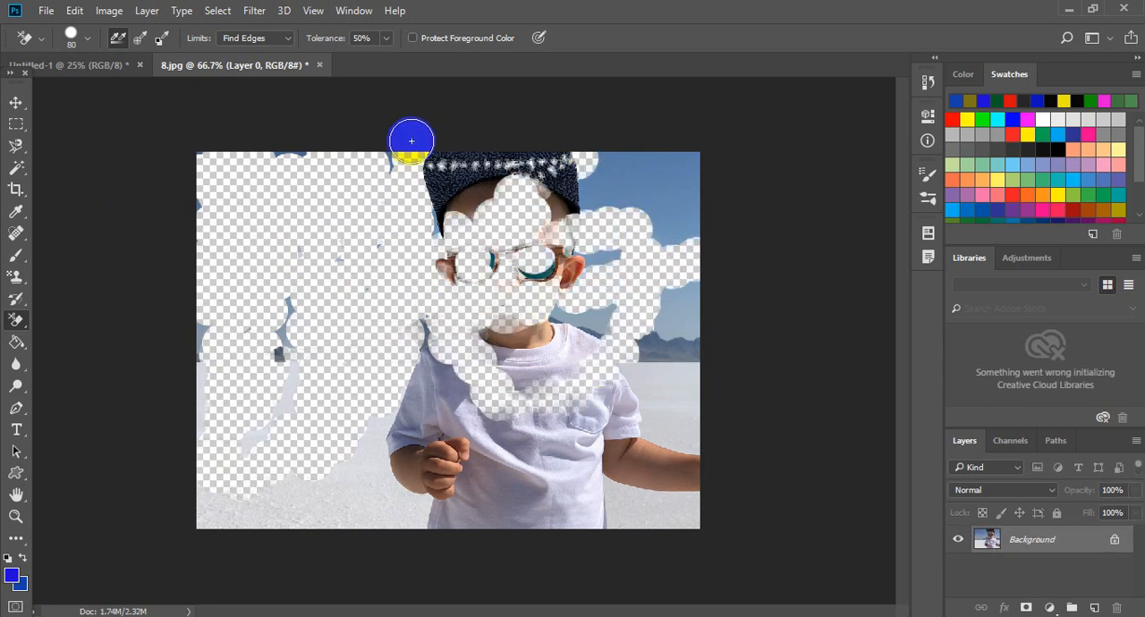
{"action": "key", "text": "F12"}
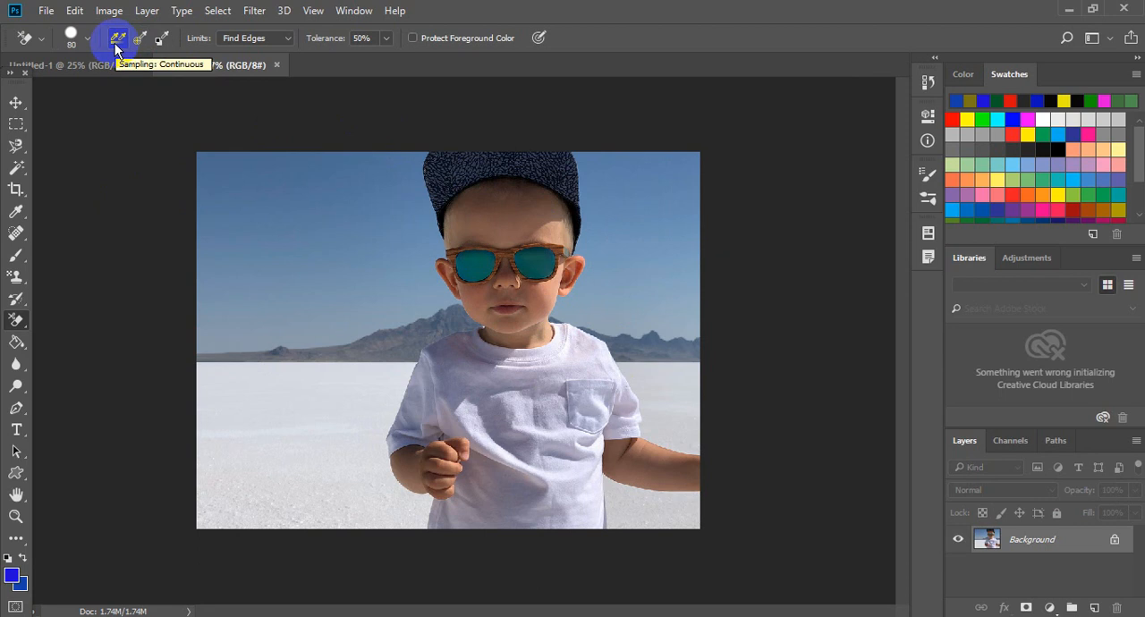
- Erase across the sky, cap and face using Continuous sampling and undo the erasing
{"action": "left_click", "coordinate": [116, 40]}
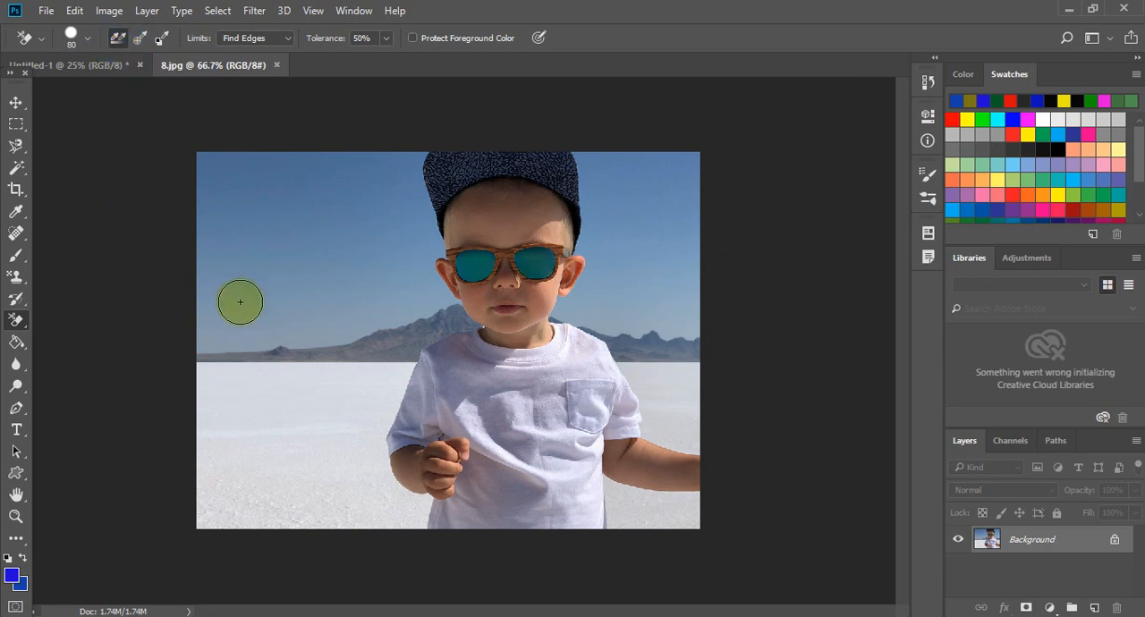
{"action": "left_click_drag", "start_coordinate": [240, 301], "coordinate": [280, 298]}
{"action": "mouse_move", "coordinate": [365, 281]}
{"action": "left_mouse_down"}
{"action": "mouse_move", "coordinate": [651, 238]}
{"action": "mouse_move", "coordinate": [513, 280]}
{"action": "mouse_move", "coordinate": [319, 287]}
{"action": "mouse_move", "coordinate": [603, 202]}
{"action": "mouse_move", "coordinate": [314, 303]}
{"action": "mouse_move", "coordinate": [660, 197]}
{"action": "mouse_move", "coordinate": [589, 149]}
{"action": "mouse_move", "coordinate": [348, 241]}
{"action": "mouse_move", "coordinate": [652, 135]}
{"action": "left_mouse_up"}
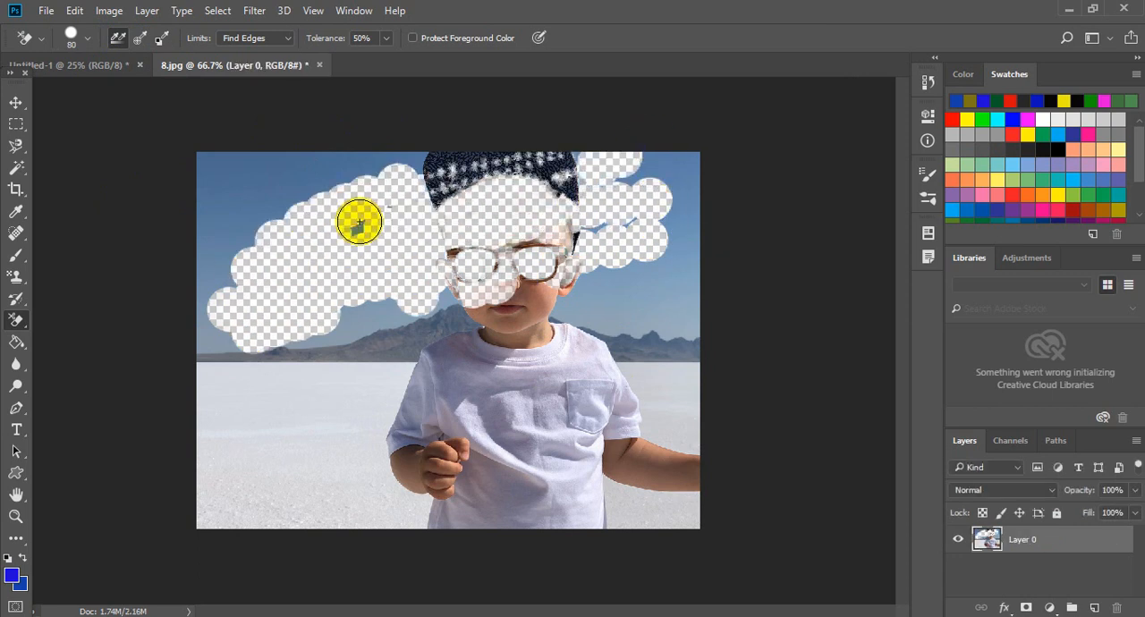
{"action": "key", "text": "ctrl+z"}
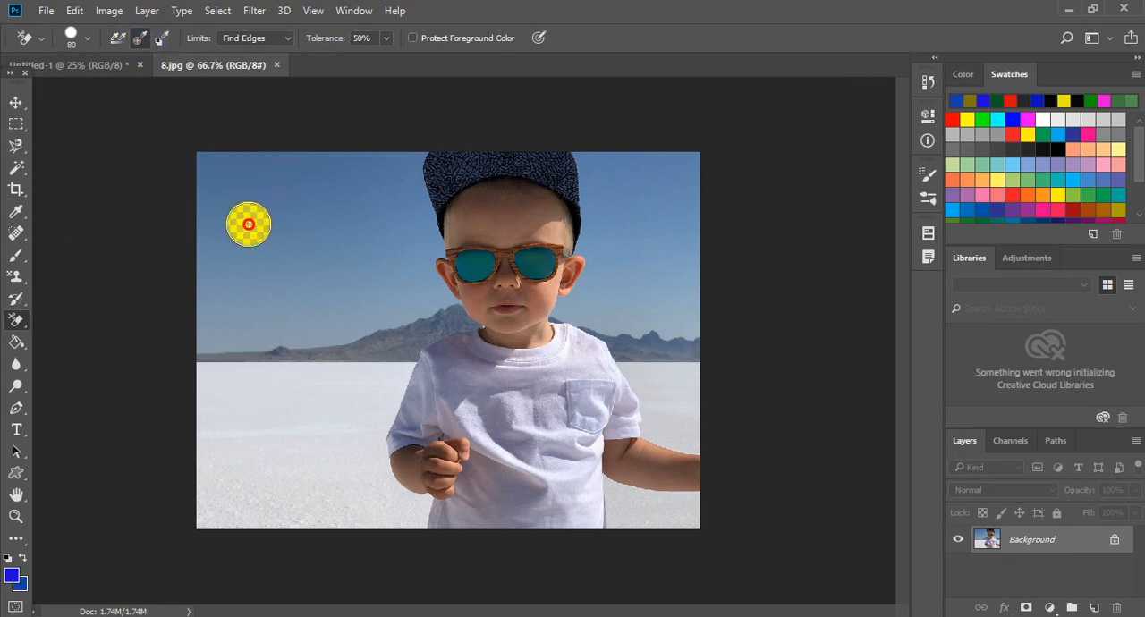
- Erase the sky and mountains around the boy using Once sampling and revert the photo
{"action": "mouse_move", "coordinate": [249, 224]}
{"action": "left_mouse_down"}
{"action": "mouse_move", "coordinate": [650, 173]}
{"action": "mouse_move", "coordinate": [307, 193]}
{"action": "mouse_move", "coordinate": [282, 167]}
{"action": "mouse_move", "coordinate": [471, 141]}
{"action": "mouse_move", "coordinate": [146, 159]}
{"action": "left_mouse_up"}
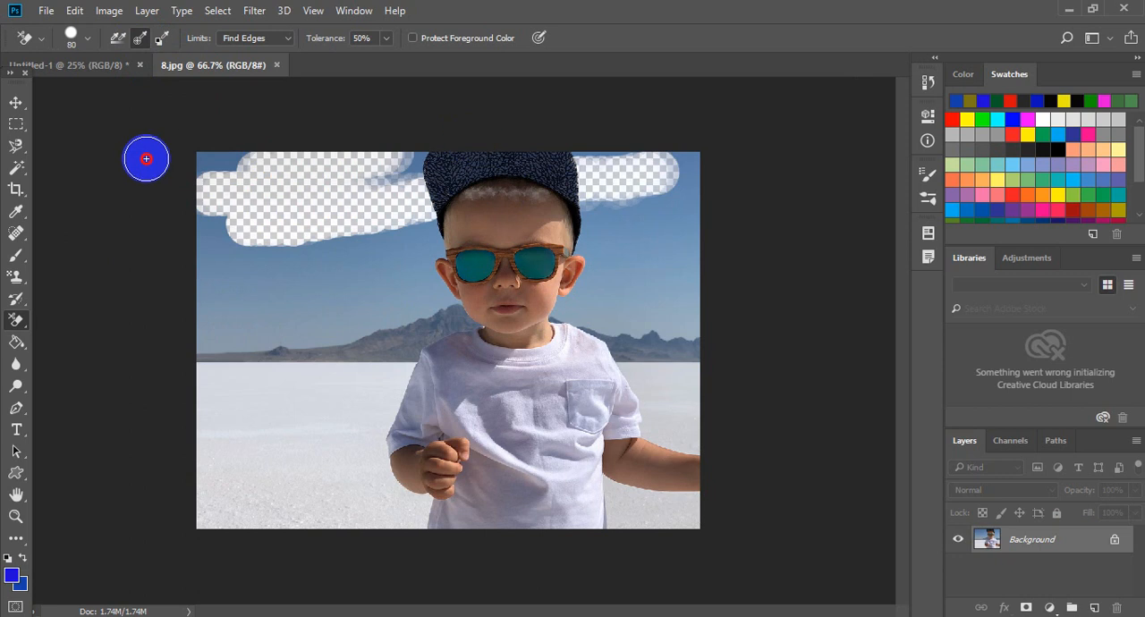
{"action": "mouse_move", "coordinate": [466, 158]}
{"action": "left_mouse_down"}
{"action": "mouse_move", "coordinate": [382, 176]}
{"action": "mouse_move", "coordinate": [413, 167]}
{"action": "mouse_move", "coordinate": [679, 196]}
{"action": "mouse_move", "coordinate": [577, 252]}
{"action": "mouse_move", "coordinate": [618, 323]}
{"action": "mouse_move", "coordinate": [716, 201]}
{"action": "mouse_move", "coordinate": [622, 399]}
{"action": "mouse_move", "coordinate": [705, 267]}
{"action": "mouse_move", "coordinate": [653, 209]}
{"action": "mouse_move", "coordinate": [598, 357]}
{"action": "mouse_move", "coordinate": [605, 188]}
{"action": "mouse_move", "coordinate": [587, 367]}
{"action": "mouse_move", "coordinate": [503, 362]}
{"action": "mouse_move", "coordinate": [420, 230]}
{"action": "mouse_move", "coordinate": [175, 368]}
{"action": "mouse_move", "coordinate": [422, 182]}
{"action": "mouse_move", "coordinate": [471, 217]}
{"action": "mouse_move", "coordinate": [301, 358]}
{"action": "mouse_move", "coordinate": [316, 290]}
{"action": "mouse_move", "coordinate": [256, 340]}
{"action": "mouse_move", "coordinate": [320, 189]}
{"action": "mouse_move", "coordinate": [231, 141]}
{"action": "mouse_move", "coordinate": [231, 439]}
{"action": "mouse_move", "coordinate": [357, 356]}
{"action": "mouse_move", "coordinate": [380, 464]}
{"action": "mouse_move", "coordinate": [301, 309]}
{"action": "mouse_move", "coordinate": [312, 318]}
{"action": "mouse_move", "coordinate": [356, 281]}
{"action": "mouse_move", "coordinate": [366, 293]}
{"action": "mouse_move", "coordinate": [226, 356]}
{"action": "mouse_move", "coordinate": [248, 148]}
{"action": "mouse_move", "coordinate": [242, 204]}
{"action": "left_mouse_up"}
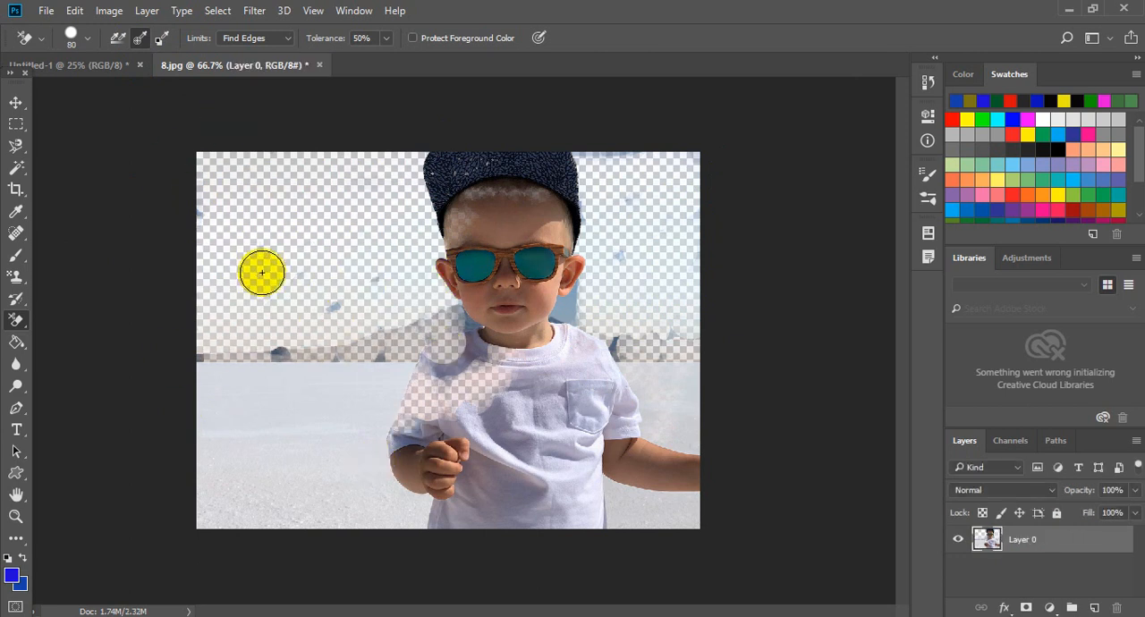
{"action": "mouse_move", "coordinate": [606, 347]}
{"action": "left_mouse_down"}
{"action": "mouse_move", "coordinate": [707, 537]}
{"action": "mouse_move", "coordinate": [710, 324]}
{"action": "mouse_move", "coordinate": [668, 449]}
{"action": "mouse_move", "coordinate": [670, 299]}
{"action": "left_mouse_up"}
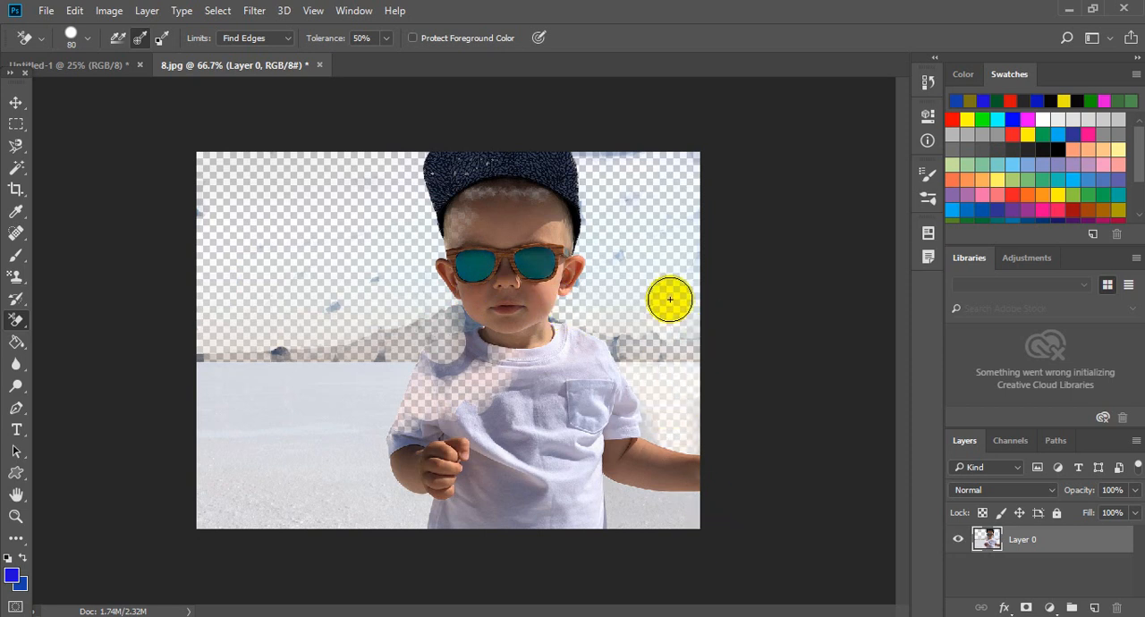
{"action": "key", "text": "F12"}
- Erase the blue sky around the boy with the Background Eraser set to Background Swatch sampling
{"action": "left_click", "coordinate": [163, 41]}
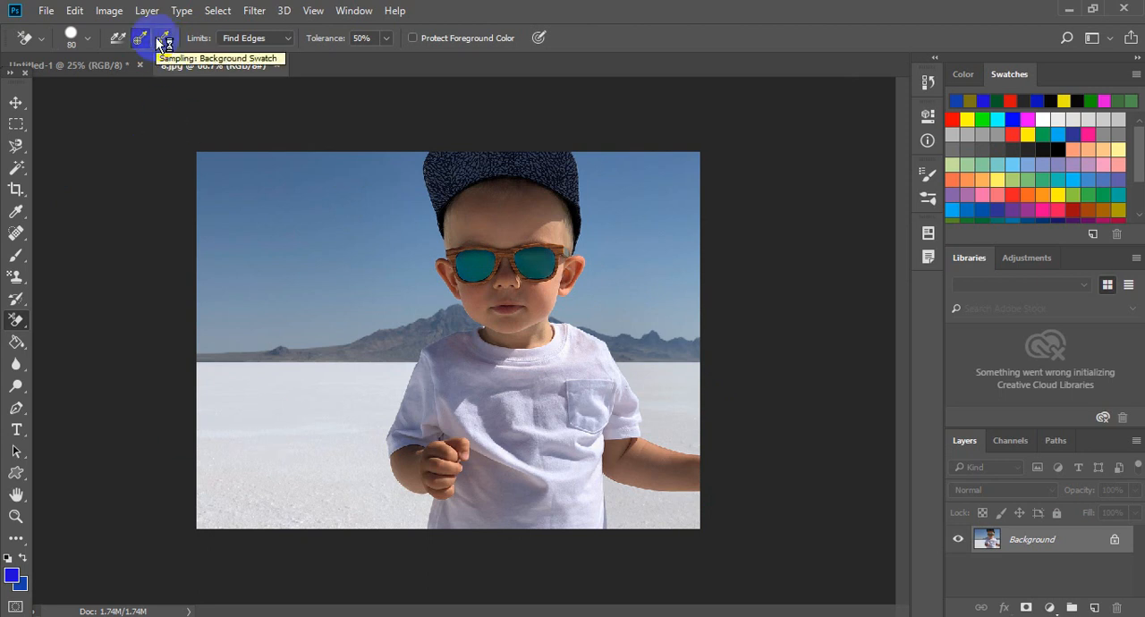
{"action": "mouse_move", "coordinate": [241, 168]}
{"action": "left_mouse_down"}
{"action": "mouse_move", "coordinate": [282, 191]}
{"action": "mouse_move", "coordinate": [349, 314]}
{"action": "mouse_move", "coordinate": [407, 486]}
{"action": "mouse_move", "coordinate": [348, 90]}
{"action": "mouse_move", "coordinate": [449, 383]}
{"action": "mouse_move", "coordinate": [397, 168]}
{"action": "mouse_move", "coordinate": [373, 308]}
{"action": "mouse_move", "coordinate": [329, 144]}
{"action": "mouse_move", "coordinate": [362, 110]}
{"action": "mouse_move", "coordinate": [304, 476]}
{"action": "mouse_move", "coordinate": [271, 415]}
{"action": "mouse_move", "coordinate": [293, 129]}
{"action": "mouse_move", "coordinate": [232, 386]}
{"action": "mouse_move", "coordinate": [257, 254]}
{"action": "mouse_move", "coordinate": [241, 176]}
{"action": "mouse_move", "coordinate": [225, 358]}
{"action": "mouse_move", "coordinate": [220, 95]}
{"action": "mouse_move", "coordinate": [218, 391]}
{"action": "mouse_move", "coordinate": [236, 241]}
{"action": "mouse_move", "coordinate": [183, 237]}
{"action": "mouse_move", "coordinate": [185, 367]}
{"action": "mouse_move", "coordinate": [210, 77]}
{"action": "mouse_move", "coordinate": [360, 113]}
{"action": "mouse_move", "coordinate": [392, 170]}
{"action": "mouse_move", "coordinate": [440, 139]}
{"action": "mouse_move", "coordinate": [409, 244]}
{"action": "mouse_move", "coordinate": [447, 435]}
{"action": "mouse_move", "coordinate": [399, 128]}
{"action": "mouse_move", "coordinate": [400, 160]}
{"action": "left_mouse_up"}
{"action": "mouse_move", "coordinate": [371, 222]}
{"action": "left_mouse_down"}
{"action": "mouse_move", "coordinate": [212, 184]}
{"action": "mouse_move", "coordinate": [582, 192]}
{"action": "mouse_move", "coordinate": [322, 153]}
{"action": "mouse_move", "coordinate": [517, 181]}
{"action": "mouse_move", "coordinate": [636, 336]}
{"action": "mouse_move", "coordinate": [565, 220]}
{"action": "mouse_move", "coordinate": [665, 198]}
{"action": "mouse_move", "coordinate": [676, 338]}
{"action": "mouse_move", "coordinate": [721, 371]}
{"action": "mouse_move", "coordinate": [682, 121]}
{"action": "mouse_move", "coordinate": [719, 407]}
{"action": "mouse_move", "coordinate": [615, 319]}
{"action": "mouse_move", "coordinate": [612, 214]}
{"action": "mouse_move", "coordinate": [600, 200]}
{"action": "mouse_move", "coordinate": [590, 340]}
{"action": "mouse_move", "coordinate": [649, 309]}
{"action": "mouse_move", "coordinate": [691, 261]}
{"action": "mouse_move", "coordinate": [669, 339]}
{"action": "left_mouse_up"}
{"action": "mouse_move", "coordinate": [580, 306]}
{"action": "left_mouse_down"}
{"action": "mouse_move", "coordinate": [696, 303]}
{"action": "mouse_move", "coordinate": [646, 285]}
{"action": "mouse_move", "coordinate": [588, 289]}
{"action": "mouse_move", "coordinate": [587, 228]}
{"action": "left_mouse_up"}
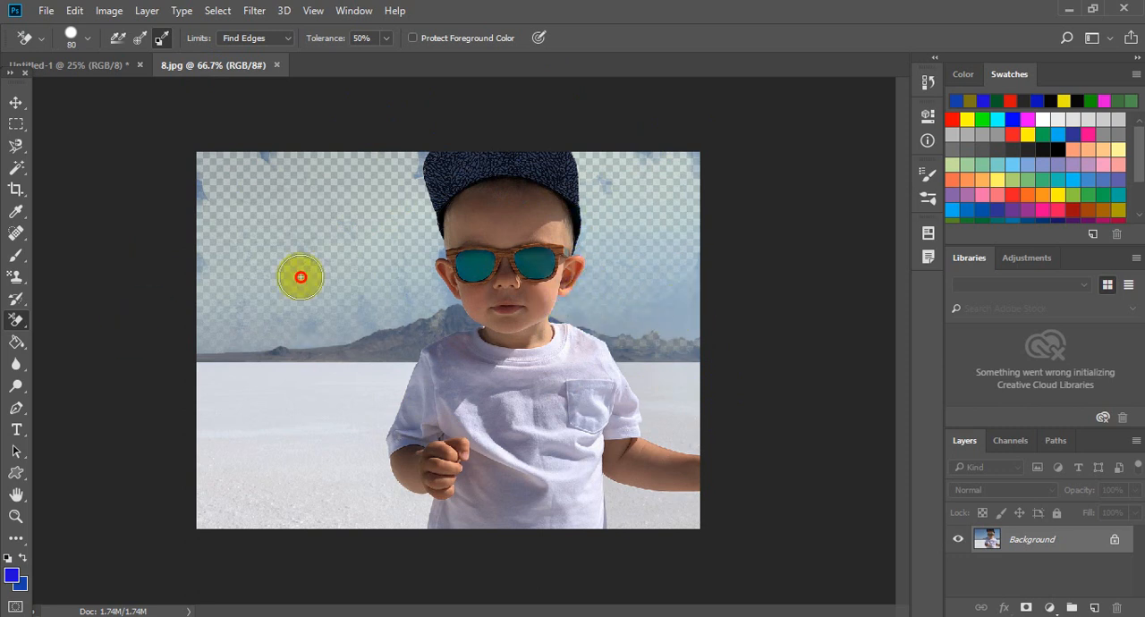
{"action": "mouse_move", "coordinate": [241, 177]}
{"action": "left_mouse_down"}
{"action": "mouse_move", "coordinate": [217, 130]}
{"action": "mouse_move", "coordinate": [372, 167]}
{"action": "left_mouse_up"}
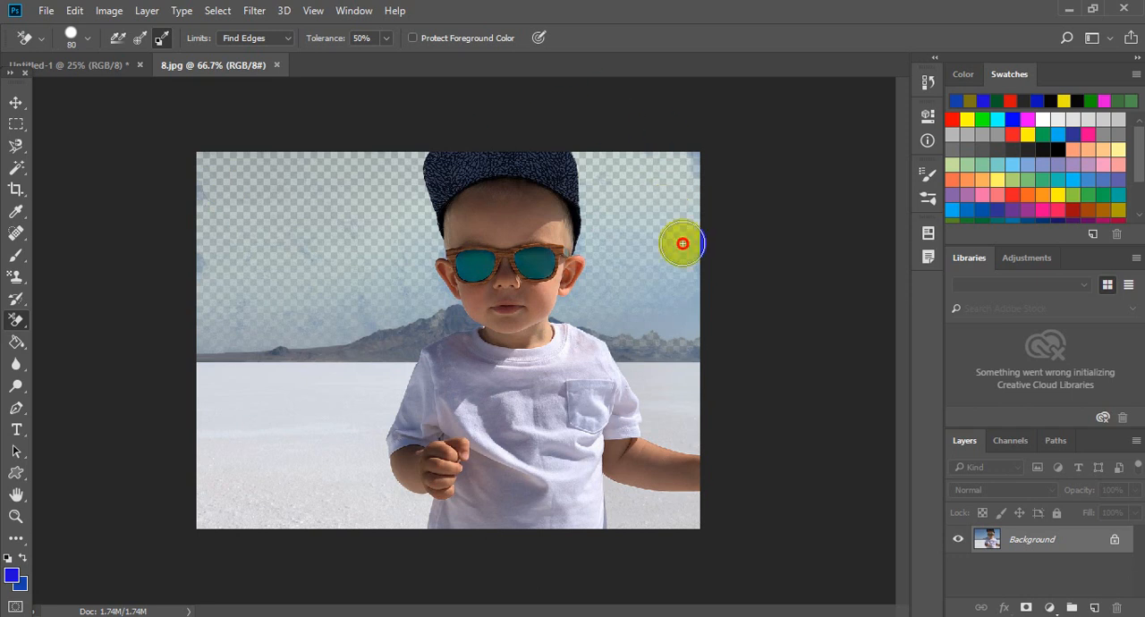
{"action": "left_click_drag", "start_coordinate": [624, 326], "coordinate": [715, 316]}
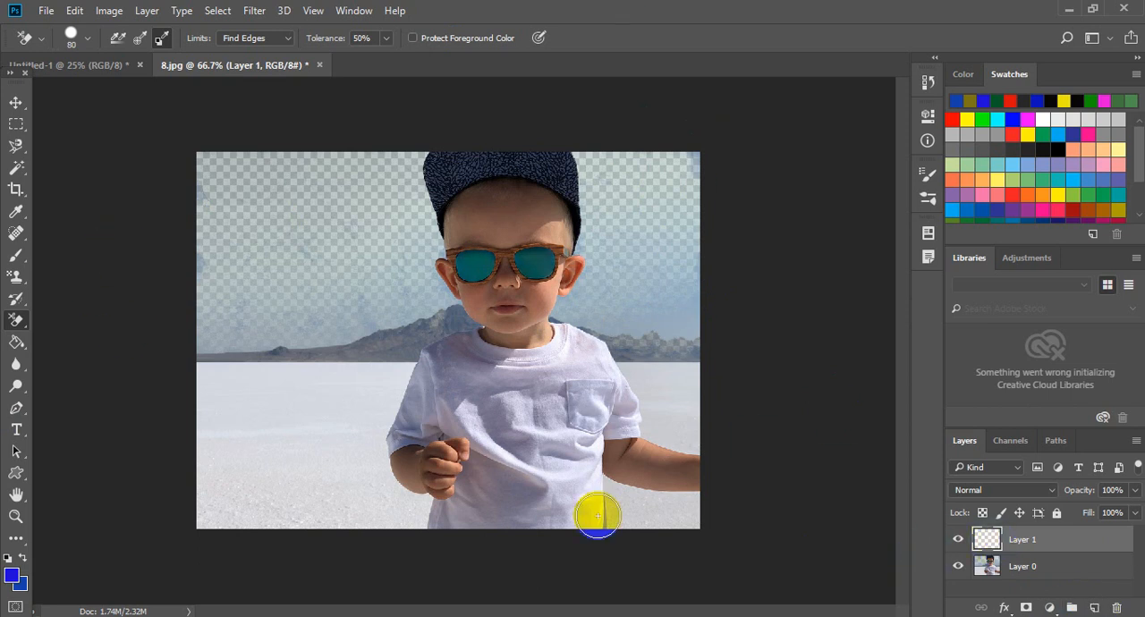
- Set the foreground colour to a dark, slightly greenish blue
{"action": "left_click", "coordinate": [16, 578]}
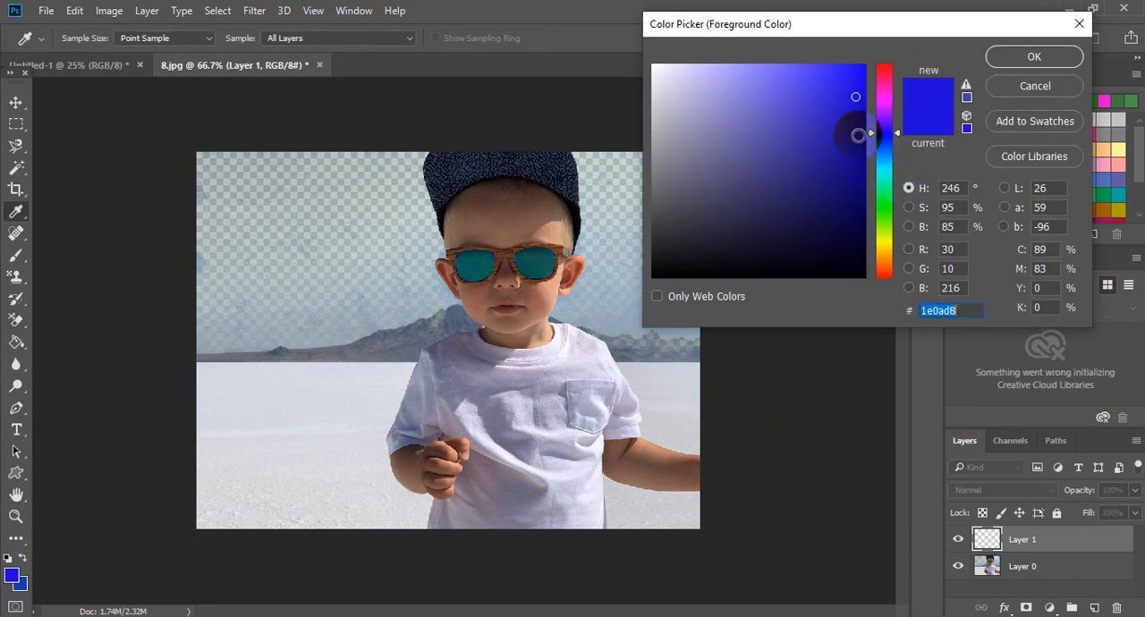
{"action": "left_click", "coordinate": [814, 134]}
{"action": "left_click_drag", "start_coordinate": [815, 134], "coordinate": [847, 166]}
{"action": "left_click", "coordinate": [883, 154]}
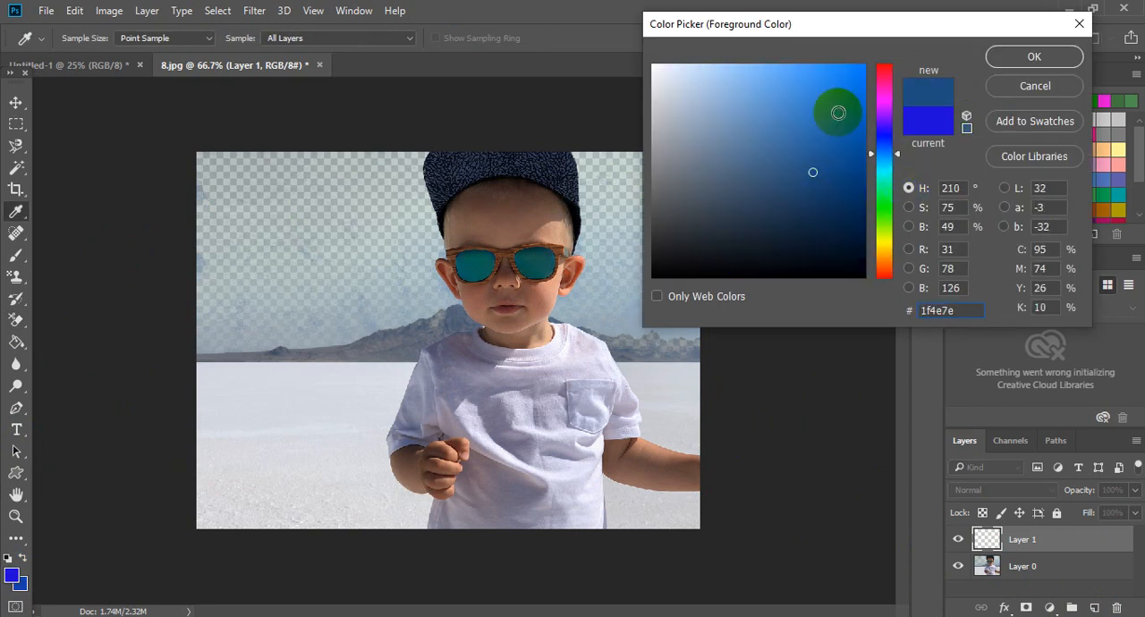
{"action": "mouse_move", "coordinate": [838, 112]}
{"action": "left_mouse_down"}
{"action": "mouse_move", "coordinate": [827, 126]}
{"action": "mouse_move", "coordinate": [842, 168]}
{"action": "left_mouse_up"}
{"action": "left_click", "coordinate": [996, 63]}
{"action": "key", "text": "e"}
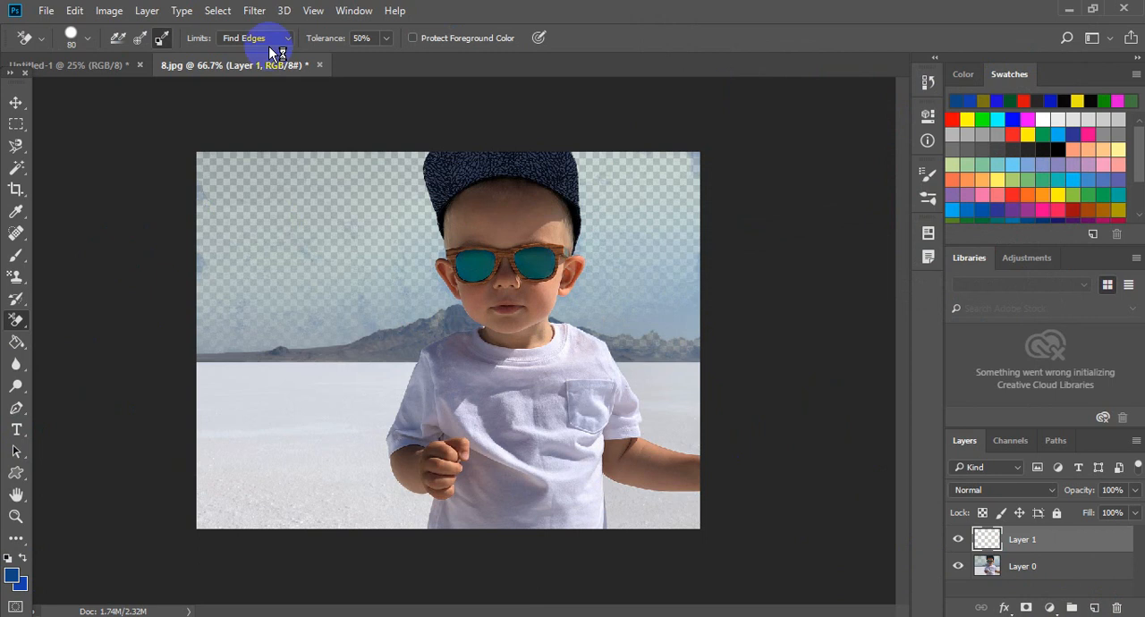
- Fill the empty Layer 1 with the dark blue foreground colour
{"action": "left_click", "coordinate": [75, 10]}
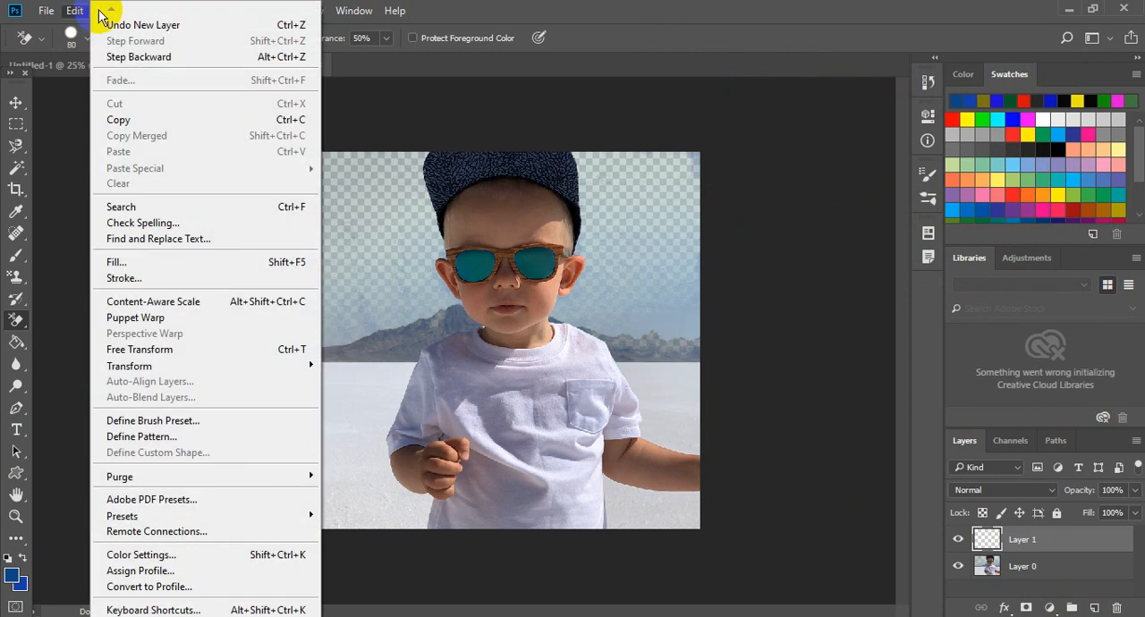
{"action": "mouse_move", "coordinate": [115, 16]}
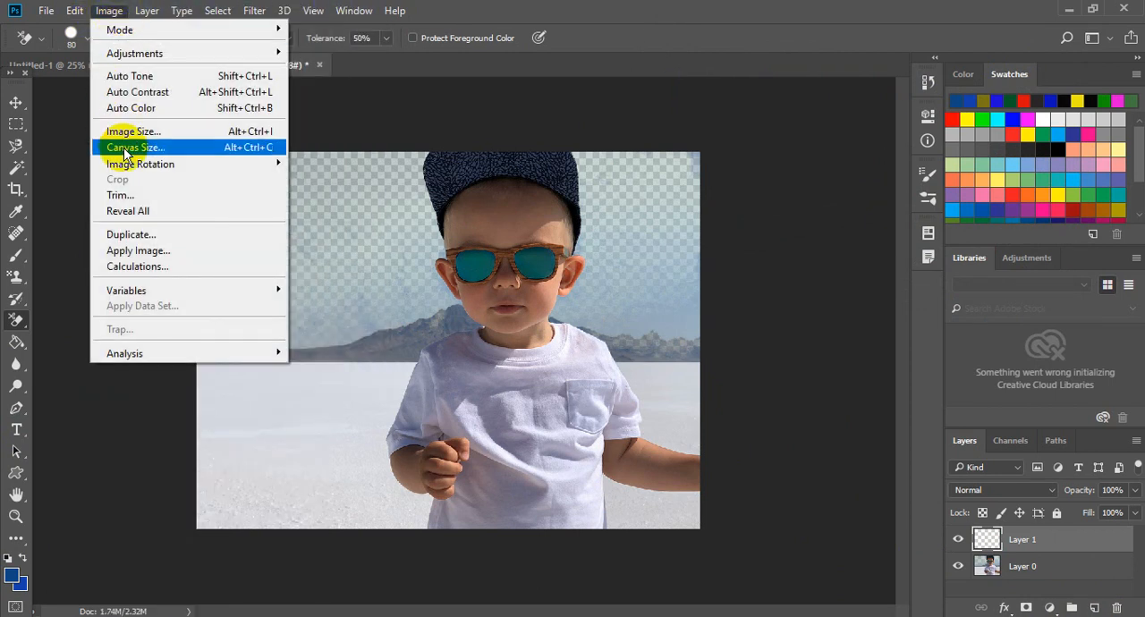
{"action": "mouse_move", "coordinate": [117, 168]}
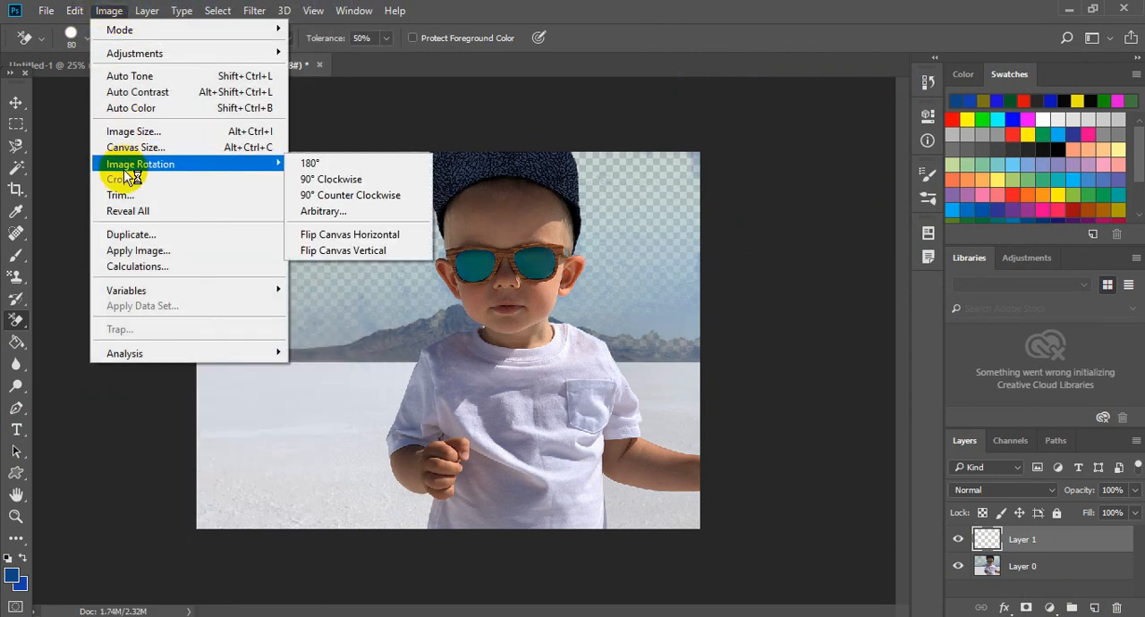
{"action": "mouse_move", "coordinate": [74, 13]}
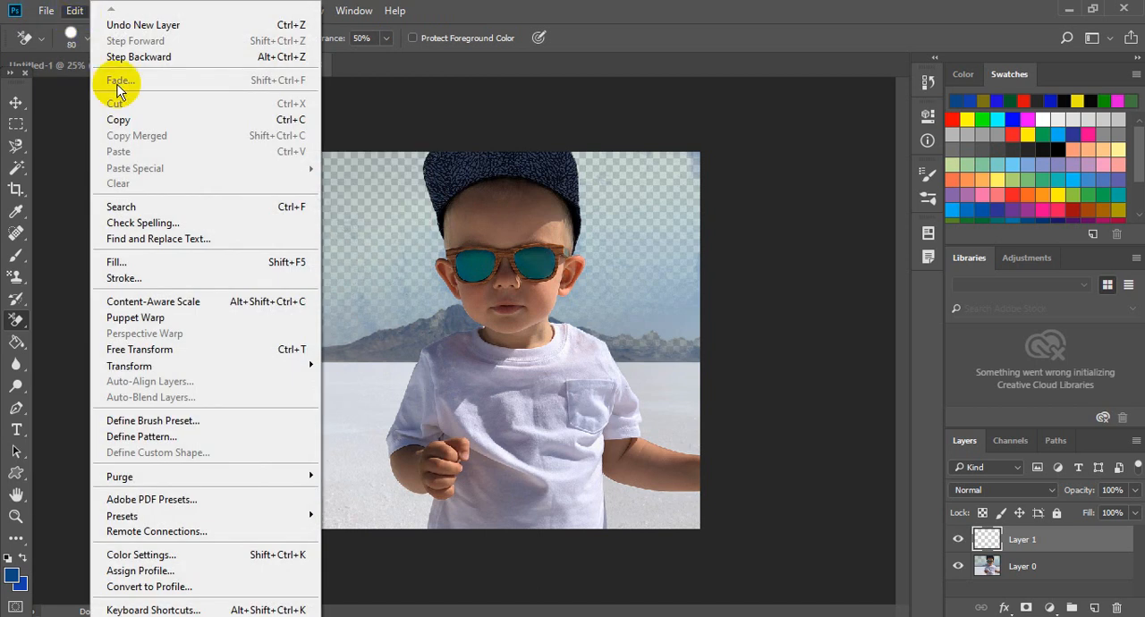
{"action": "left_click", "coordinate": [129, 259]}
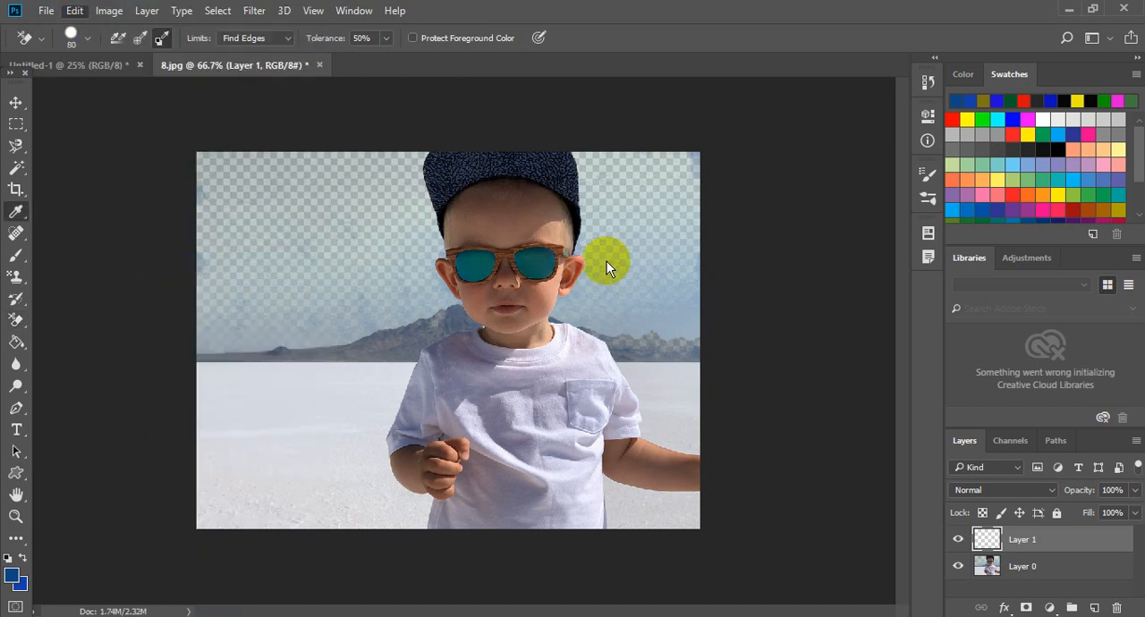
{"action": "left_click", "coordinate": [689, 172]}
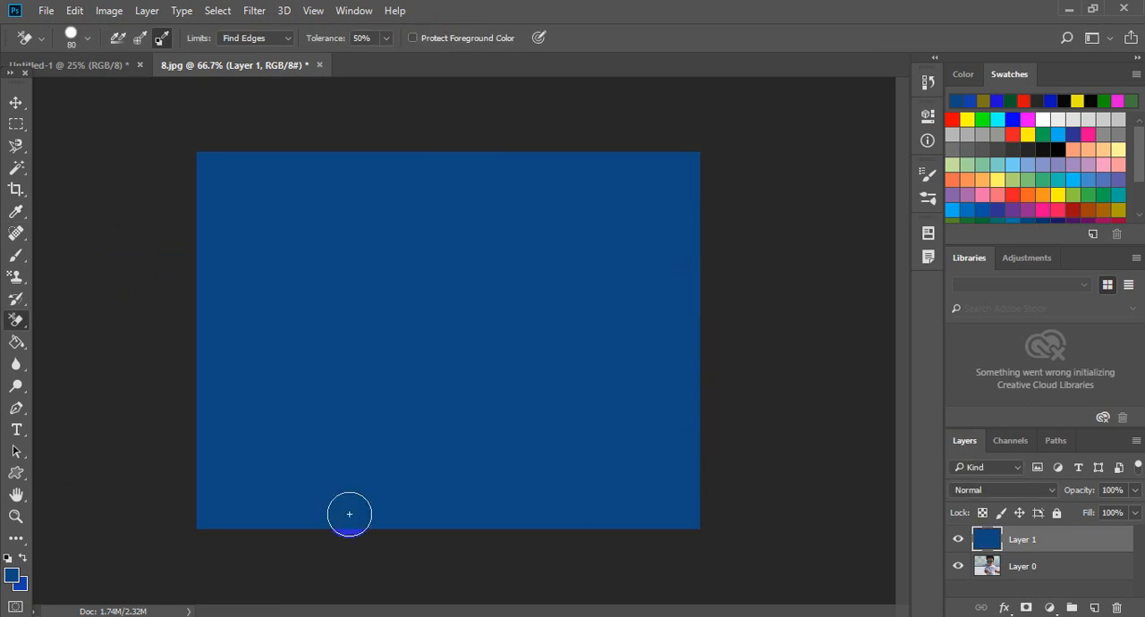
- Try placing the blue Layer 1 beneath the photo layer with the photo shifted slightly down, and revert the document
{"action": "left_click", "coordinate": [15, 102]}
{"action": "left_click_drag", "start_coordinate": [986, 541], "coordinate": [1001, 598]}
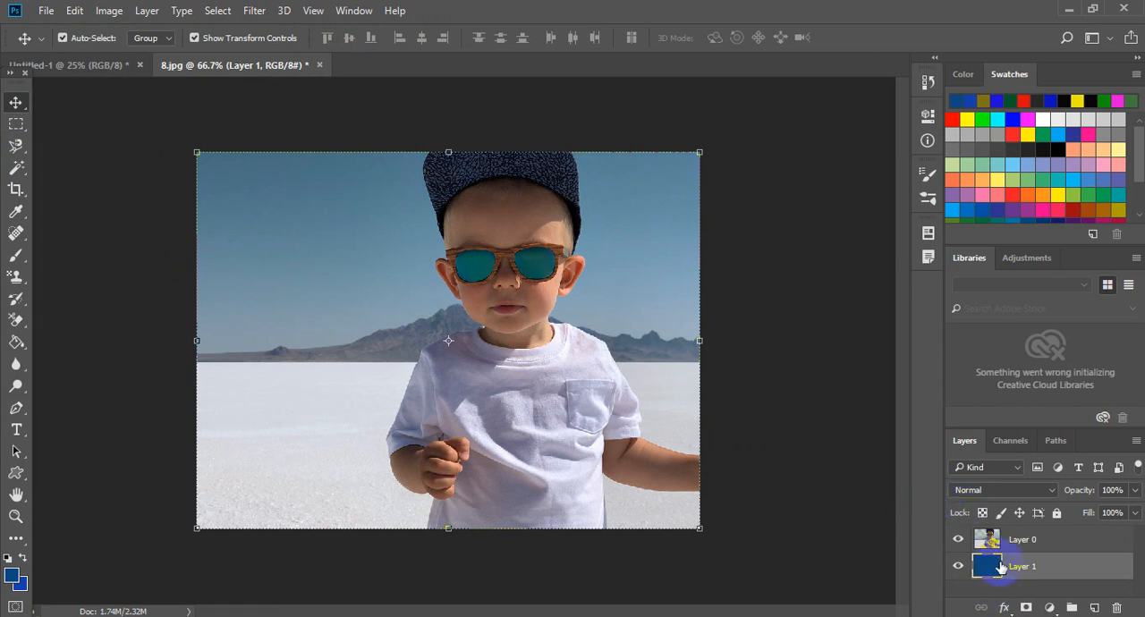
{"action": "mouse_move", "coordinate": [361, 263]}
{"action": "left_mouse_down"}
{"action": "mouse_move", "coordinate": [353, 367]}
{"action": "mouse_move", "coordinate": [355, 260]}
{"action": "mouse_move", "coordinate": [355, 280]}
{"action": "left_mouse_up"}
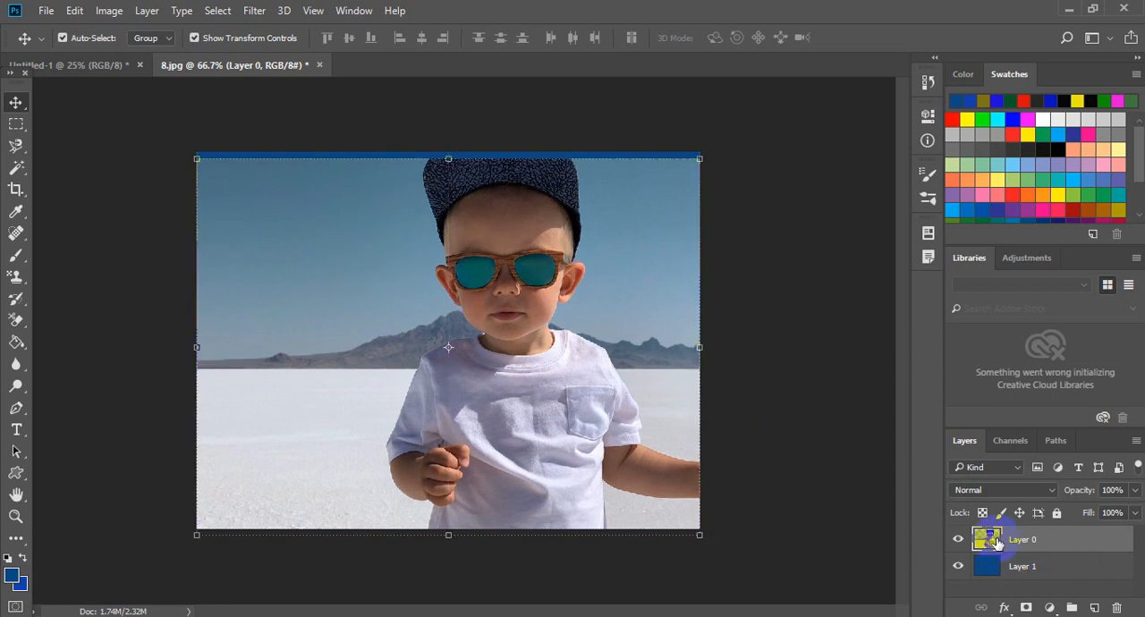
{"action": "key", "text": "F12"}
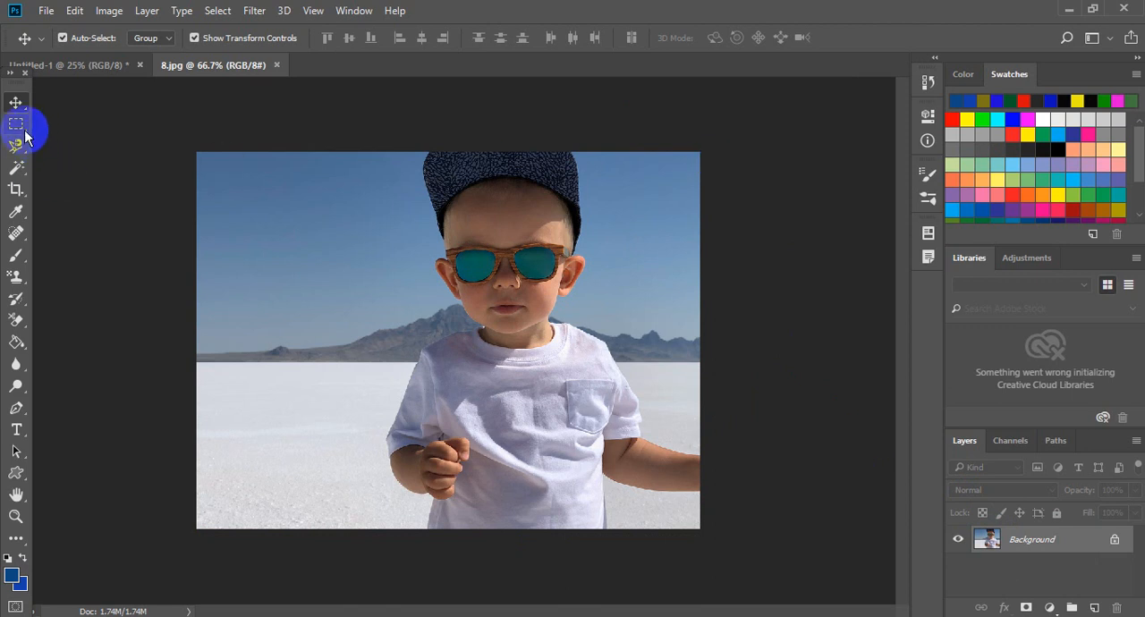
- Open the photo of the boy in a checked shirt from the Boys pictures folder
{"action": "left_click", "coordinate": [46, 11]}
{"action": "left_click", "coordinate": [65, 43]}
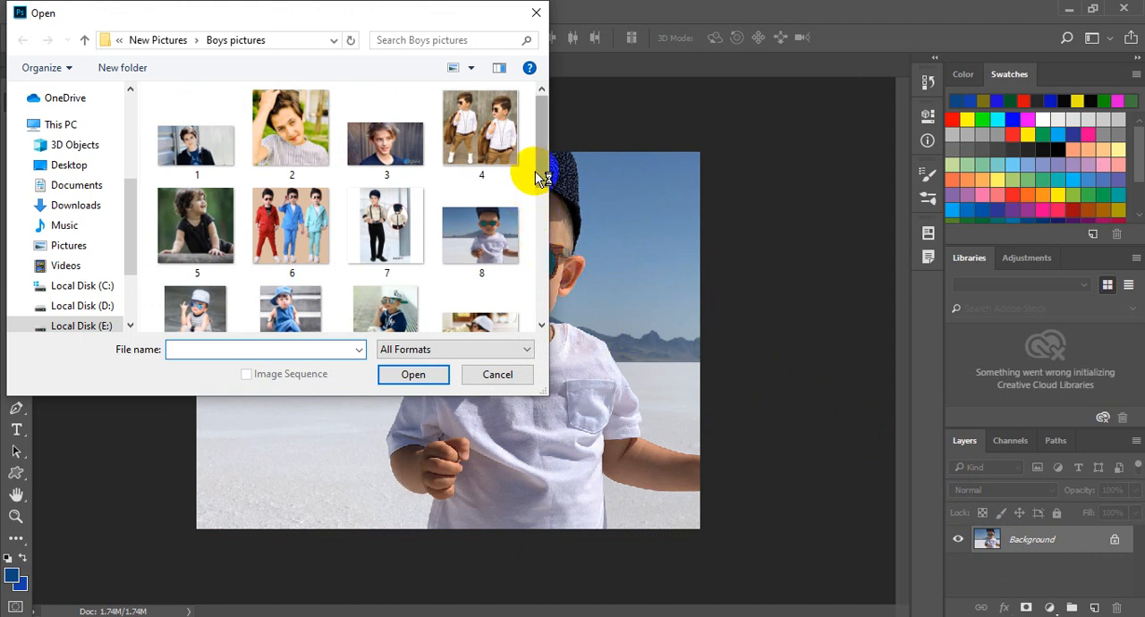
{"action": "left_click_drag", "start_coordinate": [542, 155], "coordinate": [541, 229]}
{"action": "double_click", "coordinate": [378, 223]}
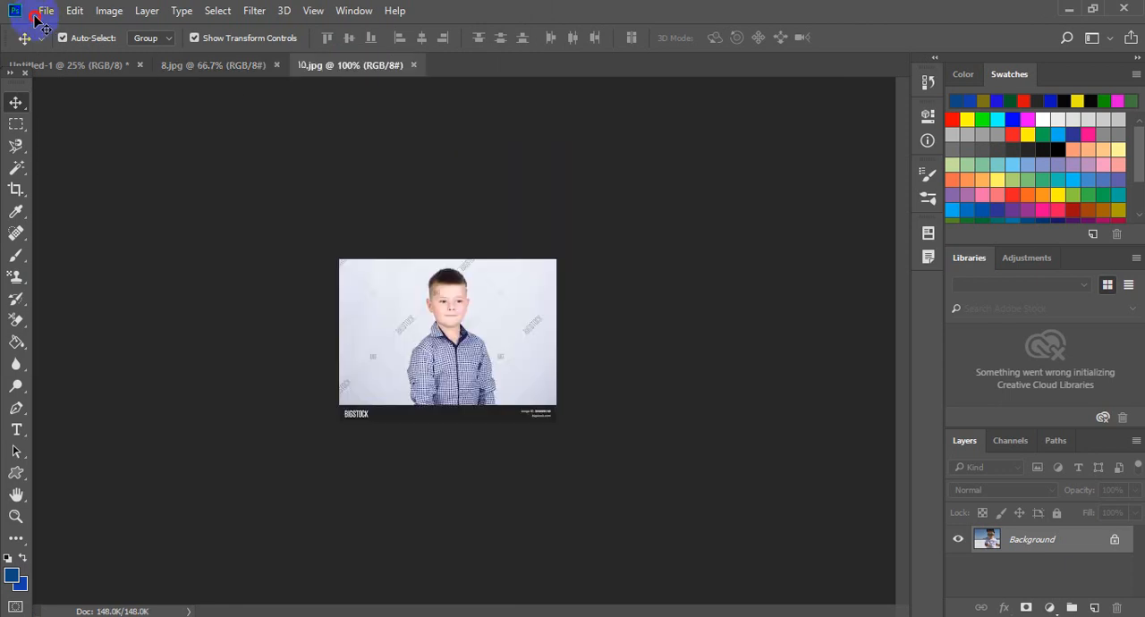
- Open picture 17, the two boys in sunglasses, from the Boys pictures folder
{"action": "left_click", "coordinate": [36, 15]}
{"action": "left_click", "coordinate": [73, 46]}
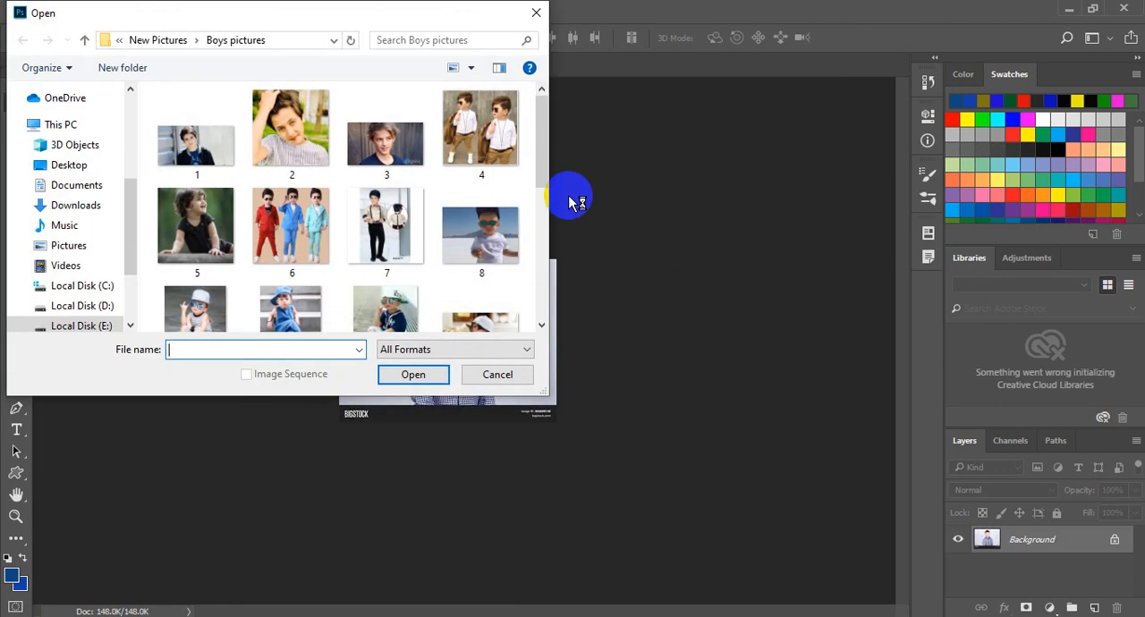
{"action": "left_click_drag", "start_coordinate": [552, 169], "coordinate": [539, 299]}
{"action": "left_click", "coordinate": [191, 199]}
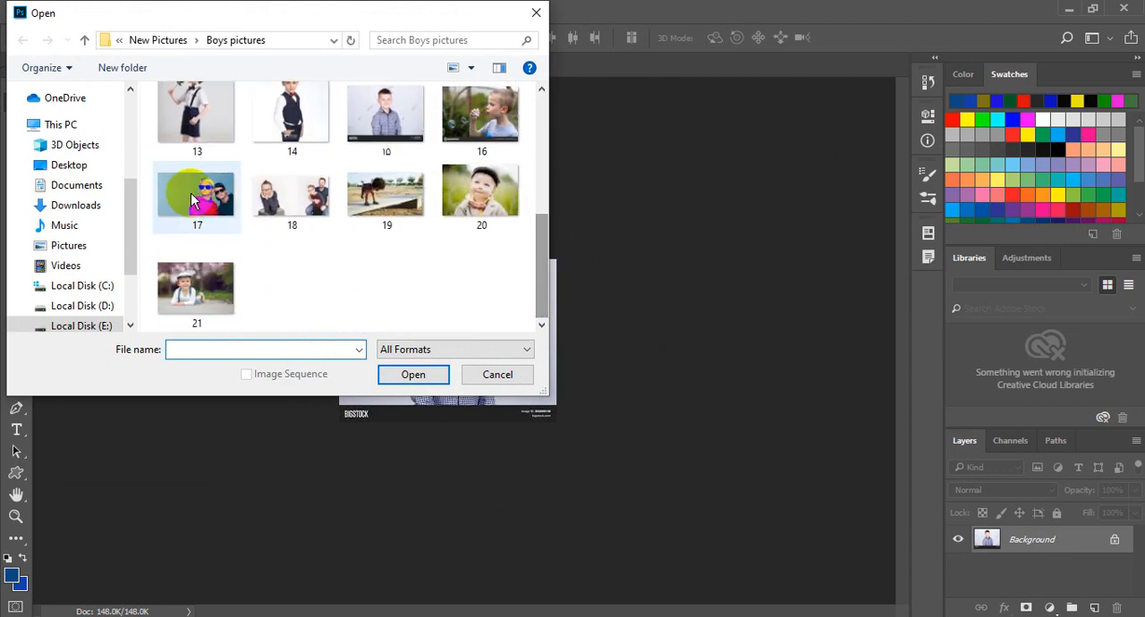
{"action": "left_click", "coordinate": [191, 198]}
{"action": "left_click", "coordinate": [423, 314]}
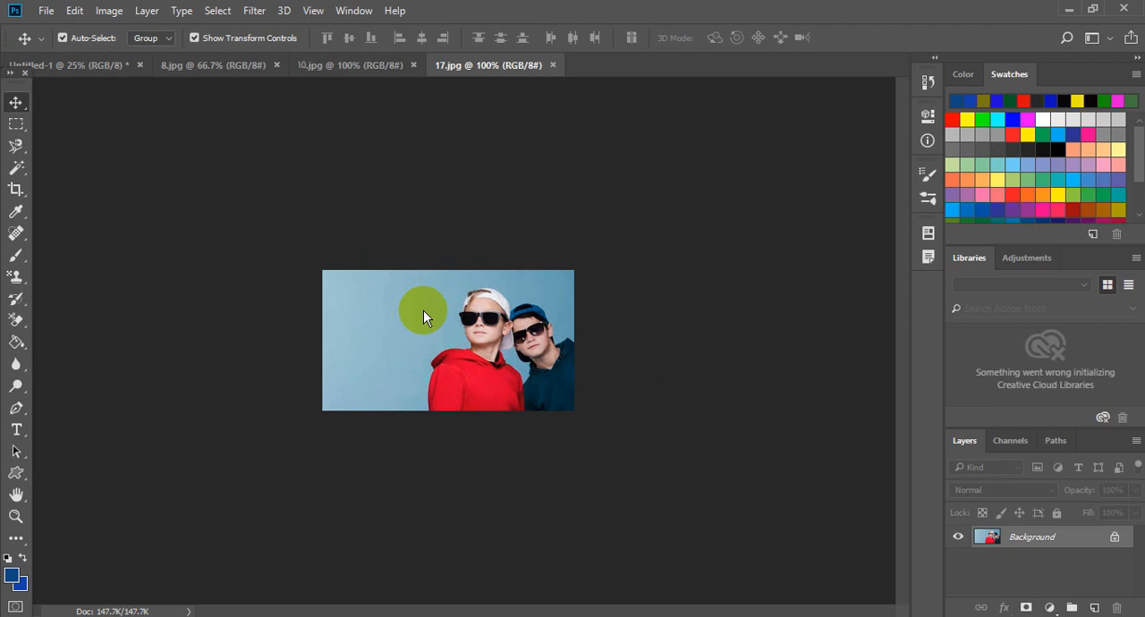
{"action": "key", "text": "ctrl+plus"}
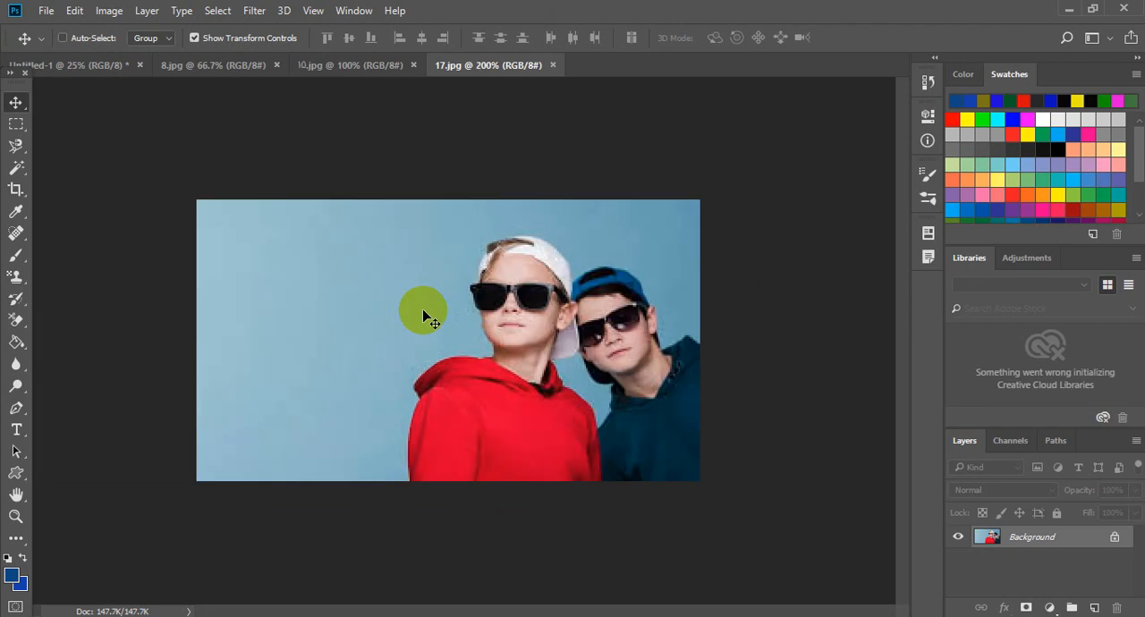
- Try erasing the blue backdrop with the Background Eraser set to Continuous sampling, and revert the photo
{"action": "left_click", "coordinate": [26, 304]}
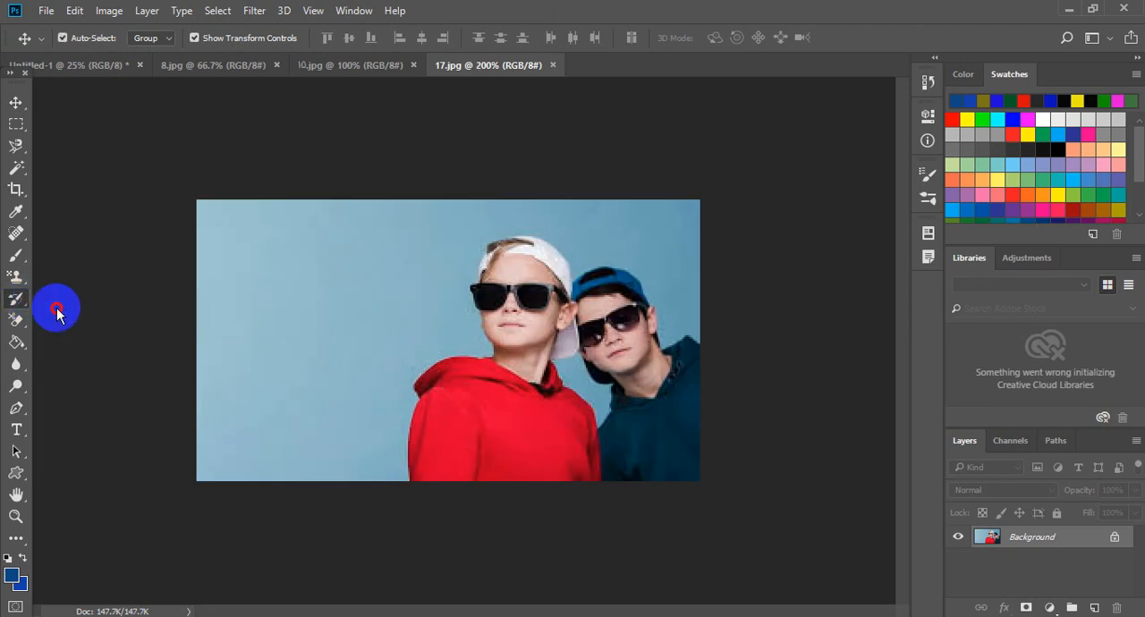
{"action": "left_click", "coordinate": [22, 324]}
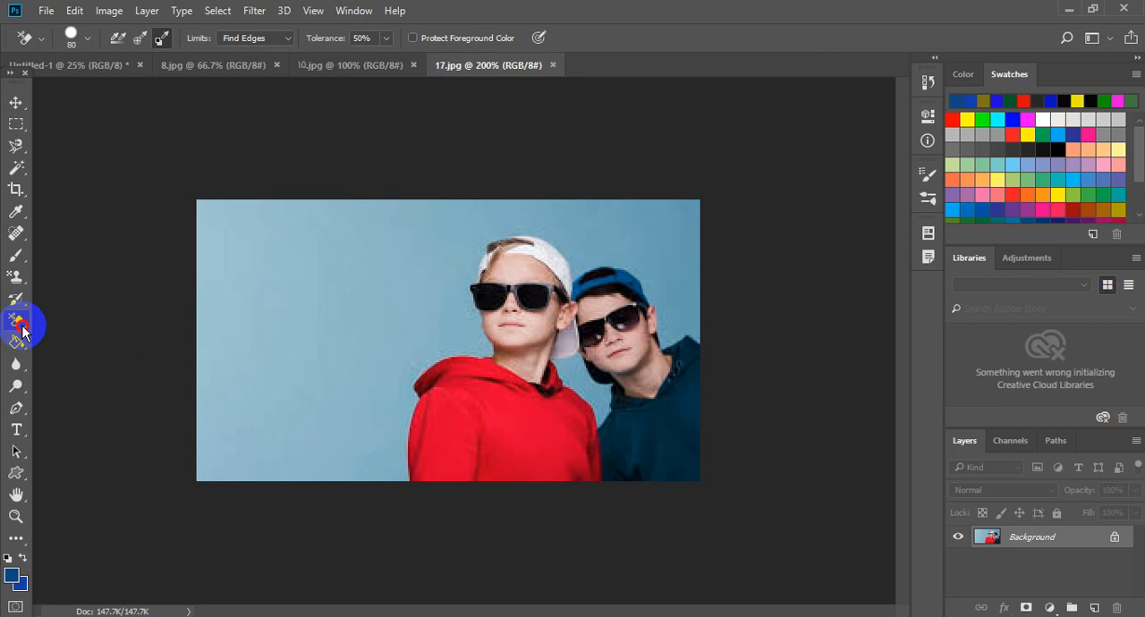
{"action": "left_click_drag", "start_coordinate": [21, 331], "coordinate": [89, 337]}
{"action": "left_click", "coordinate": [256, 291]}
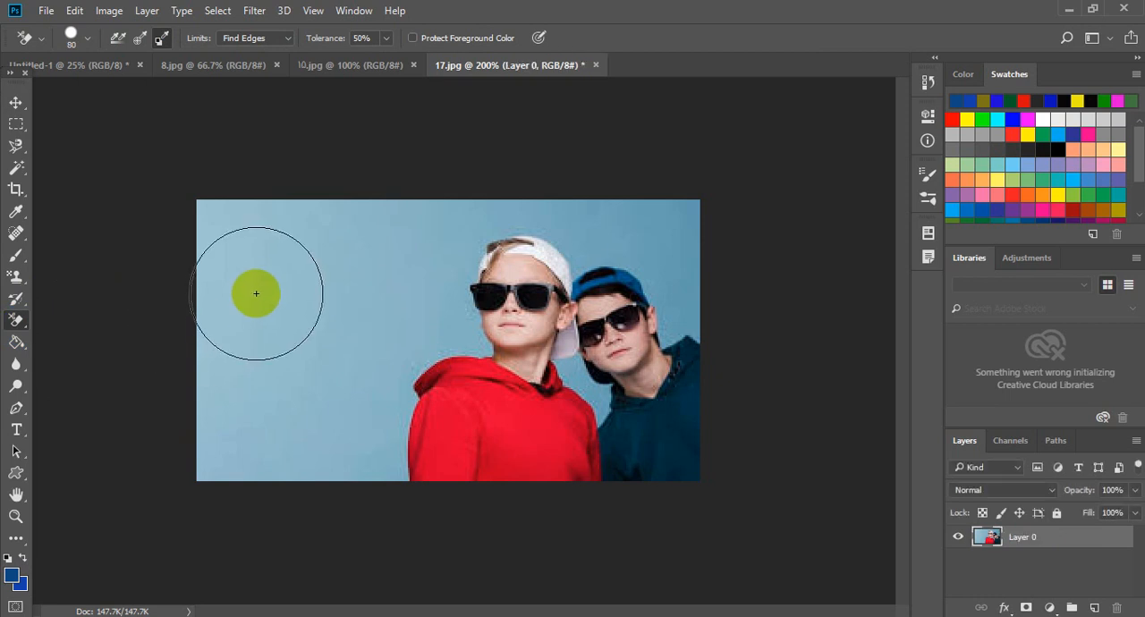
{"action": "mouse_move", "coordinate": [357, 277]}
{"action": "left_mouse_down"}
{"action": "mouse_move", "coordinate": [317, 332]}
{"action": "mouse_move", "coordinate": [325, 284]}
{"action": "mouse_move", "coordinate": [311, 317]}
{"action": "mouse_move", "coordinate": [382, 225]}
{"action": "mouse_move", "coordinate": [306, 300]}
{"action": "mouse_move", "coordinate": [359, 220]}
{"action": "mouse_move", "coordinate": [311, 309]}
{"action": "mouse_move", "coordinate": [326, 239]}
{"action": "left_mouse_up"}
{"action": "left_click", "coordinate": [119, 36]}
{"action": "mouse_move", "coordinate": [259, 193]}
{"action": "left_mouse_down"}
{"action": "mouse_move", "coordinate": [274, 391]}
{"action": "mouse_move", "coordinate": [363, 269]}
{"action": "mouse_move", "coordinate": [432, 216]}
{"action": "left_mouse_up"}
{"action": "mouse_move", "coordinate": [339, 379]}
{"action": "left_mouse_down"}
{"action": "mouse_move", "coordinate": [340, 401]}
{"action": "mouse_move", "coordinate": [325, 251]}
{"action": "mouse_move", "coordinate": [184, 309]}
{"action": "mouse_move", "coordinate": [556, 362]}
{"action": "mouse_move", "coordinate": [315, 469]}
{"action": "mouse_move", "coordinate": [627, 312]}
{"action": "left_mouse_up"}
{"action": "key", "text": "F12"}
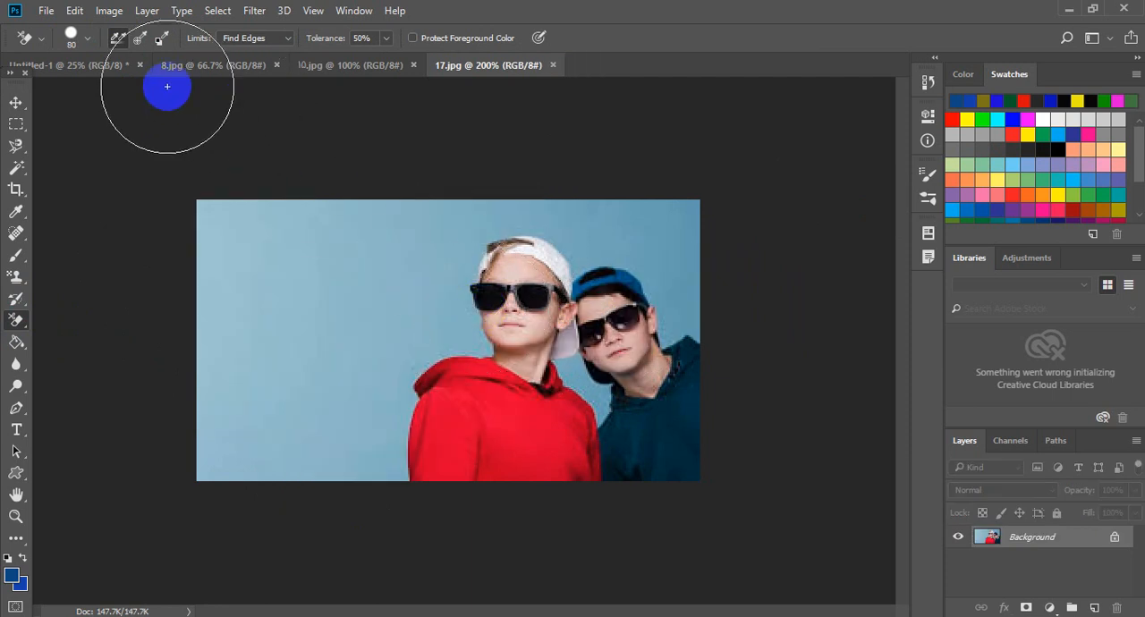
- Erase the blue backdrop around both boys using the Background Eraser with Once sampling and a 50 px brush
{"action": "key", "text": "bracketleft"}
{"action": "key", "text": "bracketleft"}
{"action": "key", "text": "bracketleft"}
{"action": "key", "text": "bracketleft"}
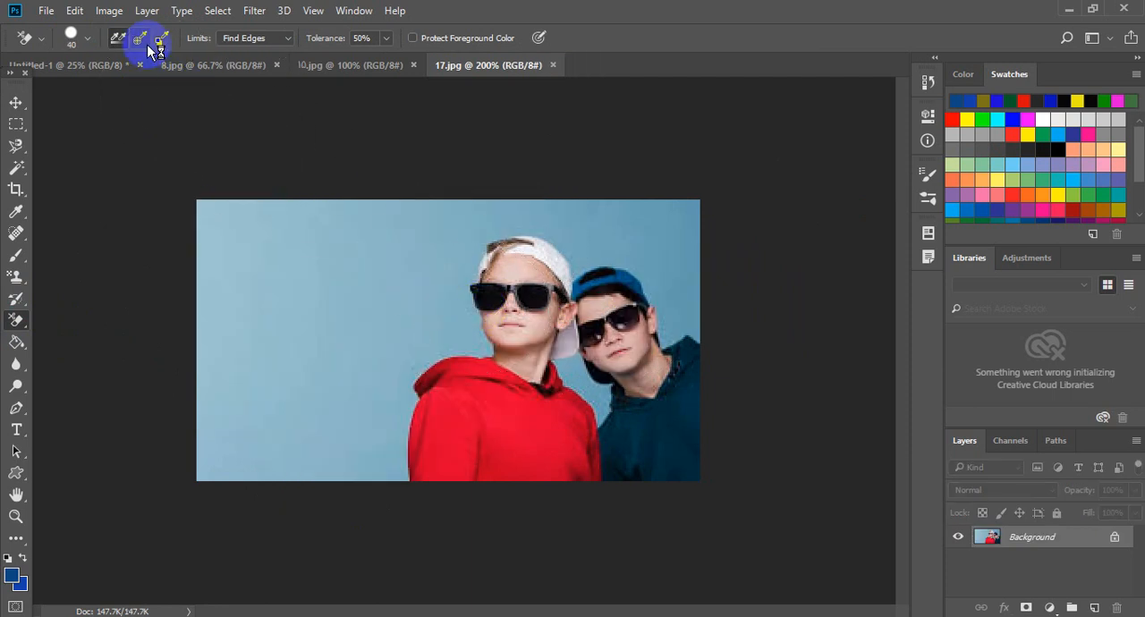
{"action": "left_click", "coordinate": [141, 38]}
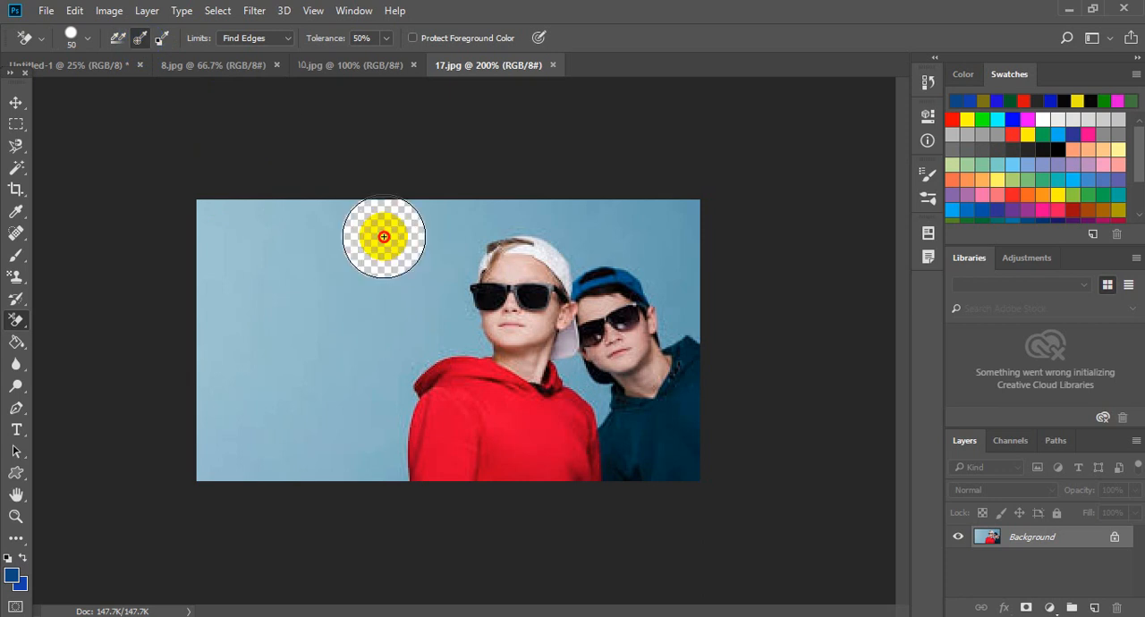
{"action": "mouse_move", "coordinate": [384, 236]}
{"action": "left_mouse_down"}
{"action": "mouse_move", "coordinate": [134, 427]}
{"action": "mouse_move", "coordinate": [164, 297]}
{"action": "mouse_move", "coordinate": [201, 224]}
{"action": "mouse_move", "coordinate": [245, 263]}
{"action": "mouse_move", "coordinate": [149, 439]}
{"action": "mouse_move", "coordinate": [619, 284]}
{"action": "mouse_move", "coordinate": [801, 238]}
{"action": "mouse_move", "coordinate": [690, 291]}
{"action": "mouse_move", "coordinate": [857, 316]}
{"action": "mouse_move", "coordinate": [316, 396]}
{"action": "mouse_move", "coordinate": [441, 222]}
{"action": "mouse_move", "coordinate": [513, 258]}
{"action": "mouse_move", "coordinate": [464, 317]}
{"action": "mouse_move", "coordinate": [581, 278]}
{"action": "mouse_move", "coordinate": [324, 344]}
{"action": "mouse_move", "coordinate": [513, 273]}
{"action": "mouse_move", "coordinate": [413, 435]}
{"action": "mouse_move", "coordinate": [214, 198]}
{"action": "mouse_move", "coordinate": [184, 291]}
{"action": "mouse_move", "coordinate": [277, 297]}
{"action": "mouse_move", "coordinate": [513, 211]}
{"action": "mouse_move", "coordinate": [822, 218]}
{"action": "mouse_move", "coordinate": [761, 180]}
{"action": "mouse_move", "coordinate": [610, 251]}
{"action": "mouse_move", "coordinate": [600, 286]}
{"action": "left_mouse_up"}
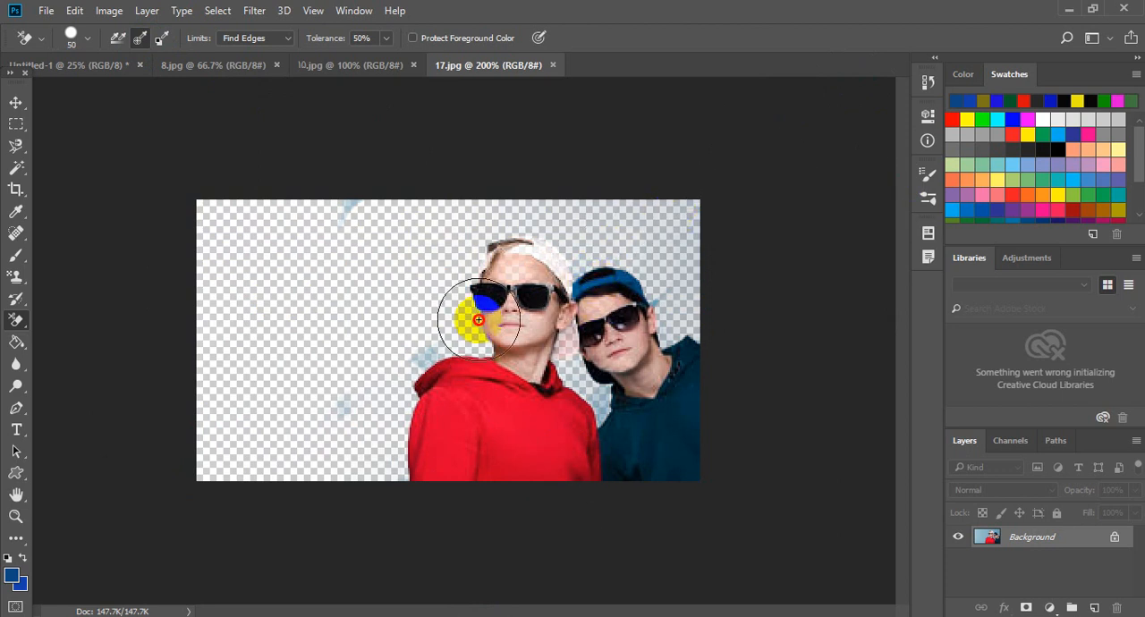
{"action": "left_click", "coordinate": [284, 164]}
{"action": "mouse_move", "coordinate": [446, 330]}
{"action": "left_mouse_down"}
{"action": "mouse_move", "coordinate": [474, 340]}
{"action": "mouse_move", "coordinate": [390, 363]}
{"action": "mouse_move", "coordinate": [300, 450]}
{"action": "left_mouse_up"}
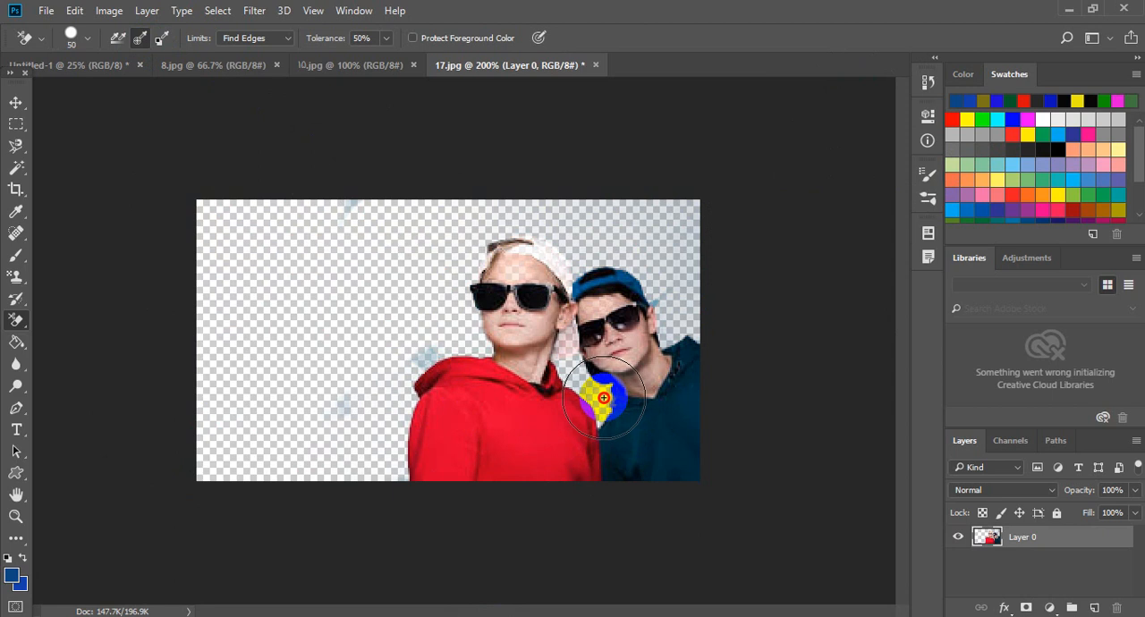
{"action": "left_click", "coordinate": [337, 400]}
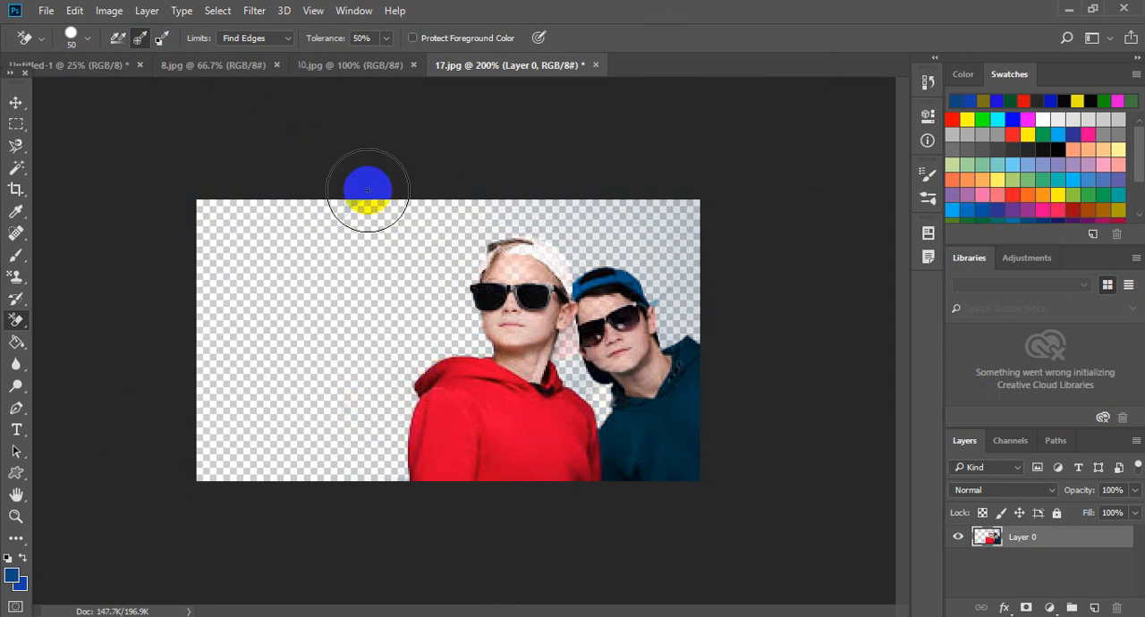
- Add a new layer filled with the dark blue foreground colour and place it beneath the photo layer
{"action": "left_click", "coordinate": [15, 103]}
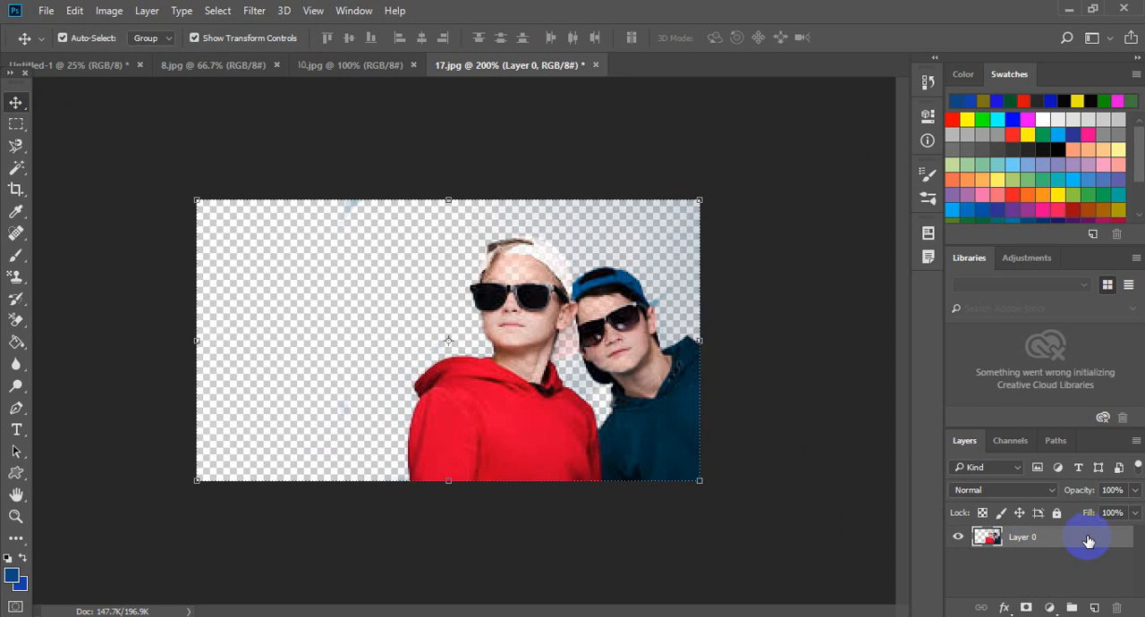
{"action": "left_click", "coordinate": [893, 345]}
{"action": "left_click", "coordinate": [1095, 608]}
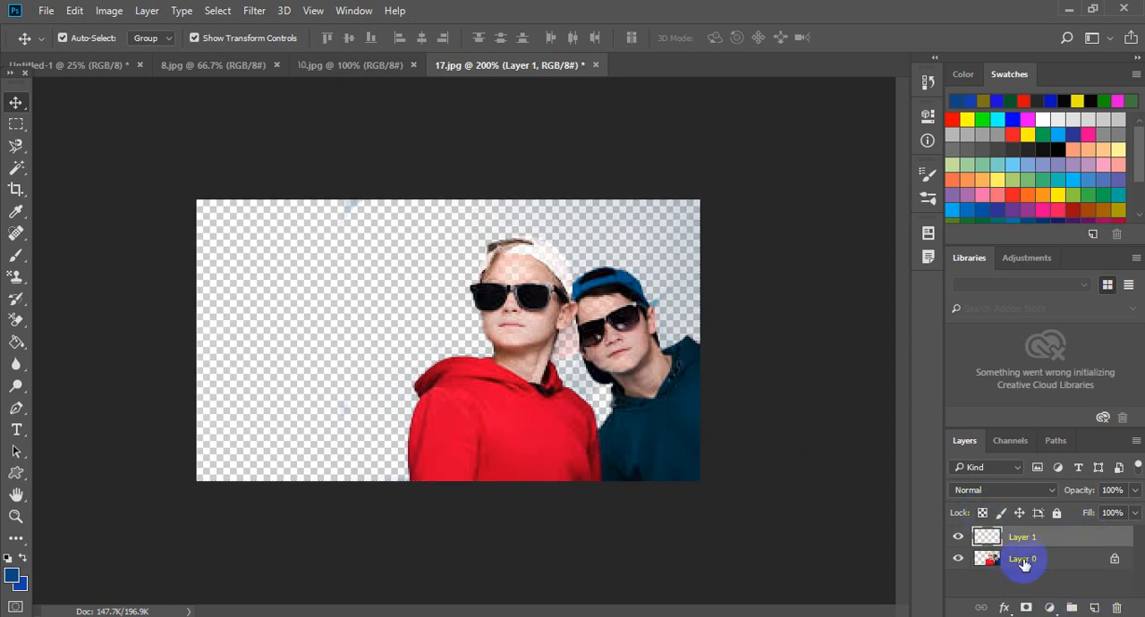
{"action": "left_click", "coordinate": [79, 14]}
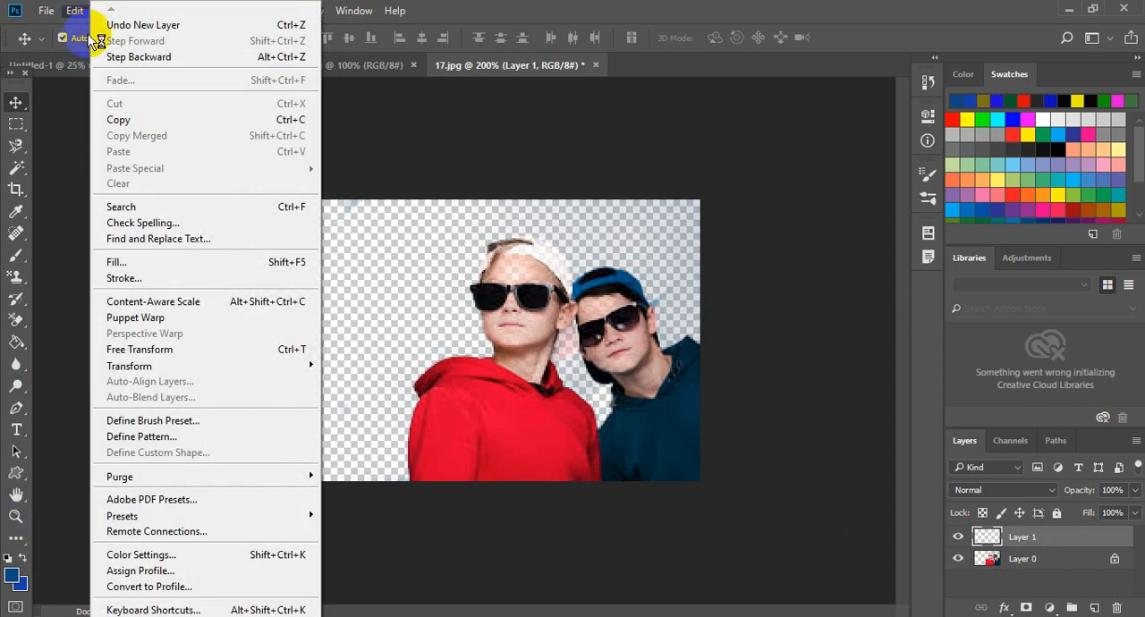
{"action": "left_click", "coordinate": [149, 264]}
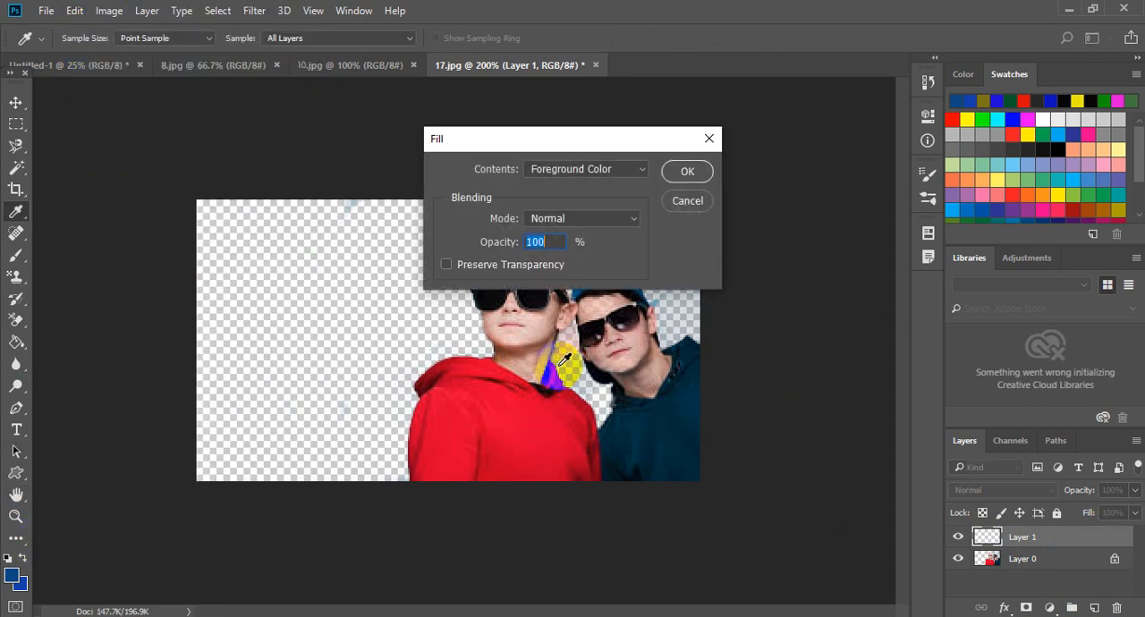
{"action": "left_click", "coordinate": [687, 172]}
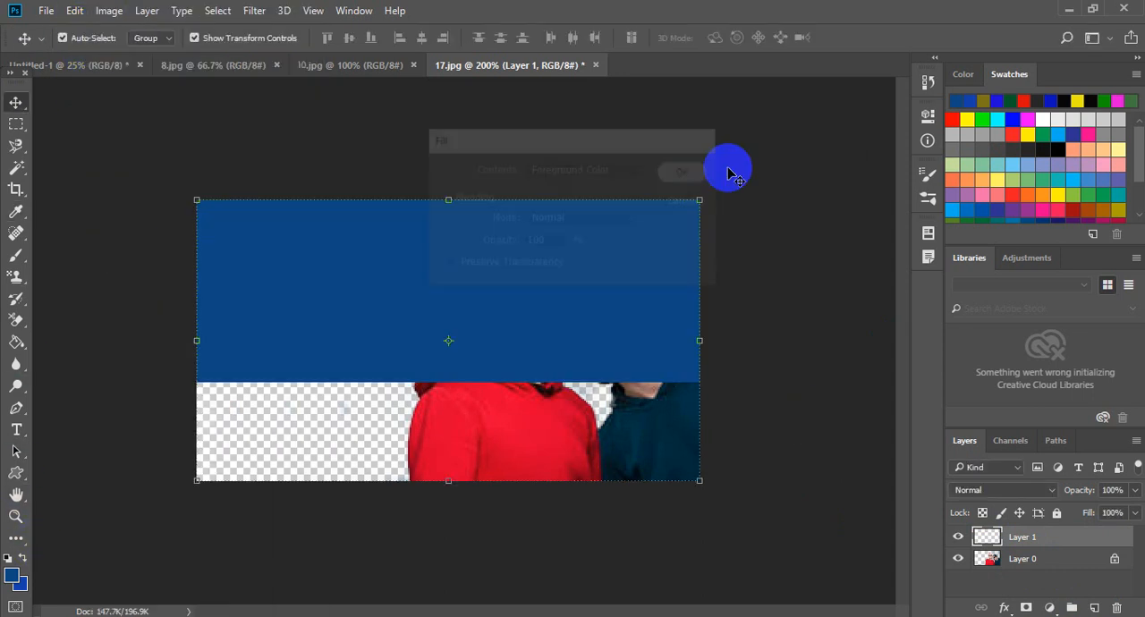
{"action": "left_click", "coordinate": [1021, 567]}
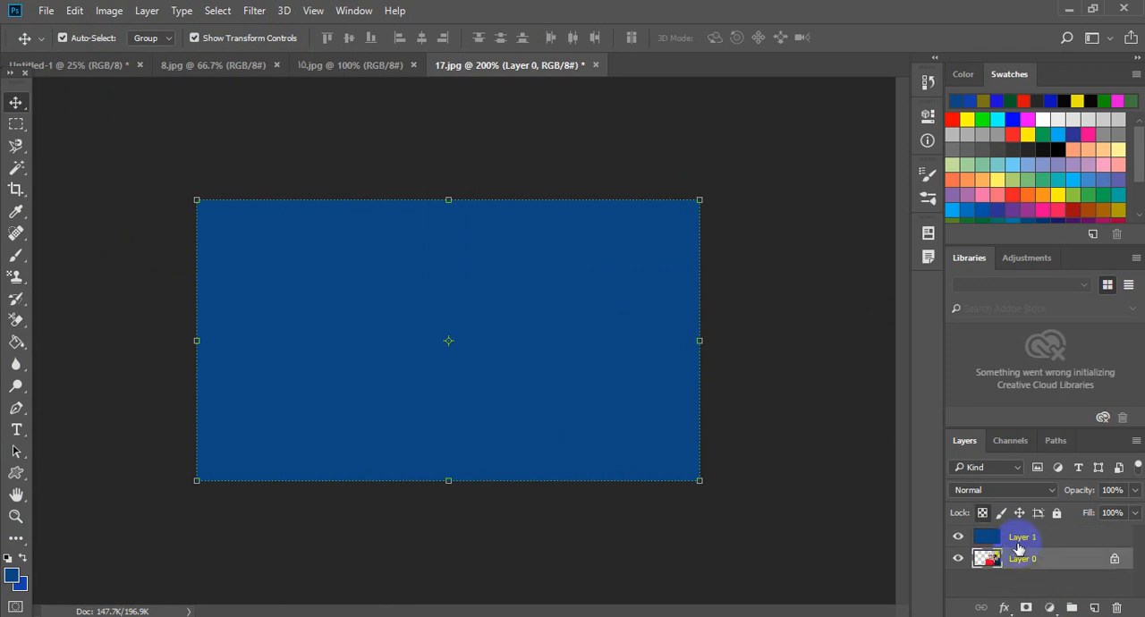
{"action": "left_click_drag", "start_coordinate": [1021, 565], "coordinate": [1020, 539]}
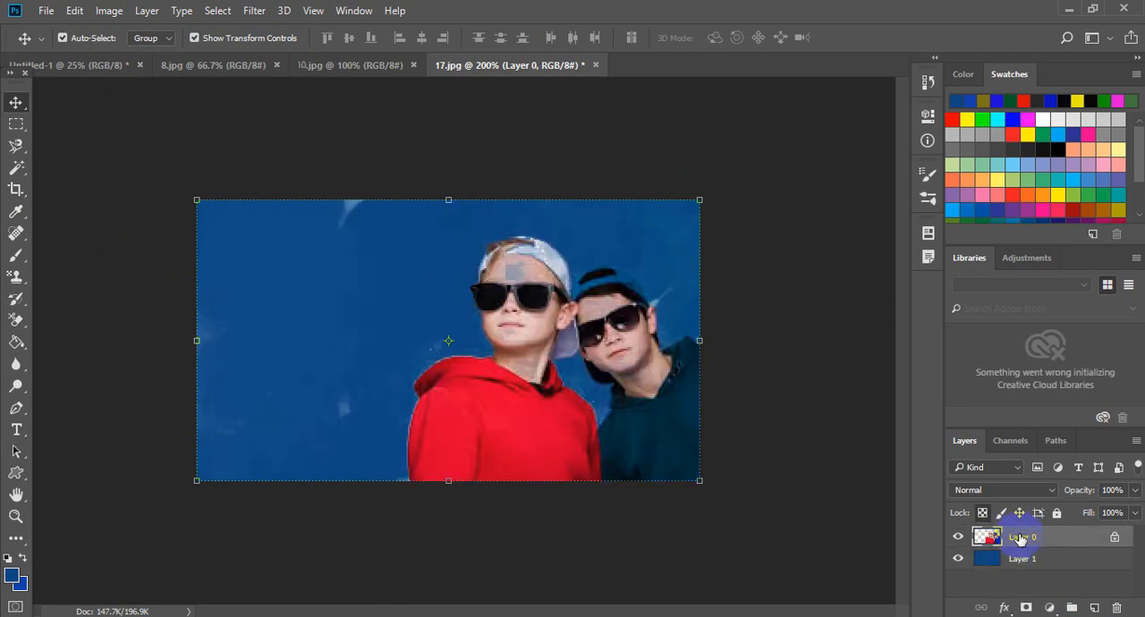
- Try scaling the photo layer to 86.67% width and 79.76% height and rotating it -6.80°, then cancel and revert the document
{"action": "left_click_drag", "start_coordinate": [197, 200], "coordinate": [222, 224]}
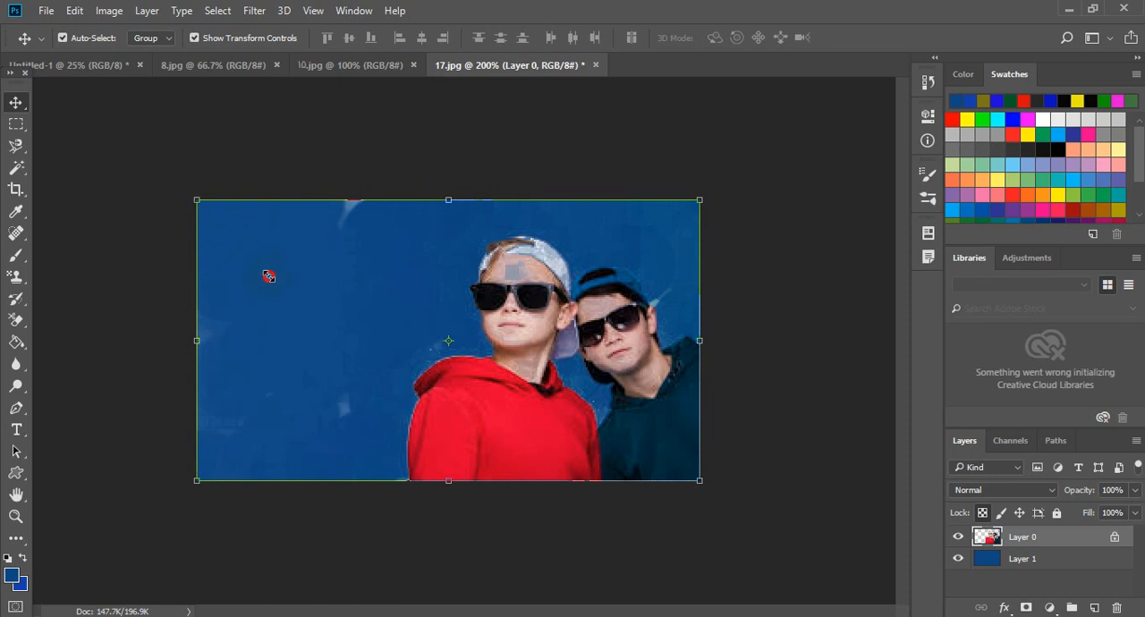
{"action": "key", "text": "ctrl+t"}
{"action": "left_click_drag", "start_coordinate": [799, 129], "coordinate": [801, 131]}
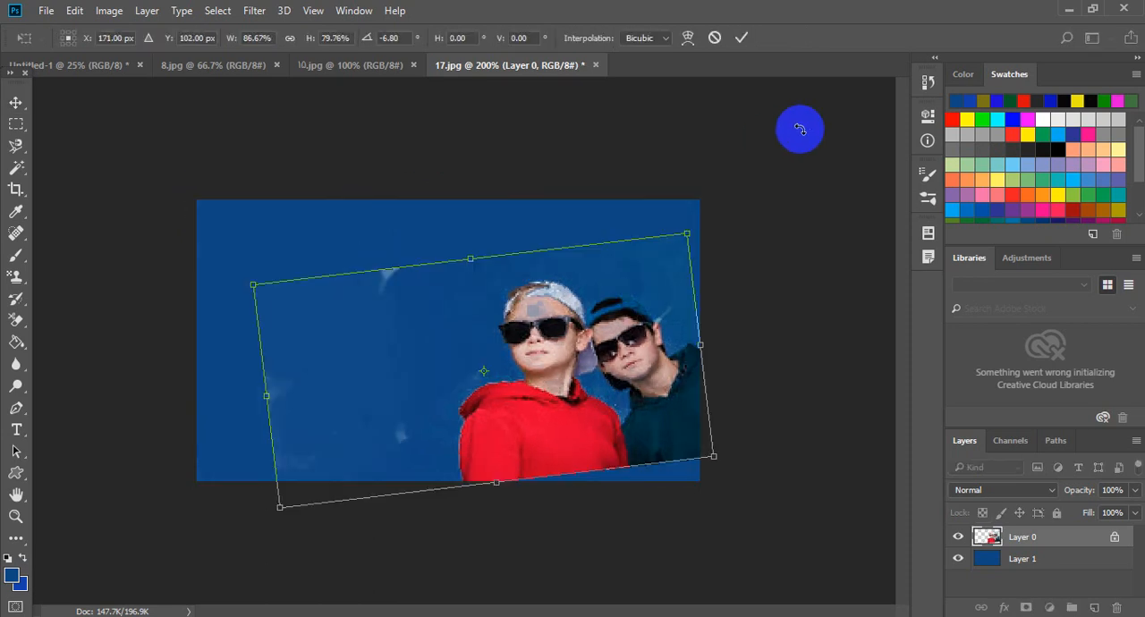
{"action": "key", "text": "ctrl+z"}
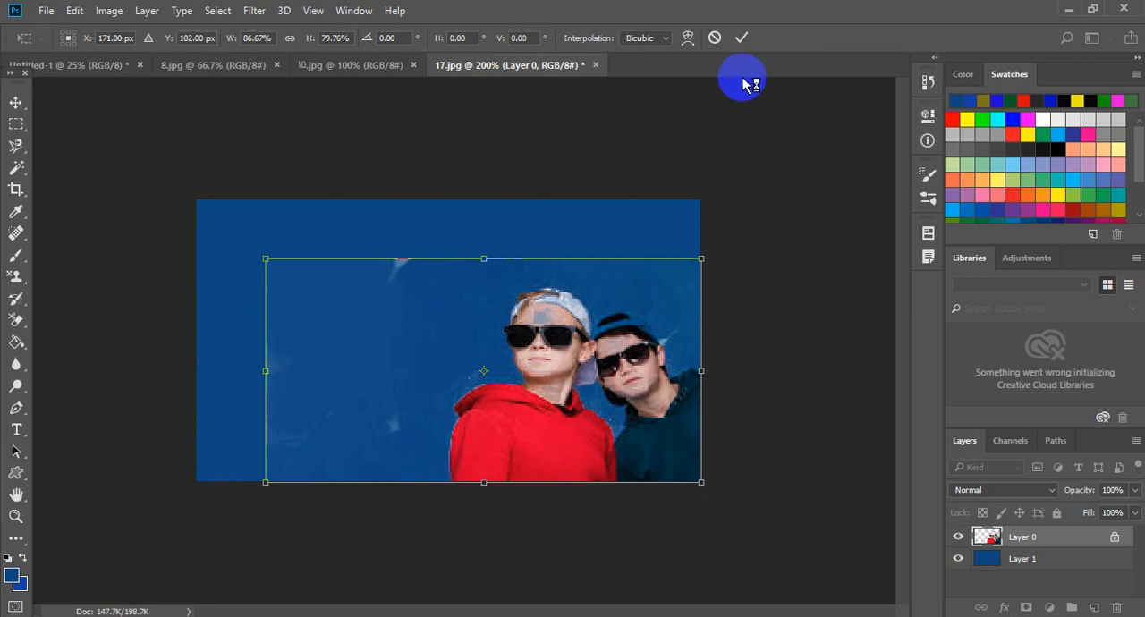
{"action": "left_click", "coordinate": [721, 41]}
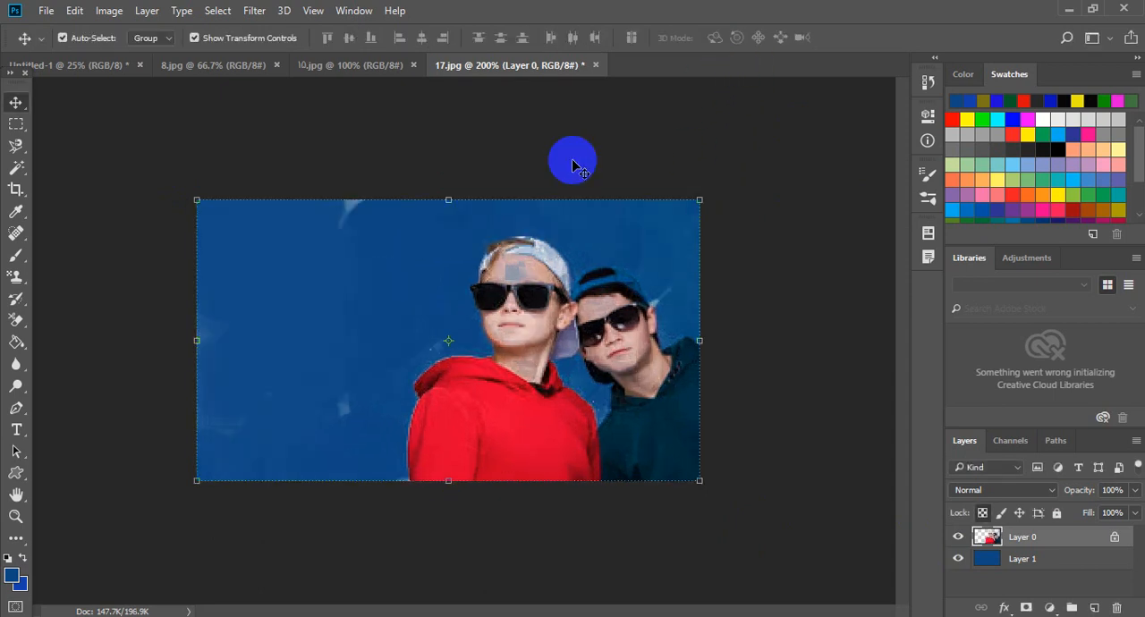
{"action": "key", "text": "F12"}
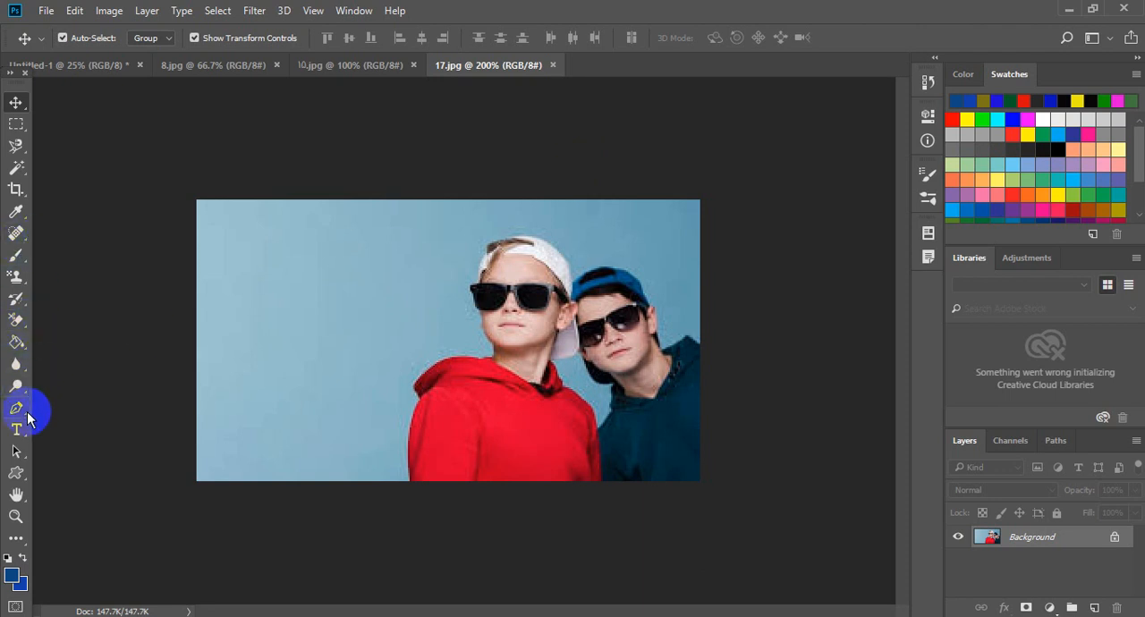
- Erase the blue backdrop around and between the two boys with the Magic Eraser
{"action": "mouse_move", "coordinate": [25, 328]}
{"action": "left_mouse_down"}
{"action": "mouse_move", "coordinate": [65, 372]}
{"action": "mouse_move", "coordinate": [113, 383]}
{"action": "mouse_move", "coordinate": [124, 357]}
{"action": "left_mouse_up"}
{"action": "left_click", "coordinate": [276, 306]}
{"action": "left_click", "coordinate": [554, 242]}
{"action": "left_click", "coordinate": [616, 233]}
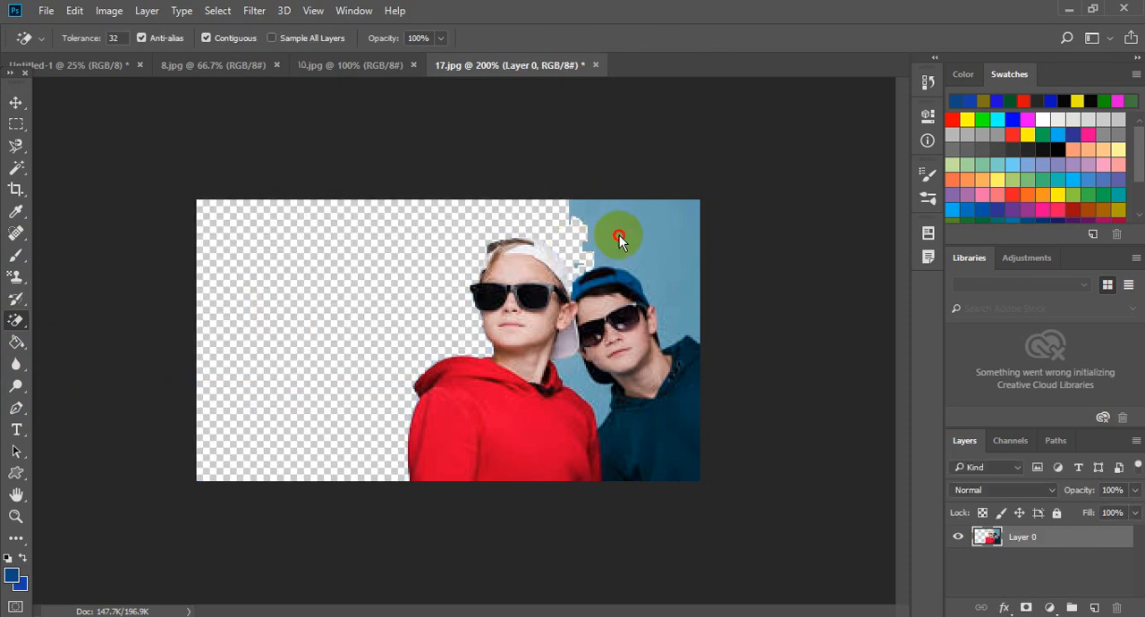
{"action": "left_click", "coordinate": [579, 371]}
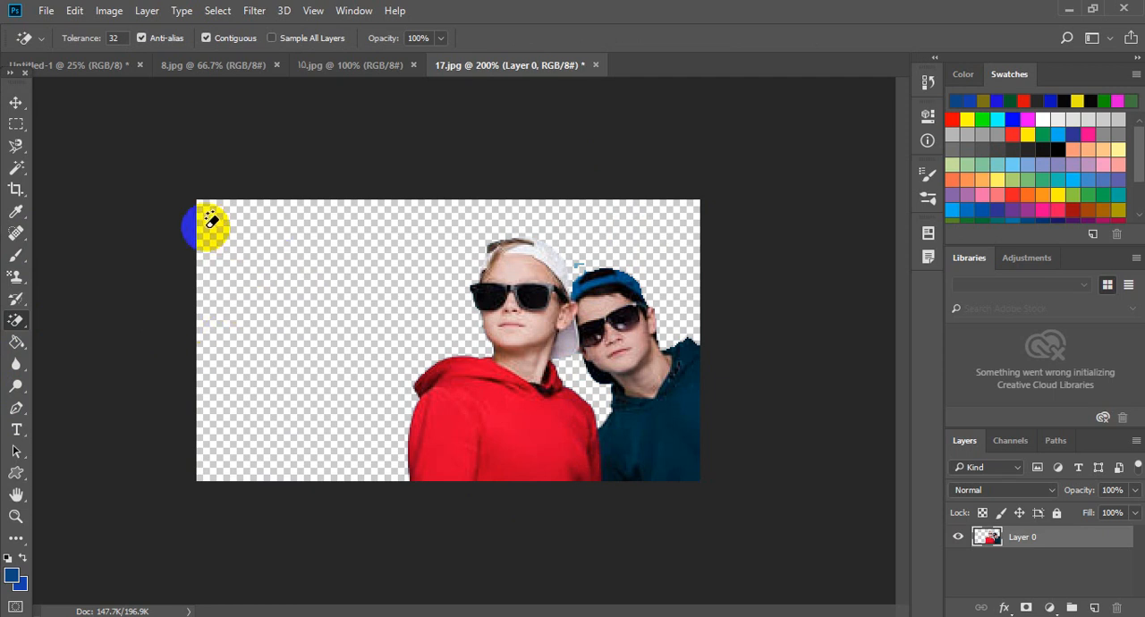
- Open picture 6, the hands with the butterfly, from the Lovely folder in New Pictures
{"action": "left_click", "coordinate": [46, 11]}
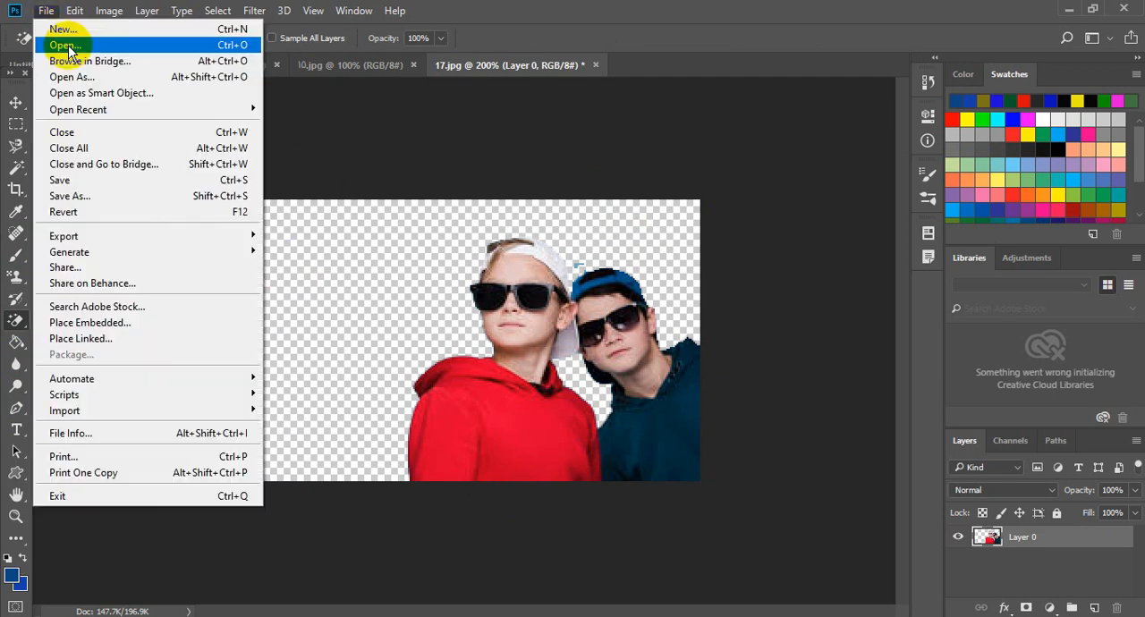
{"action": "left_click", "coordinate": [68, 47]}
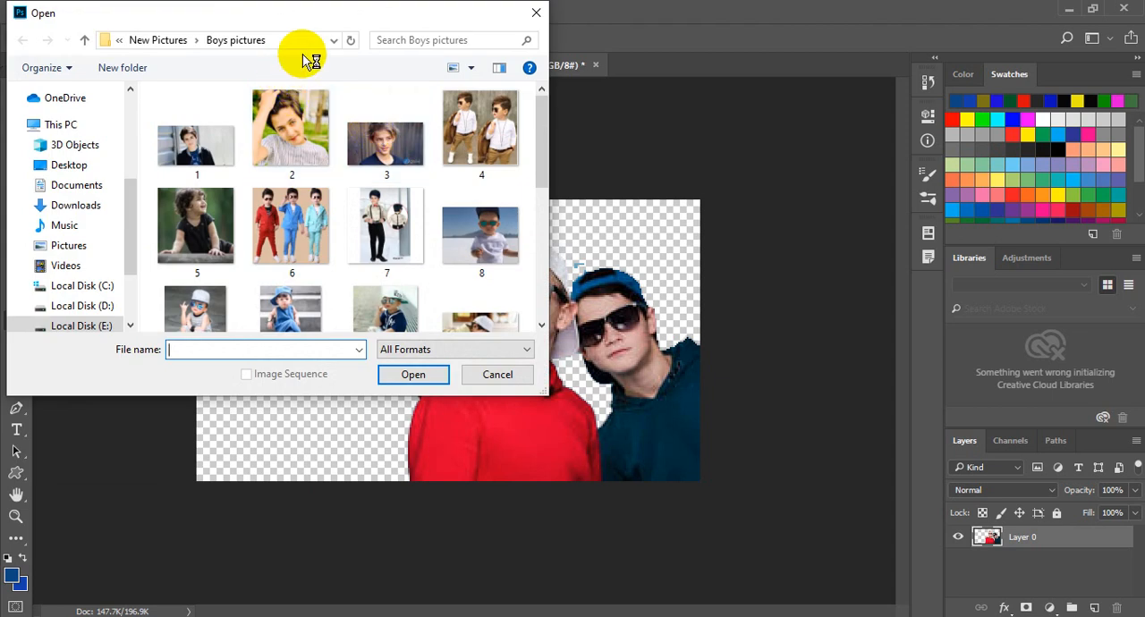
{"action": "left_click", "coordinate": [183, 39]}
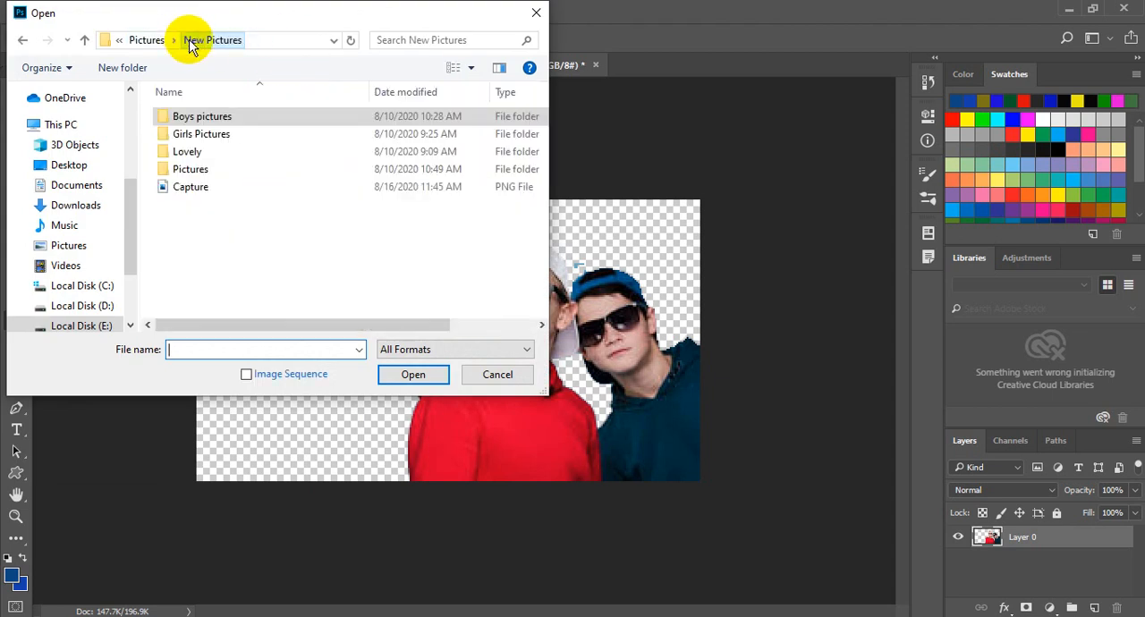
{"action": "double_click", "coordinate": [211, 152]}
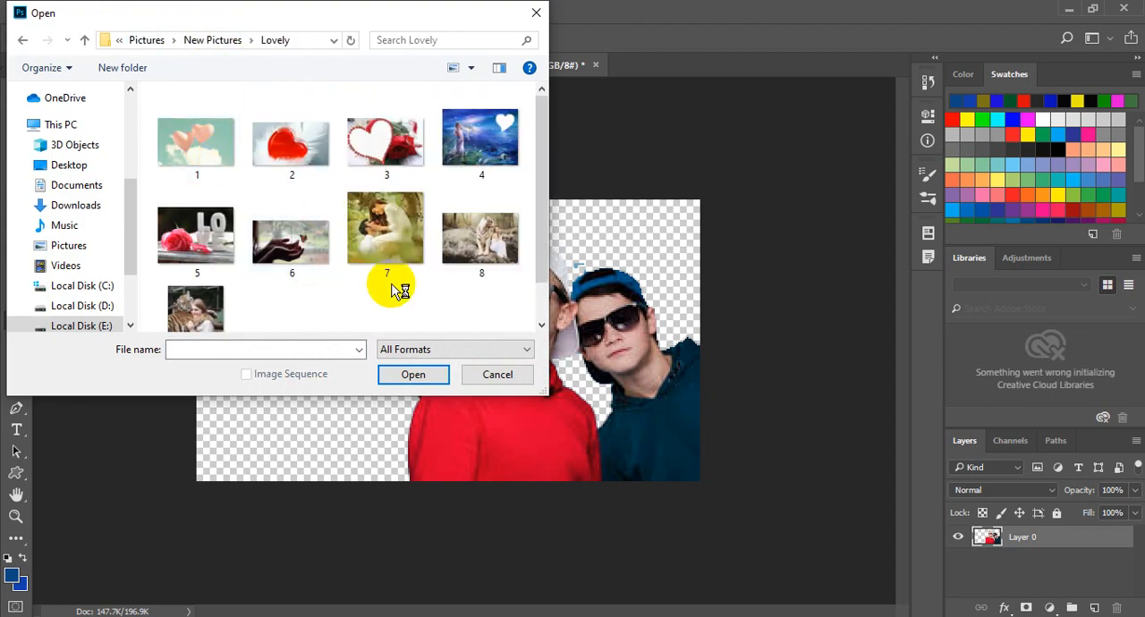
{"action": "double_click", "coordinate": [303, 252]}
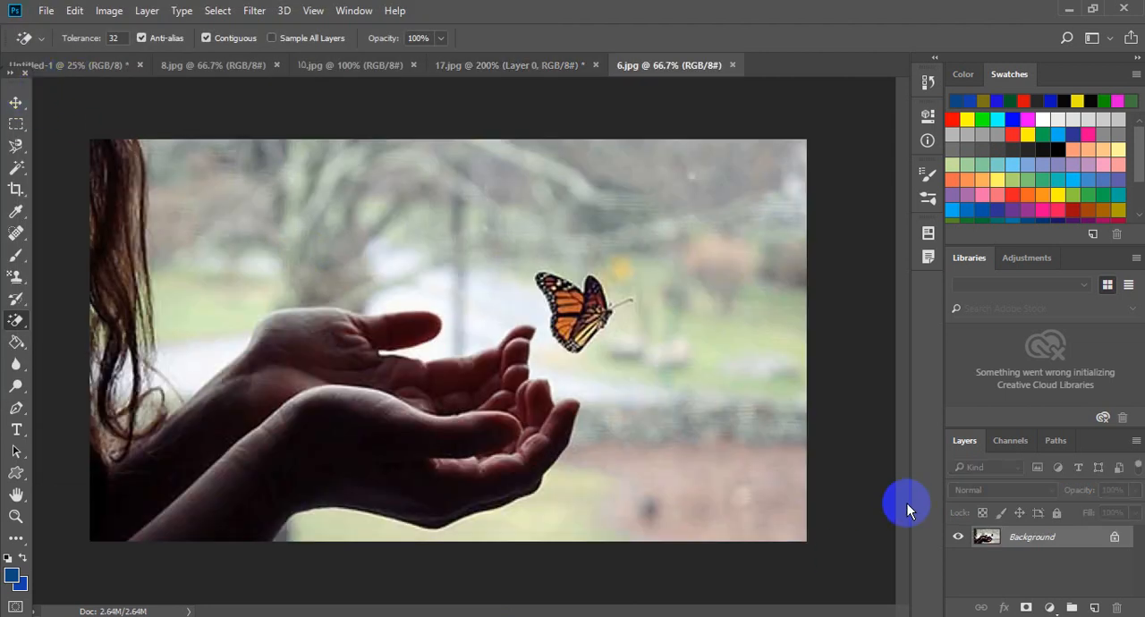
- Copy the entire butterfly picture into the 17.jpg document as a new layer
{"action": "left_click", "coordinate": [16, 103]}
{"action": "key", "text": "ctrl+a"}
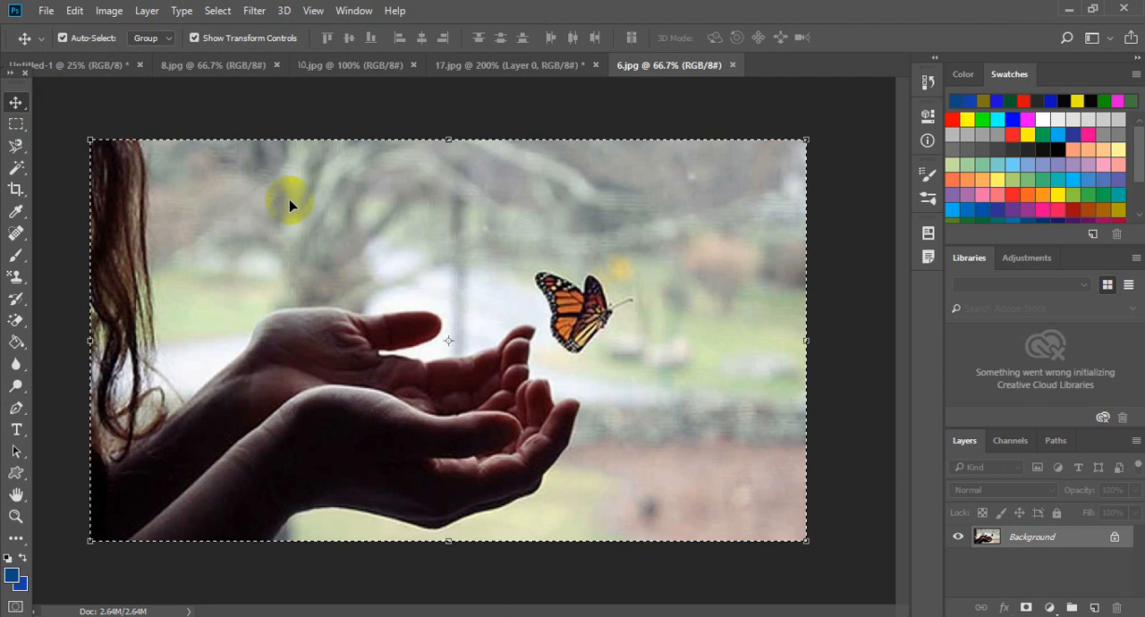
{"action": "left_click_drag", "start_coordinate": [289, 196], "coordinate": [439, 230]}
{"action": "left_click", "coordinate": [588, 72]}
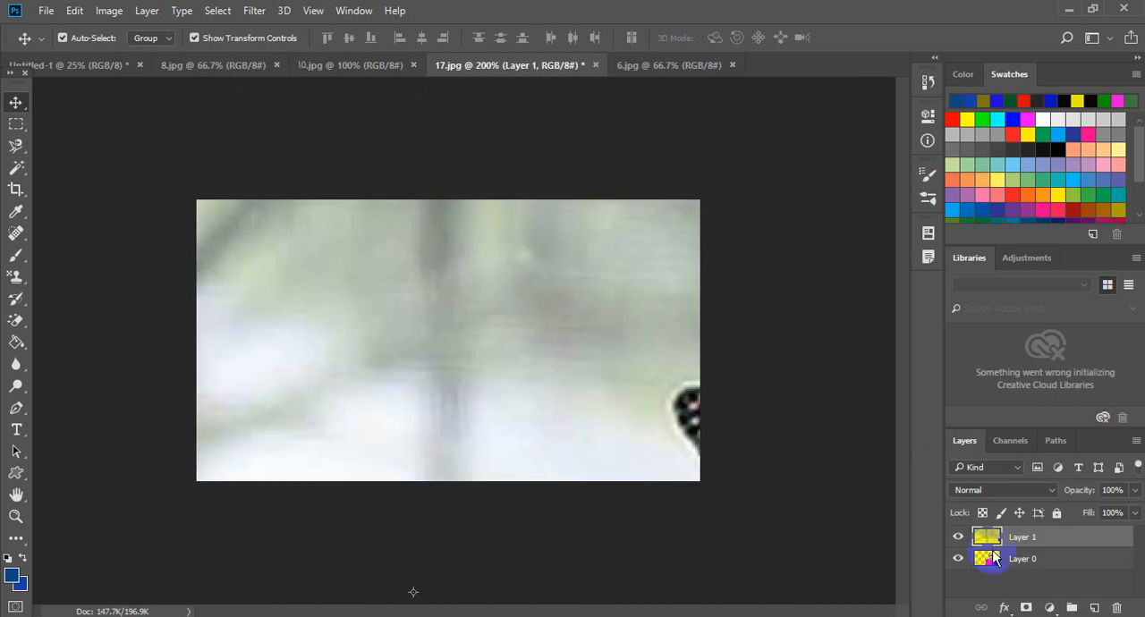
- Scale the butterfly picture to 33.06% height and the full canvas width, and place its layer below the boys' layer
{"action": "left_click_drag", "start_coordinate": [645, 304], "coordinate": [578, 307]}
{"action": "left_click_drag", "start_coordinate": [137, 119], "coordinate": [772, 435]}
{"action": "left_click_drag", "start_coordinate": [847, 493], "coordinate": [170, 224]}
{"action": "left_click_drag", "start_coordinate": [95, 169], "coordinate": [256, 236]}
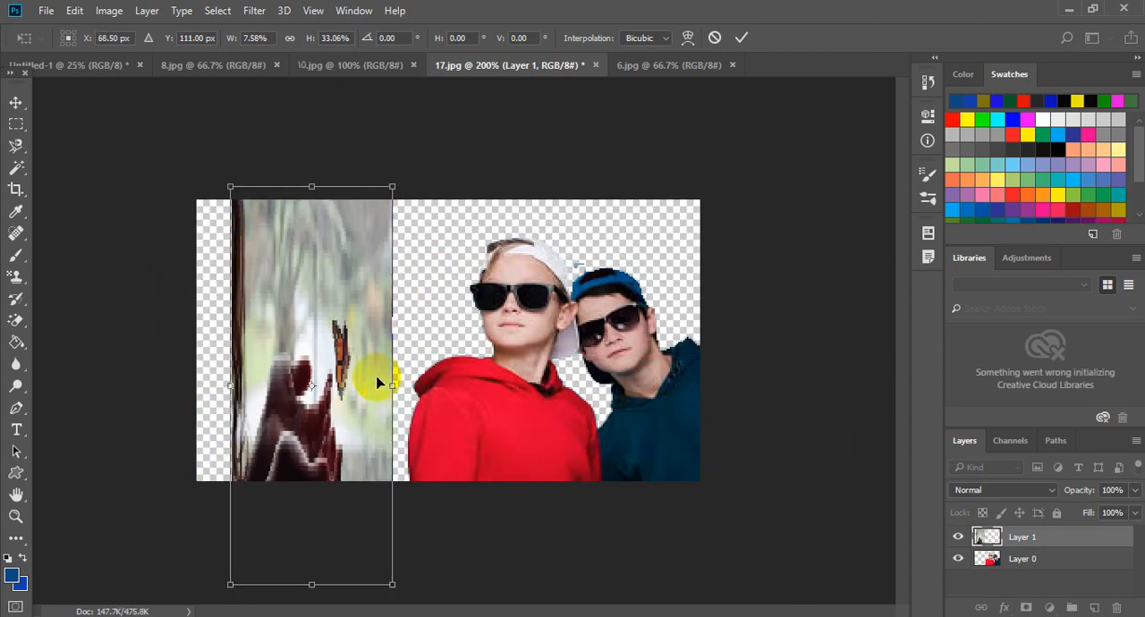
{"action": "left_click_drag", "start_coordinate": [391, 385], "coordinate": [702, 355]}
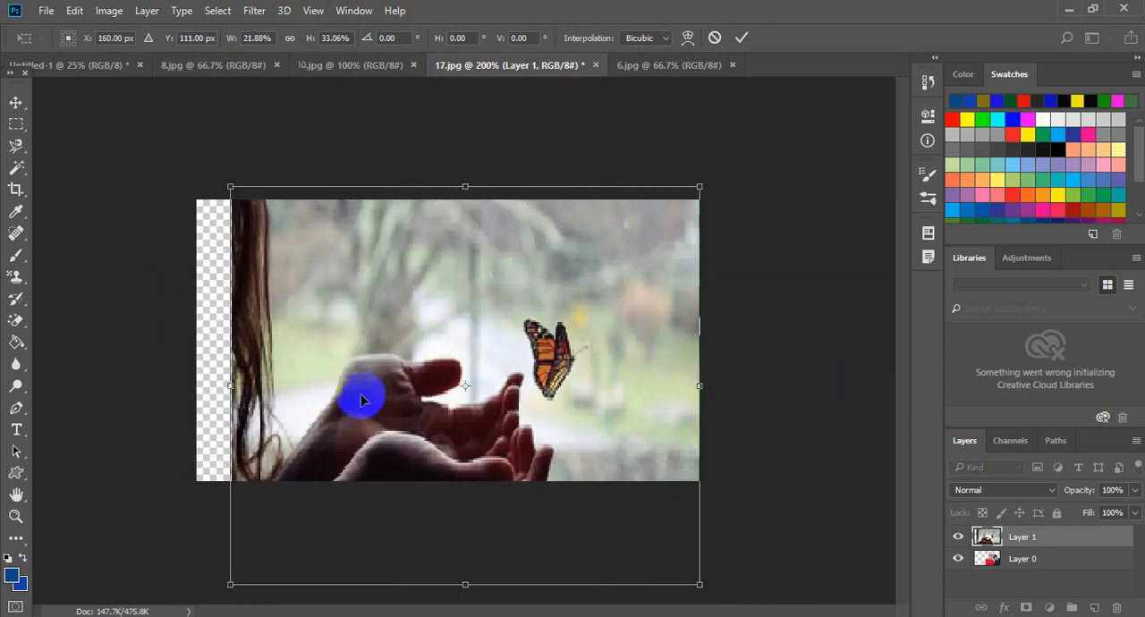
{"action": "left_click_drag", "start_coordinate": [231, 362], "coordinate": [195, 361]}
{"action": "left_click_drag", "start_coordinate": [667, 386], "coordinate": [698, 384]}
{"action": "left_click", "coordinate": [741, 38]}
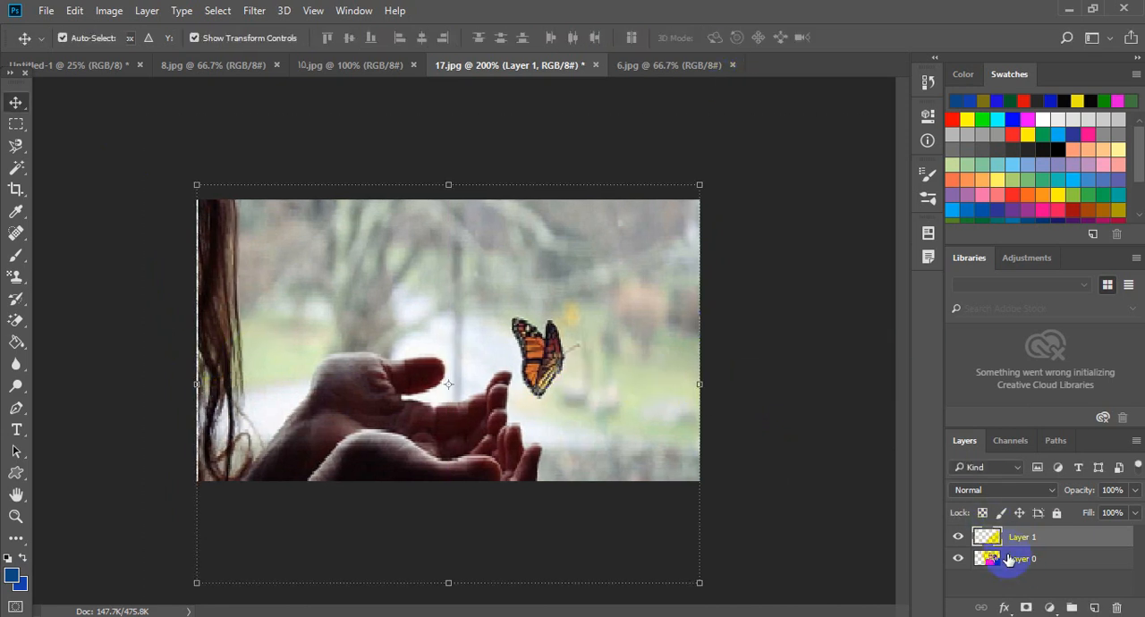
{"action": "left_click_drag", "start_coordinate": [1022, 546], "coordinate": [1024, 572]}
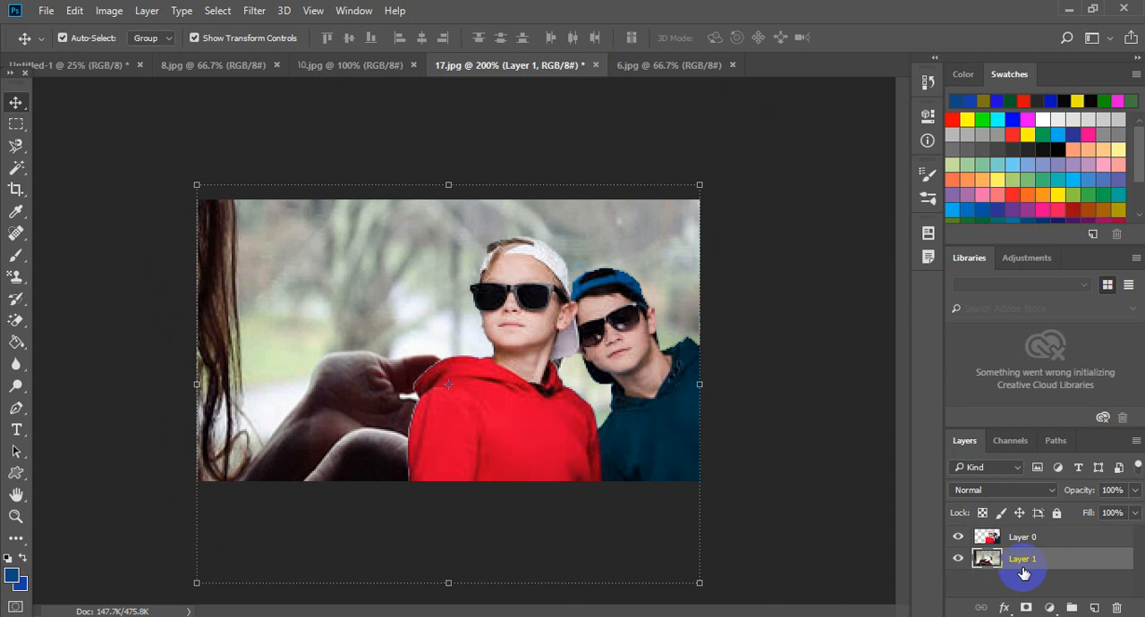
- Shift the butterfly background up and to the left, and widen it to 119.67% so it covers the canvas
{"action": "left_click_drag", "start_coordinate": [654, 256], "coordinate": [589, 206]}
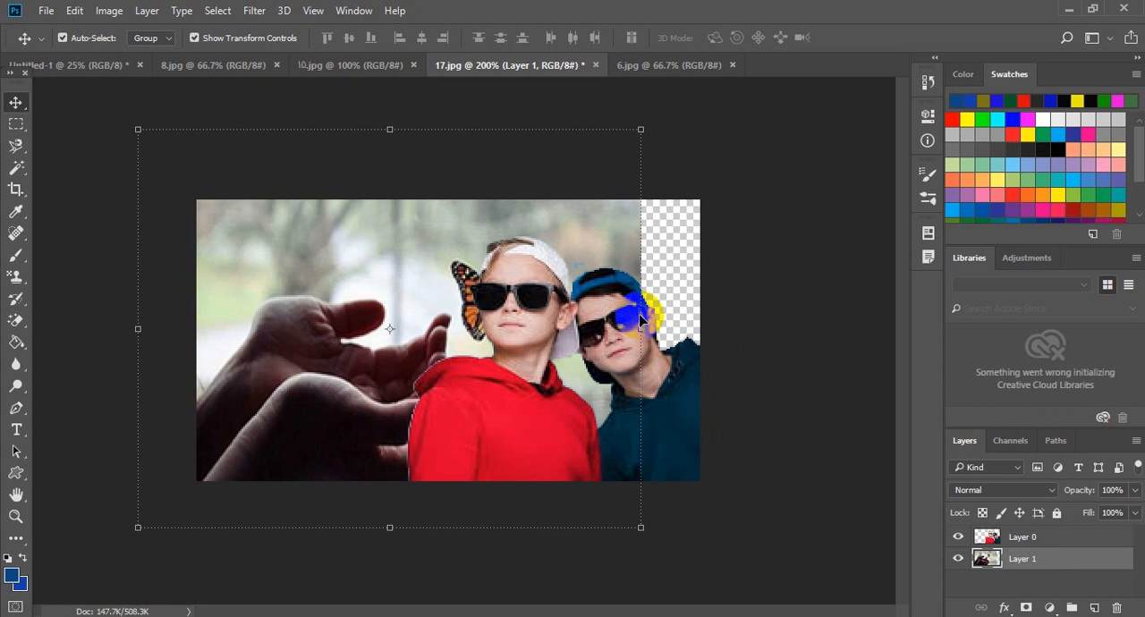
{"action": "left_click_drag", "start_coordinate": [641, 327], "coordinate": [700, 328]}
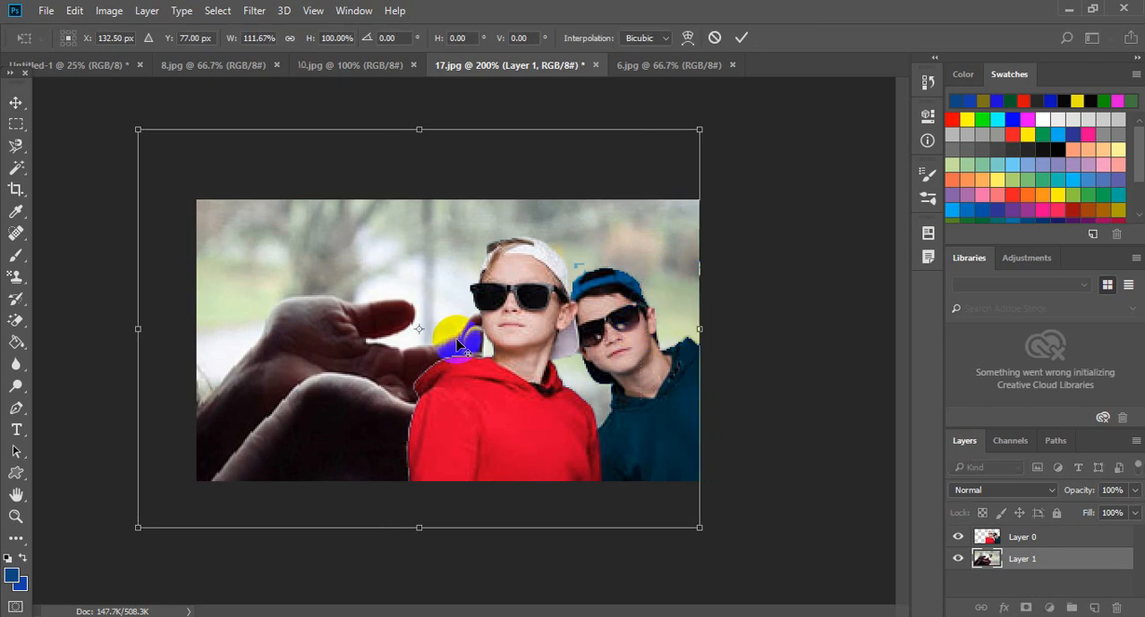
{"action": "left_click_drag", "start_coordinate": [378, 327], "coordinate": [345, 314]}
{"action": "left_click_drag", "start_coordinate": [669, 319], "coordinate": [708, 314]}
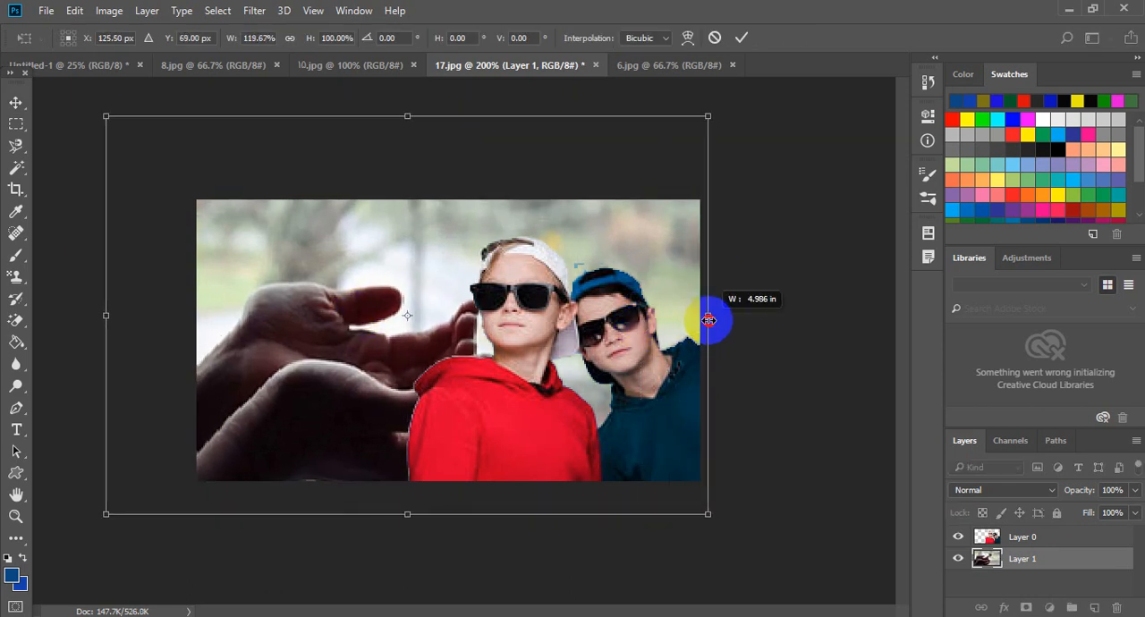
{"action": "left_click", "coordinate": [742, 38]}
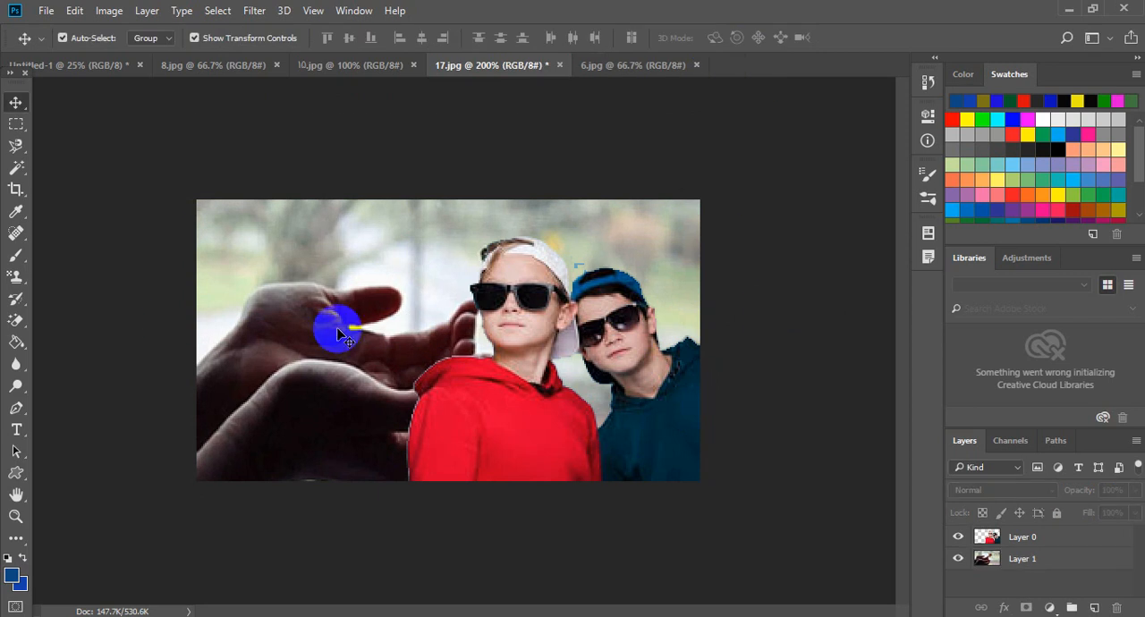
- Try erasing the sky, mountains and salt flat around the boy in 8.jpg with the Magic Eraser at tolerance 32, then revert the document
{"action": "left_click_drag", "start_coordinate": [16, 320], "coordinate": [83, 362]}
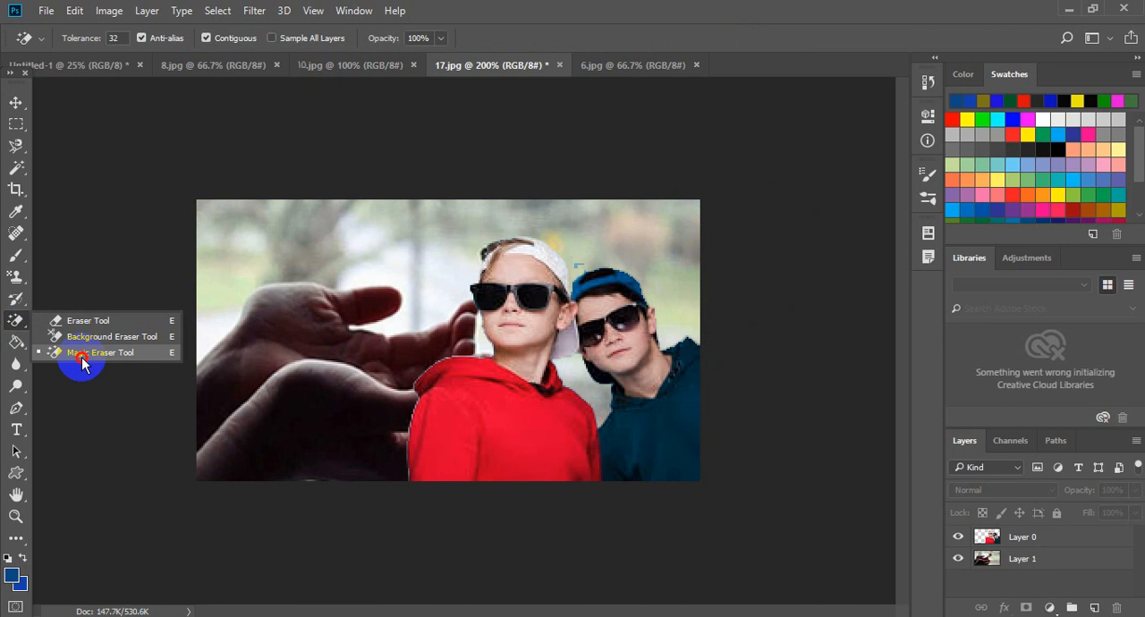
{"action": "left_click_drag", "start_coordinate": [82, 361], "coordinate": [82, 361]}
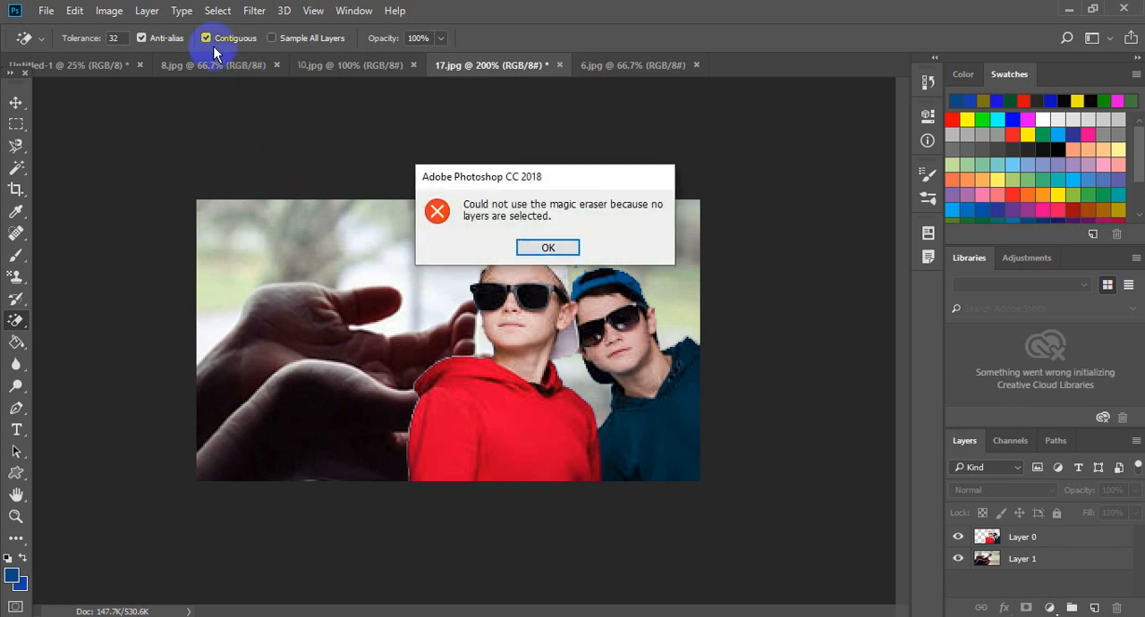
{"action": "left_click", "coordinate": [557, 245]}
{"action": "left_click", "coordinate": [197, 71]}
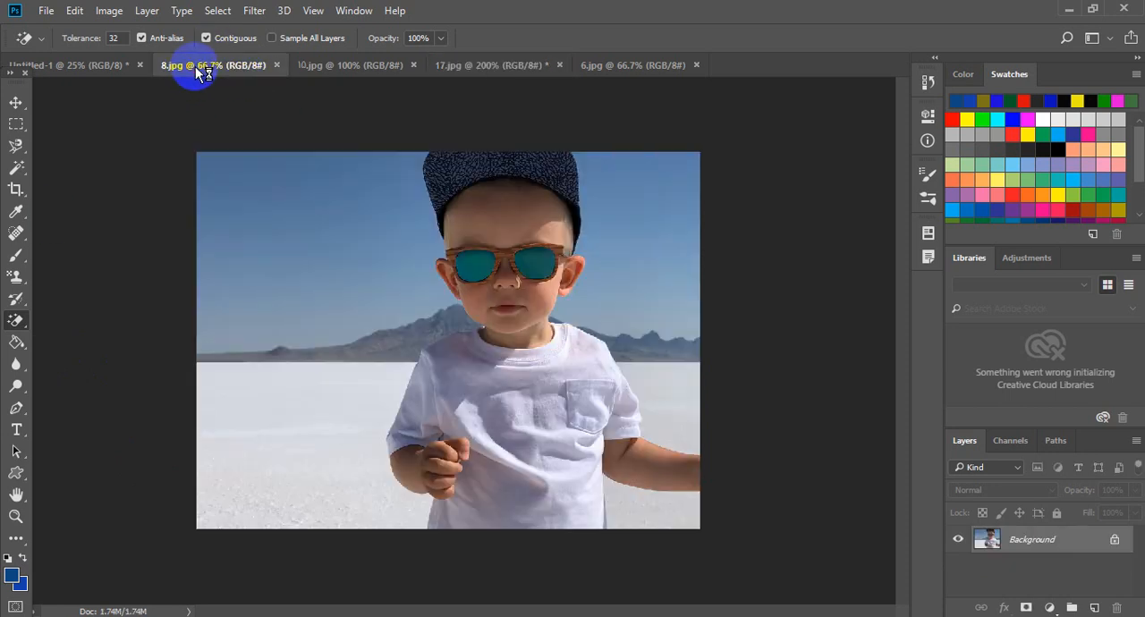
{"action": "left_click", "coordinate": [316, 231]}
{"action": "left_click", "coordinate": [608, 242]}
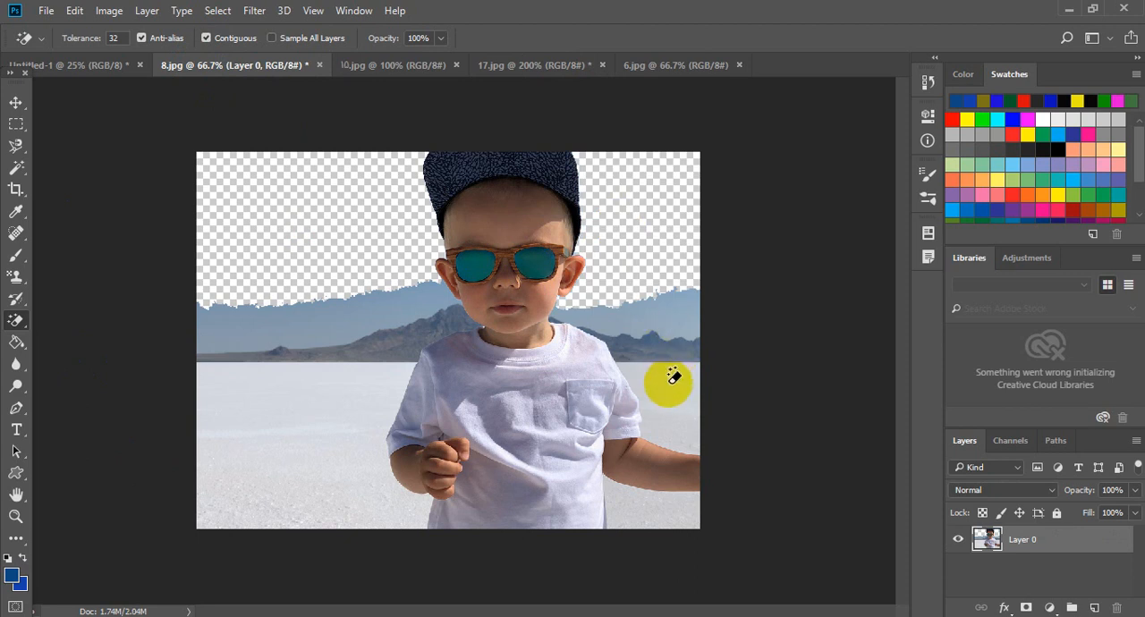
{"action": "left_click", "coordinate": [303, 321]}
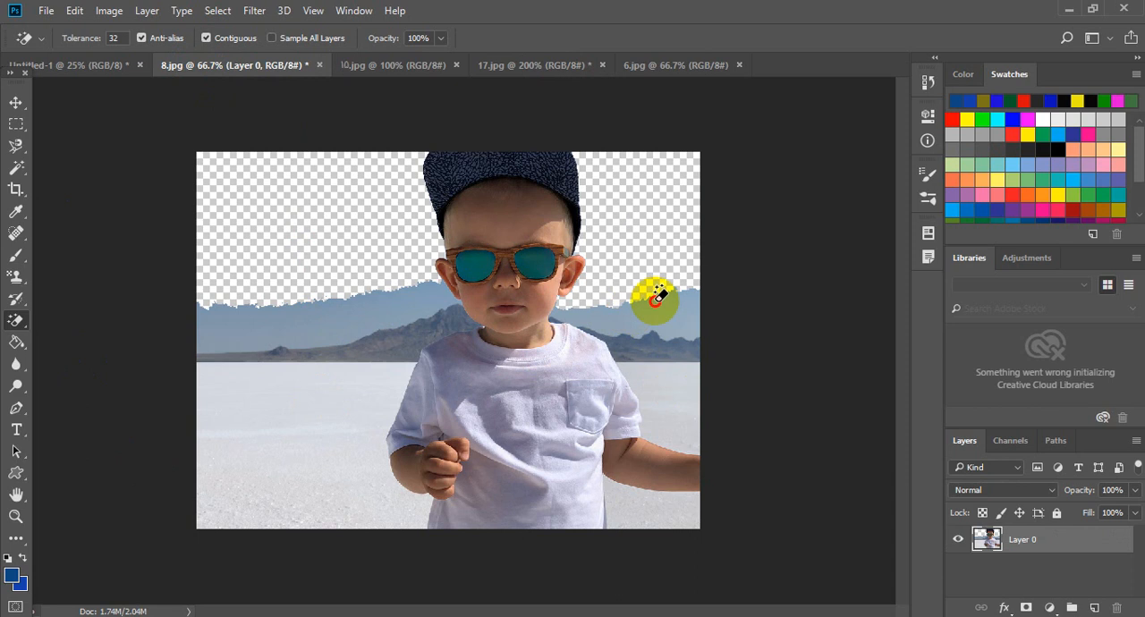
{"action": "left_click", "coordinate": [673, 332]}
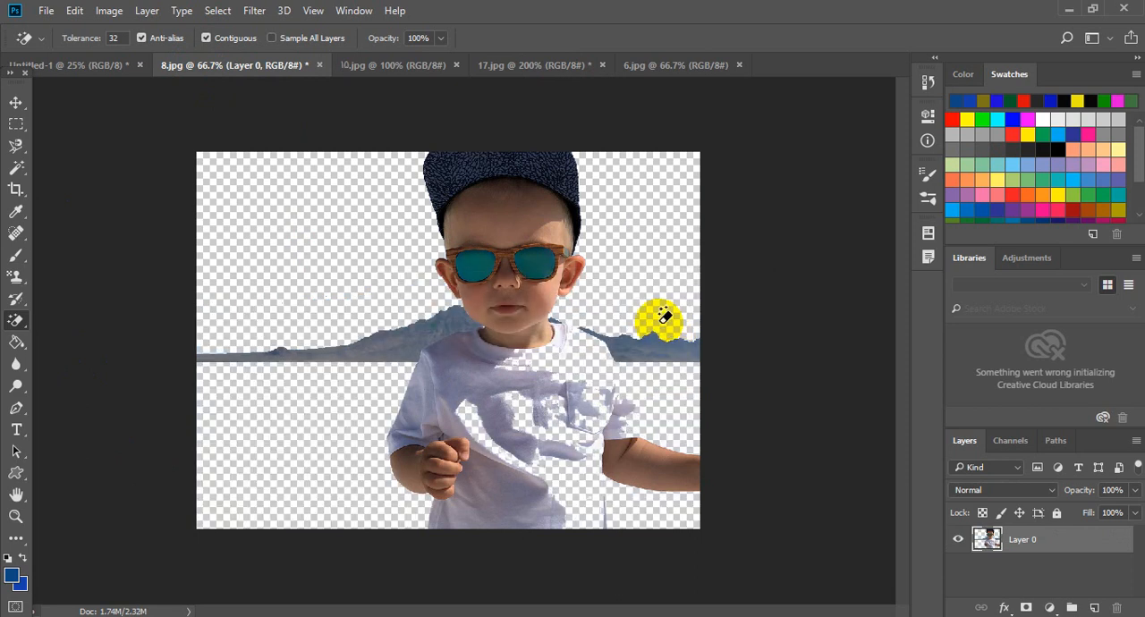
{"action": "left_click", "coordinate": [638, 340]}
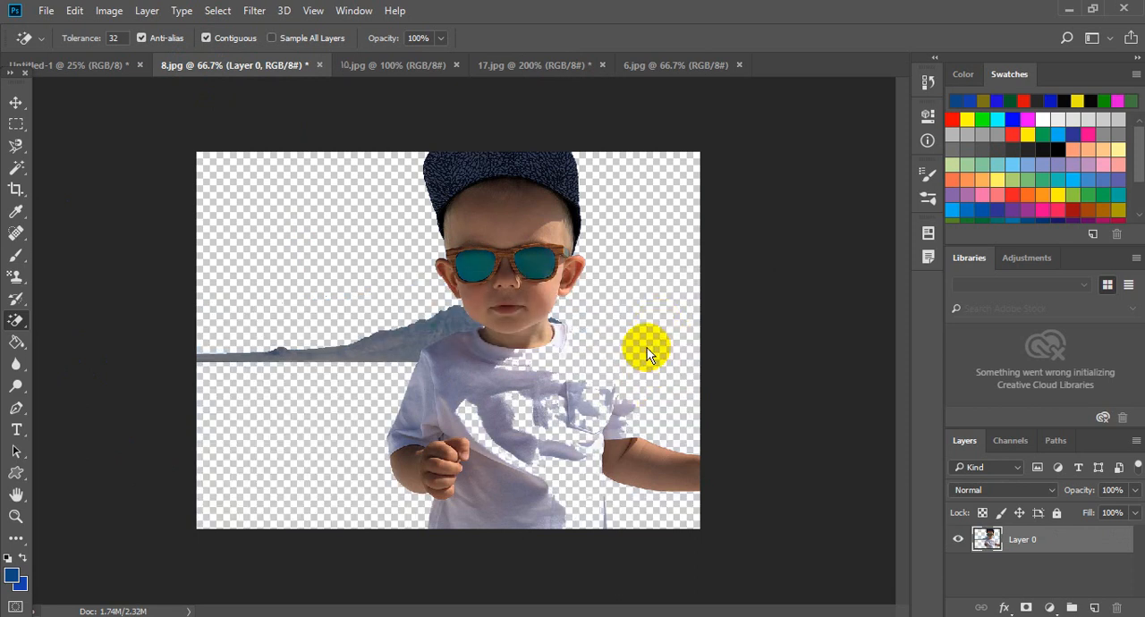
{"action": "left_click", "coordinate": [427, 331]}
{"action": "left_click", "coordinate": [411, 358]}
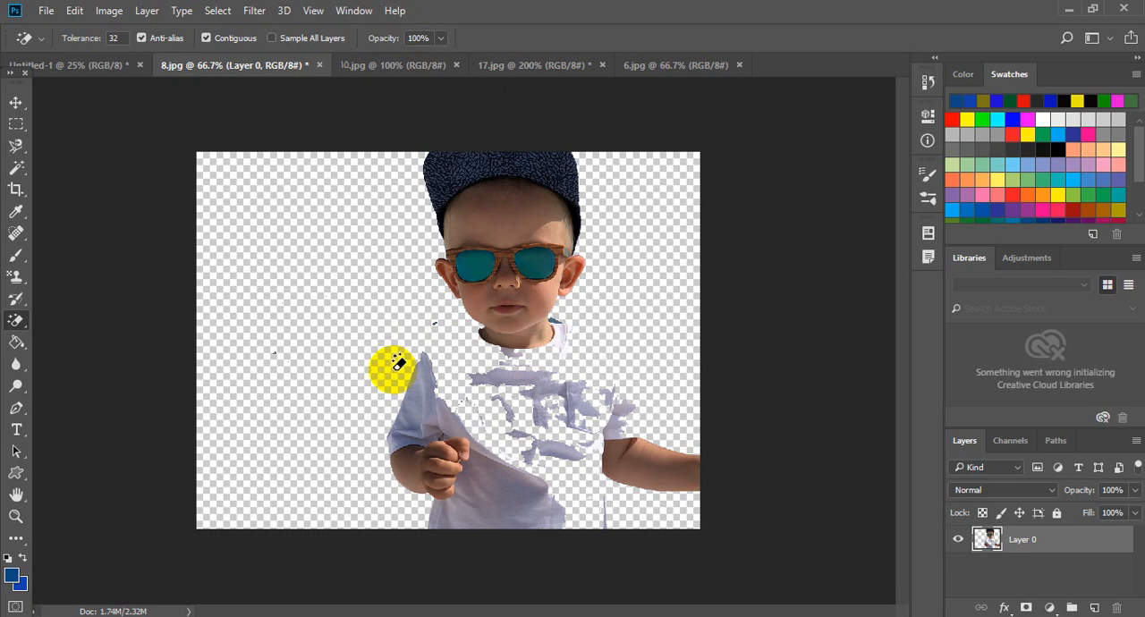
{"action": "key", "text": "F12"}
{"action": "right_click", "coordinate": [30, 348]}
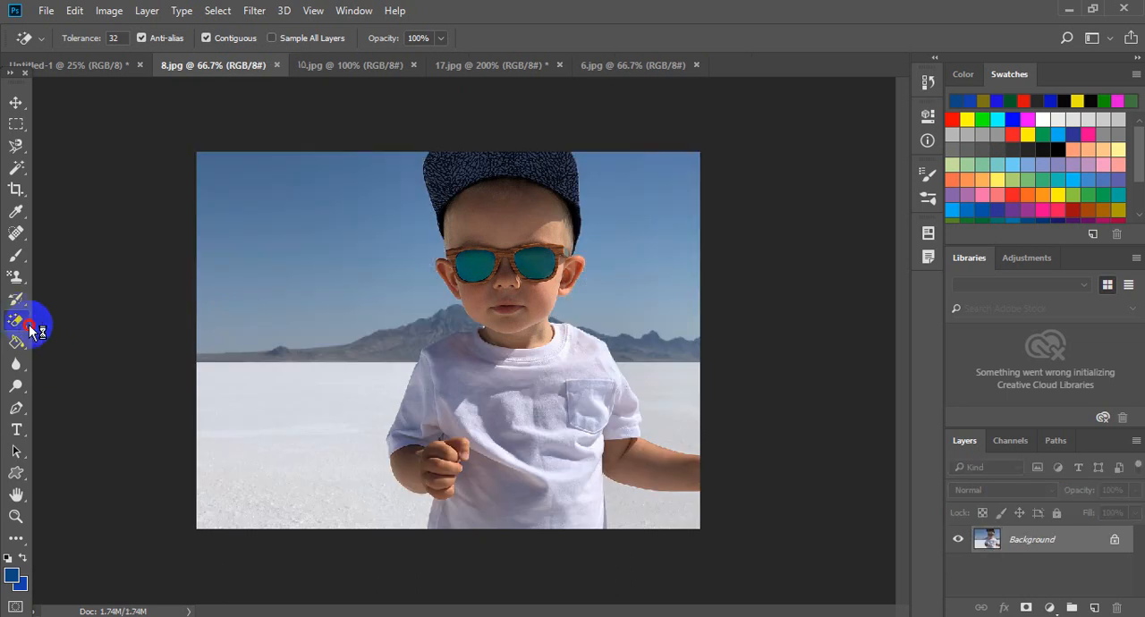
{"action": "right_click", "coordinate": [31, 331]}
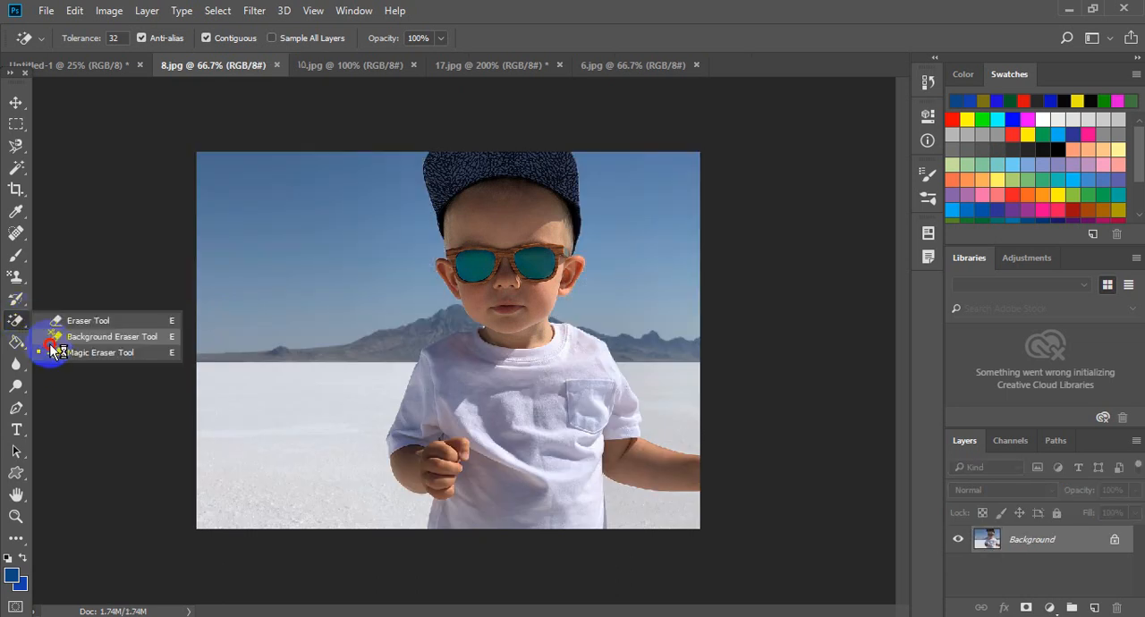
{"action": "left_click", "coordinate": [128, 352]}
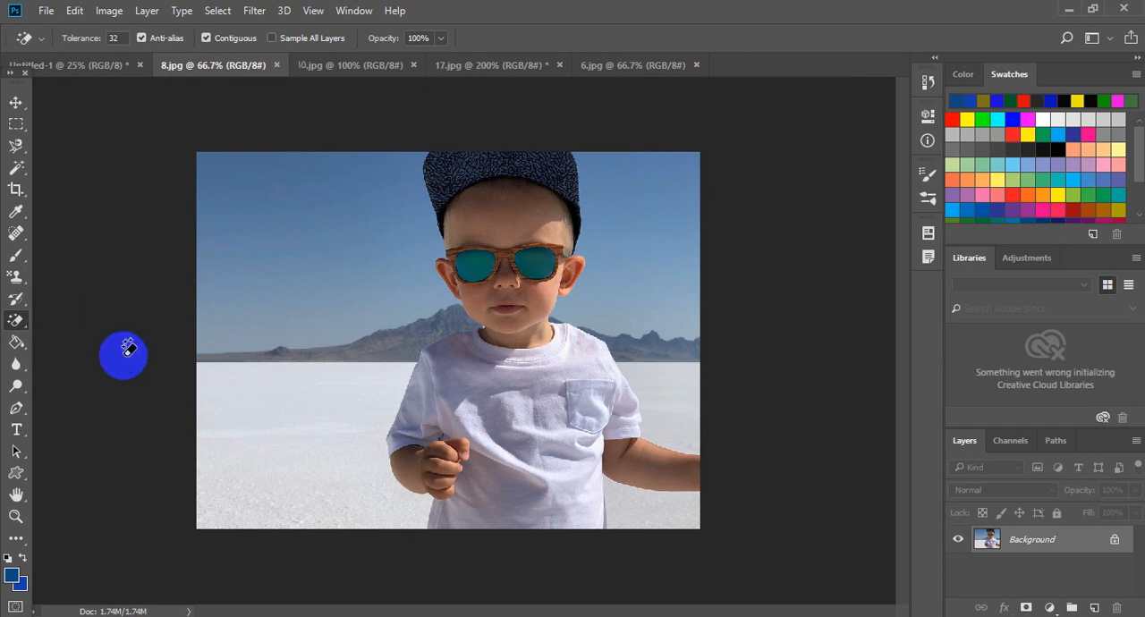
- In 17.jpg, shift the background left to bring the butterfly beside the boy in red, and widen it to 127.30% to cover the canvas
{"action": "left_click", "coordinate": [13, 108]}
{"action": "left_click", "coordinate": [606, 63]}
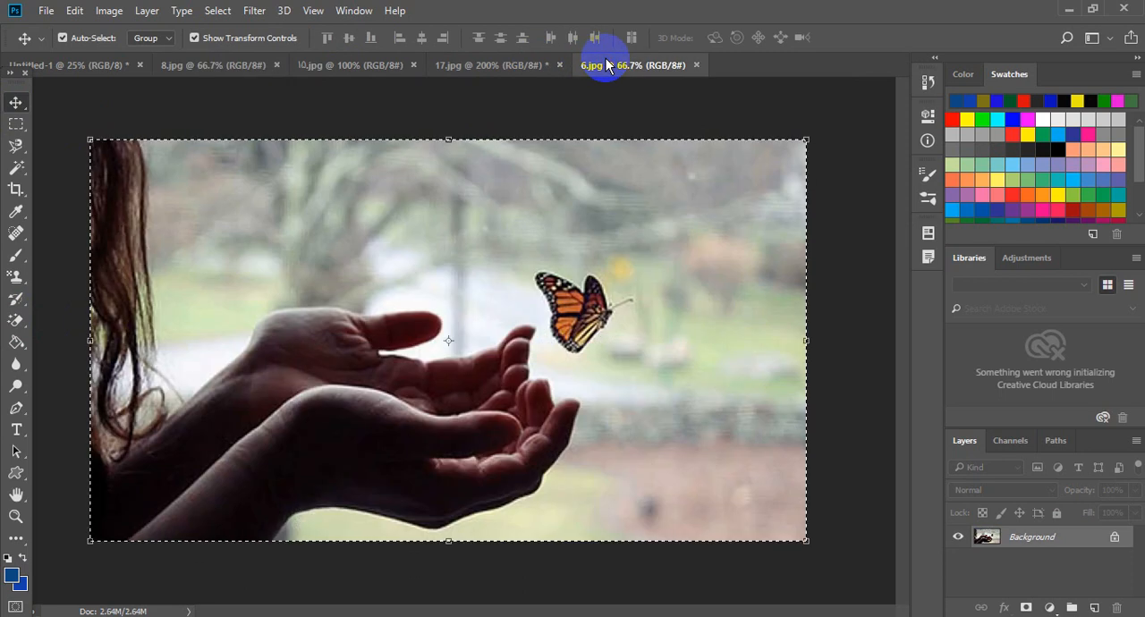
{"action": "left_click", "coordinate": [517, 68]}
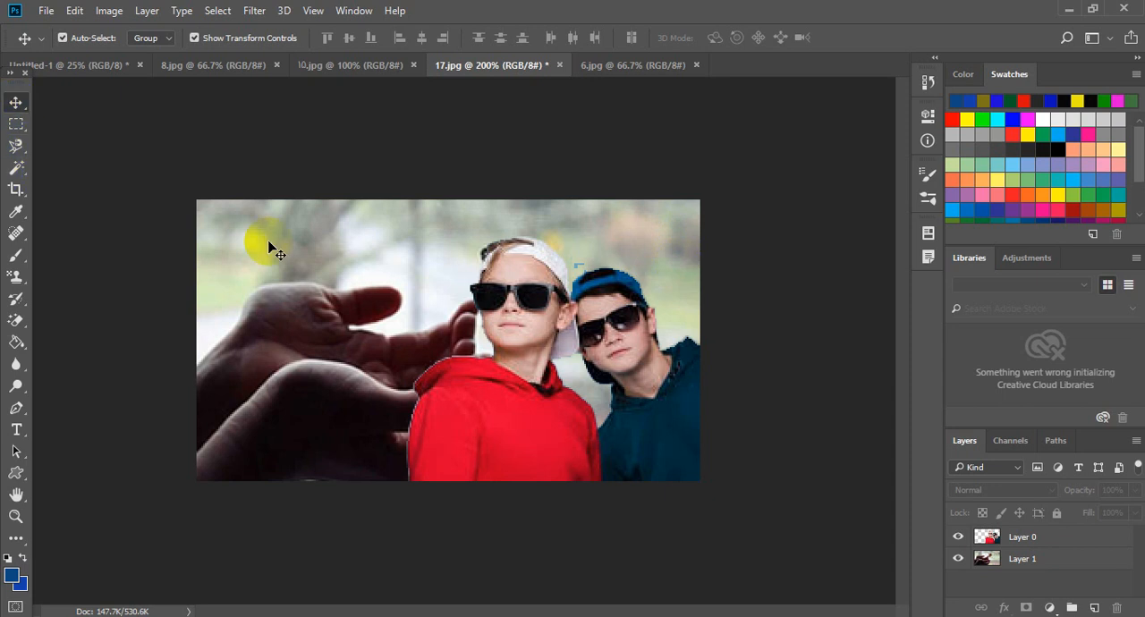
{"action": "left_click_drag", "start_coordinate": [280, 268], "coordinate": [204, 268]}
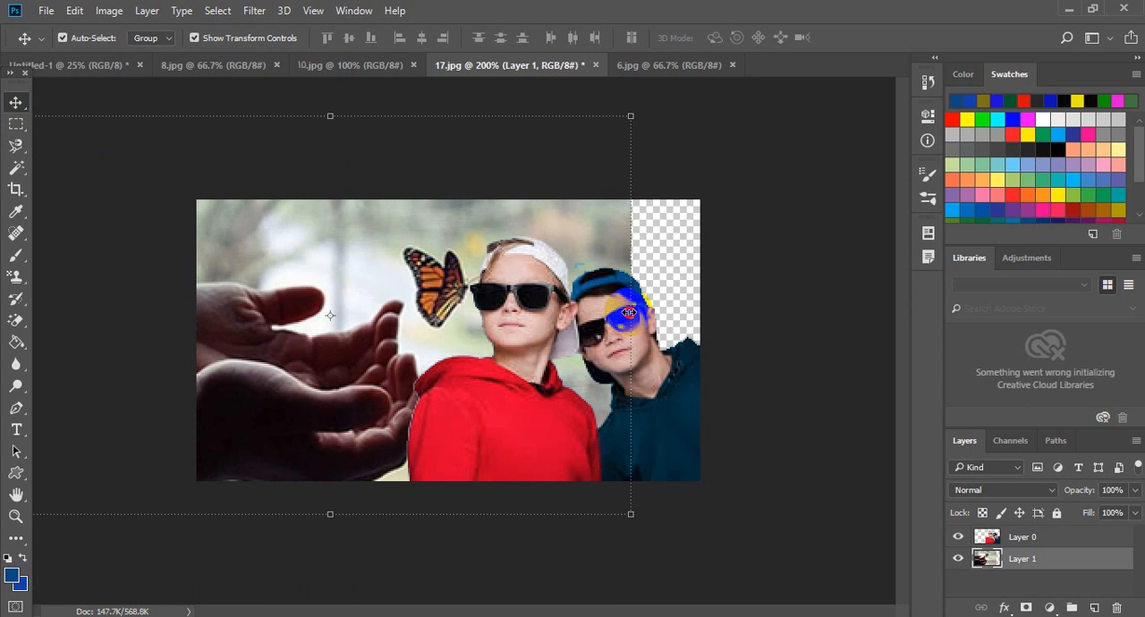
{"action": "left_click_drag", "start_coordinate": [629, 313], "coordinate": [706, 307]}
{"action": "left_click_drag", "start_coordinate": [363, 335], "coordinate": [280, 352]}
{"action": "left_click_drag", "start_coordinate": [620, 327], "coordinate": [702, 317]}
{"action": "left_click_drag", "start_coordinate": [379, 331], "coordinate": [360, 345]}
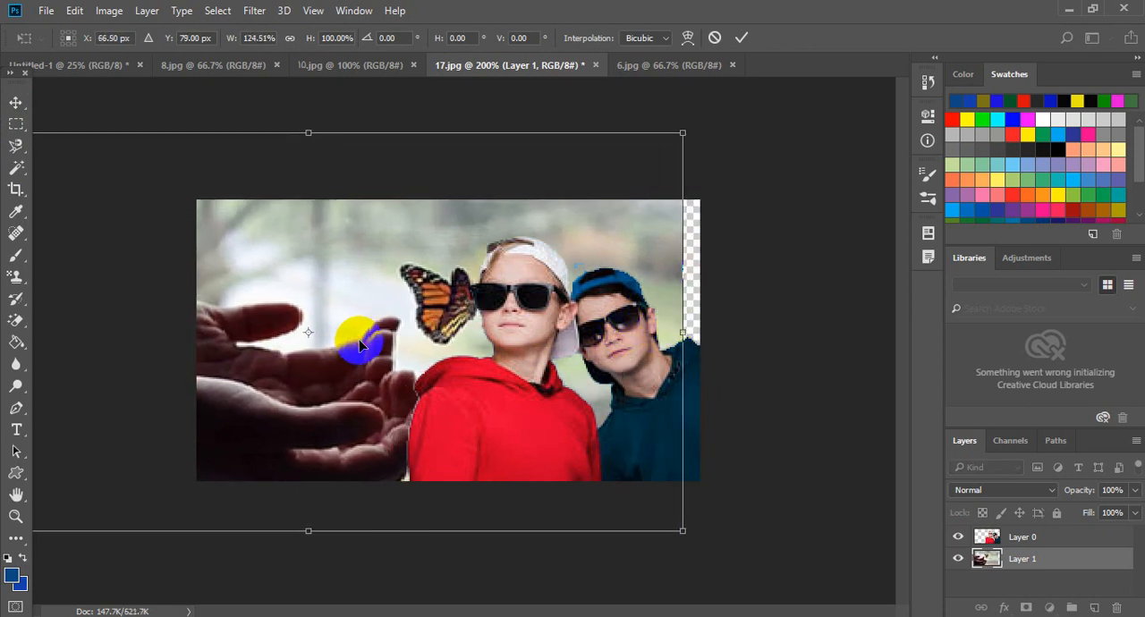
{"action": "left_click_drag", "start_coordinate": [682, 333], "coordinate": [704, 333]}
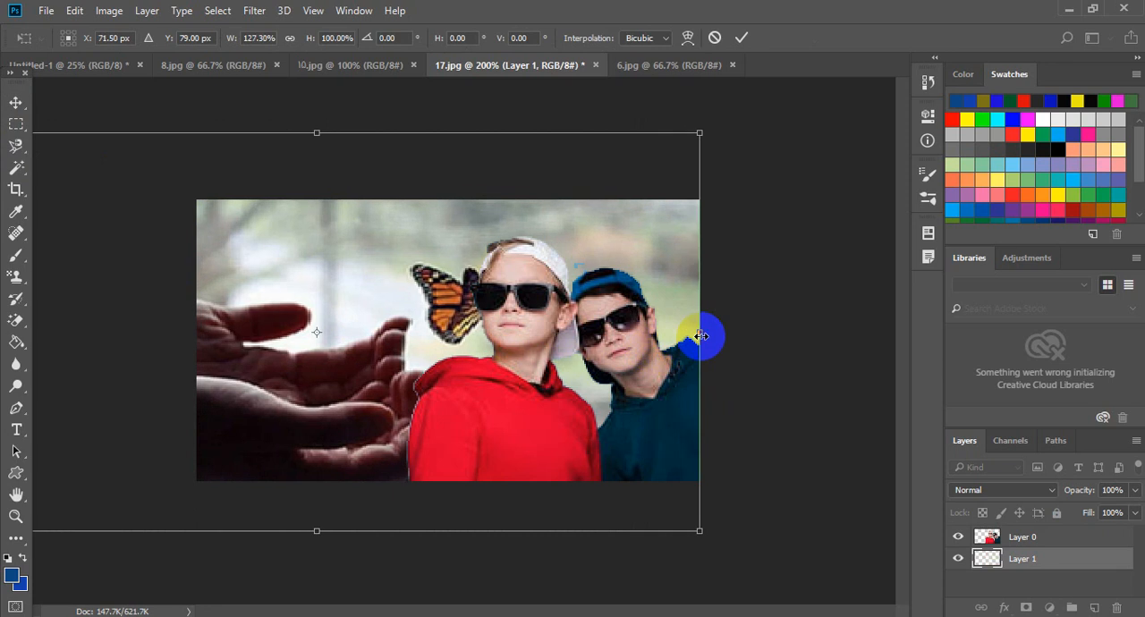
{"action": "left_click", "coordinate": [742, 37]}
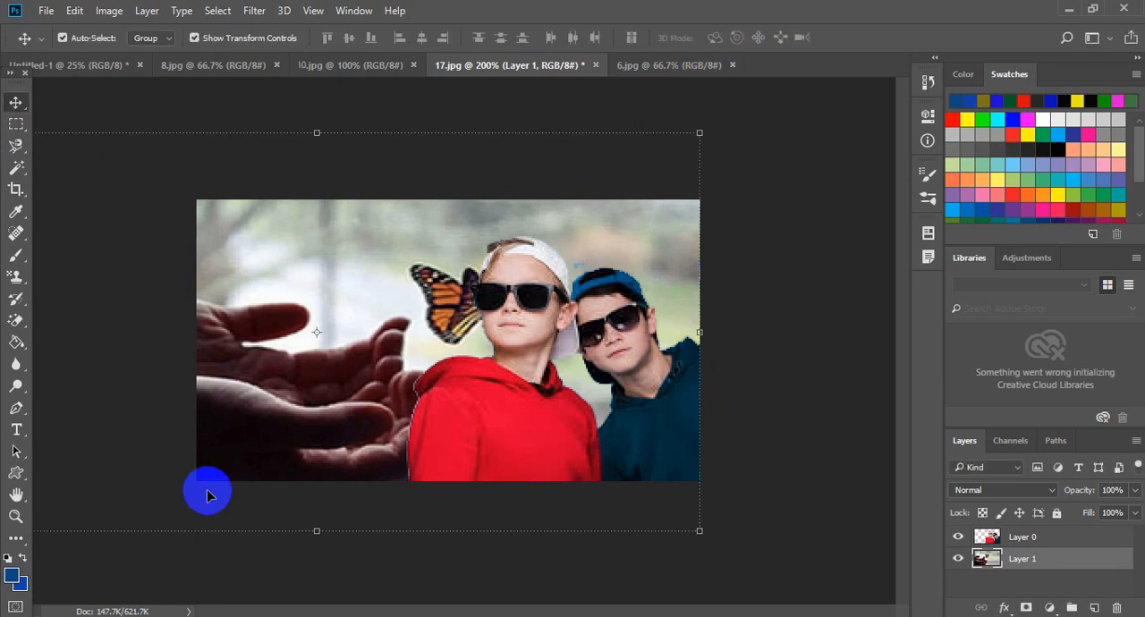